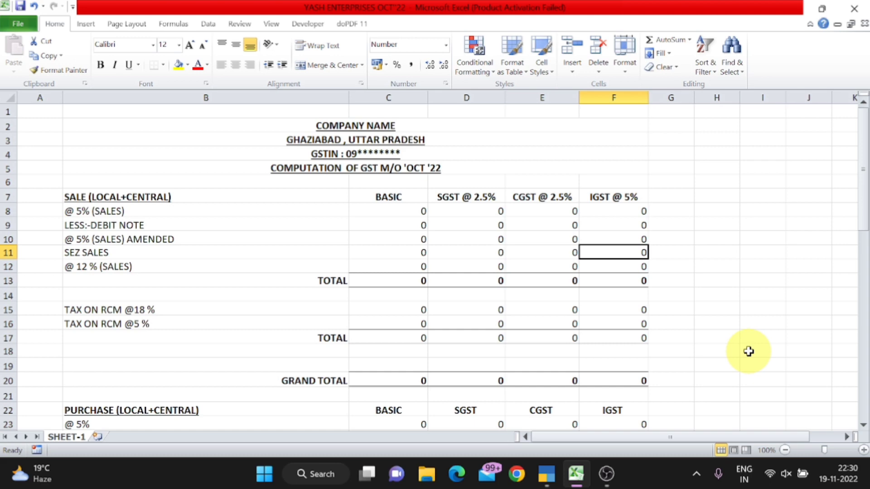
Step: Review the GST computation sheet from the sales section down to the ITC, cross adjustment and net payable rows
{"action": "left_click", "coordinate": [178, 199]}
{"action": "left_click", "coordinate": [174, 220]}
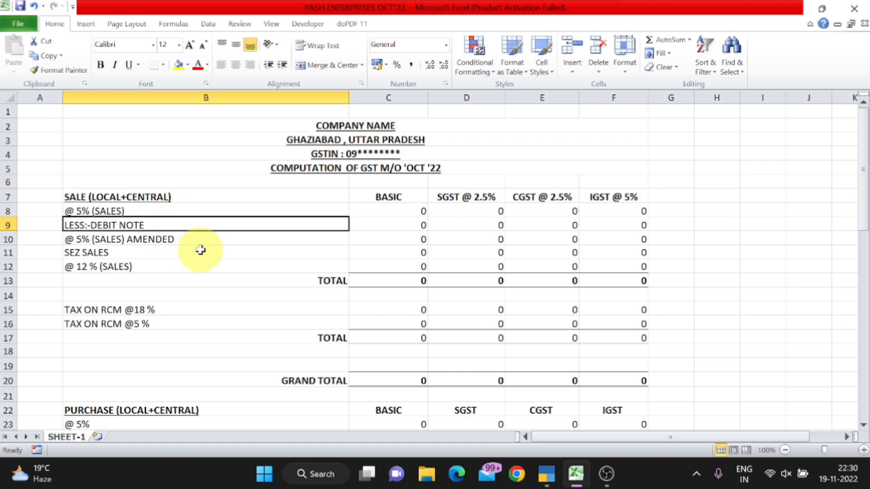
{"action": "scroll", "coordinate": [199, 249], "scroll_direction": "down", "scroll_amount": 1}
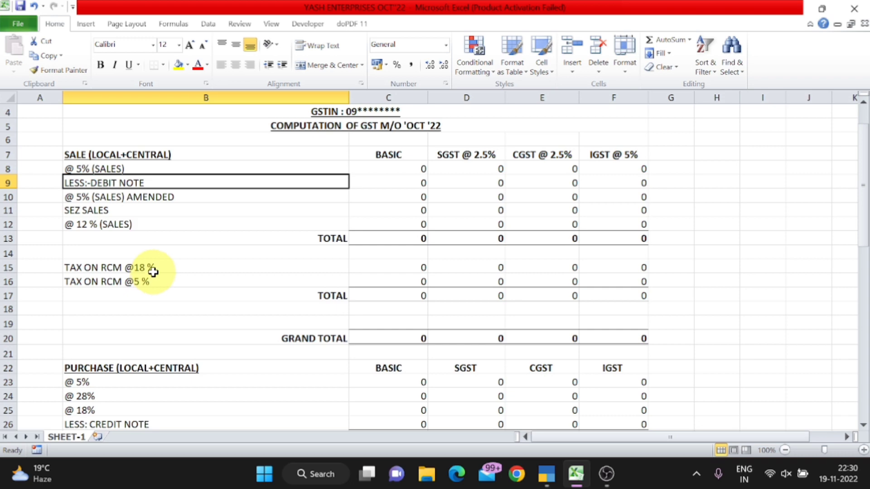
{"action": "scroll", "coordinate": [153, 272], "scroll_direction": "down", "scroll_amount": 2}
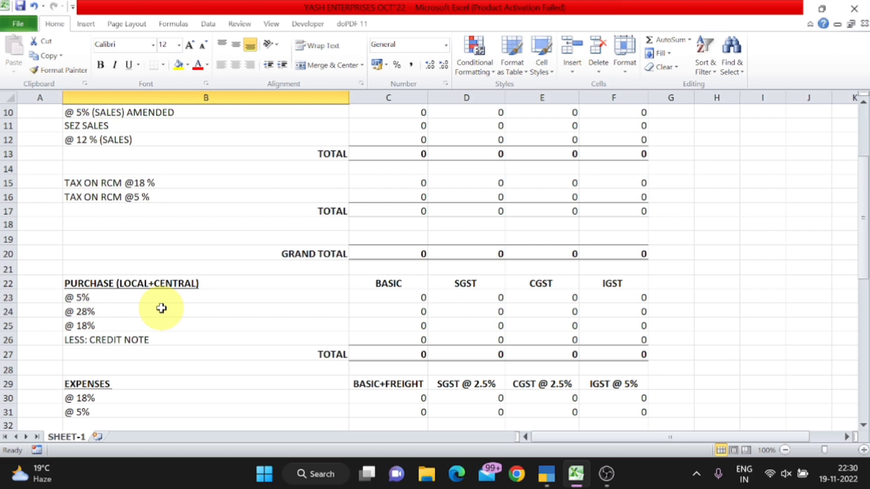
{"action": "scroll", "coordinate": [162, 308], "scroll_direction": "down", "scroll_amount": 2}
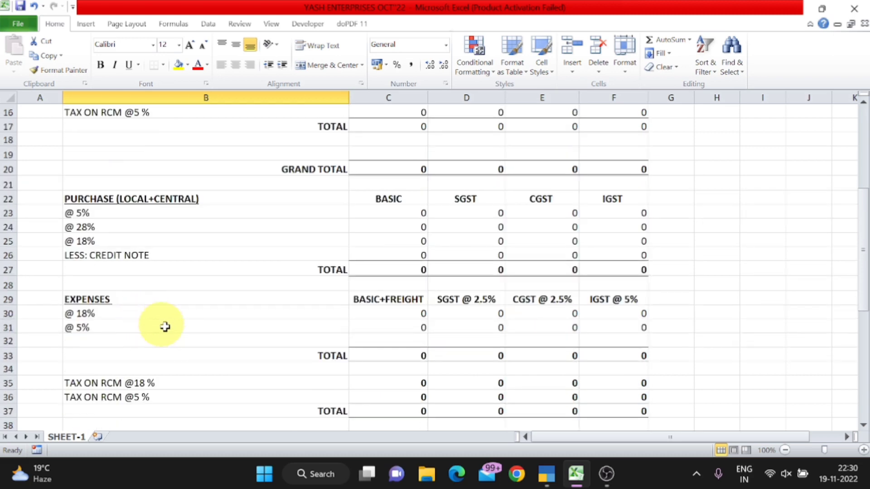
{"action": "scroll", "coordinate": [267, 344], "scroll_direction": "down", "scroll_amount": 3}
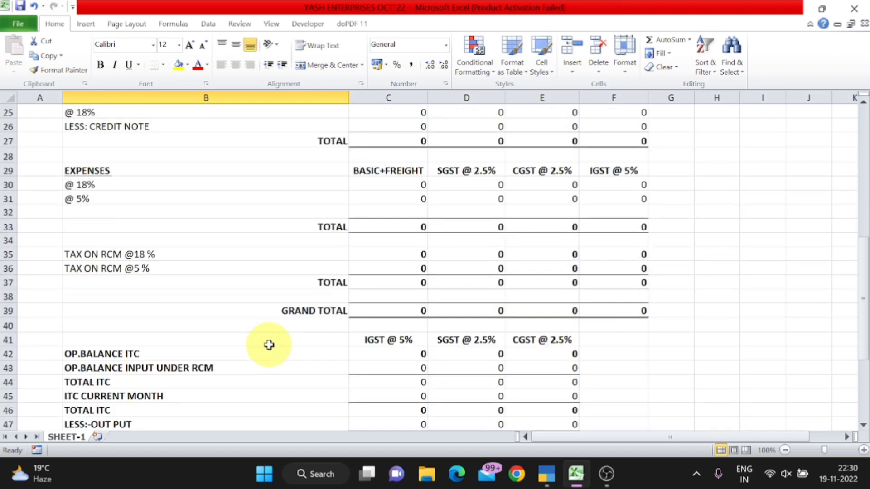
{"action": "scroll", "coordinate": [269, 346], "scroll_direction": "down", "scroll_amount": 2}
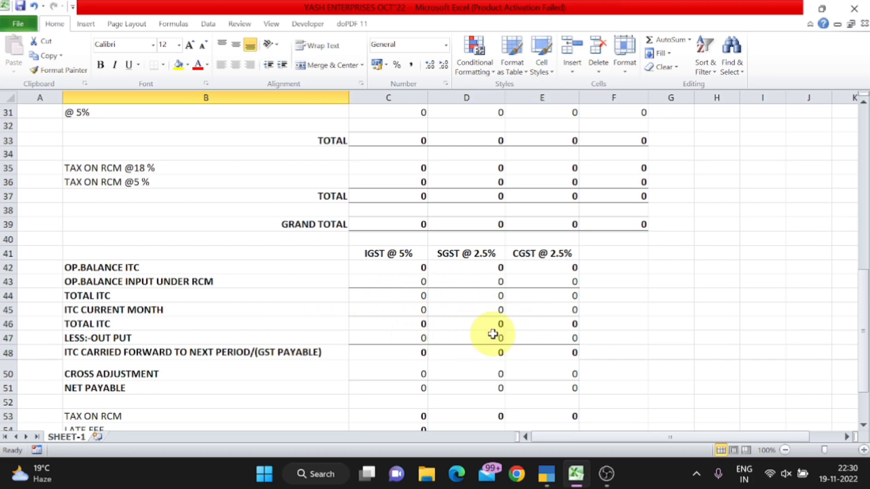
{"action": "scroll", "coordinate": [493, 334], "scroll_direction": "up", "scroll_amount": 1}
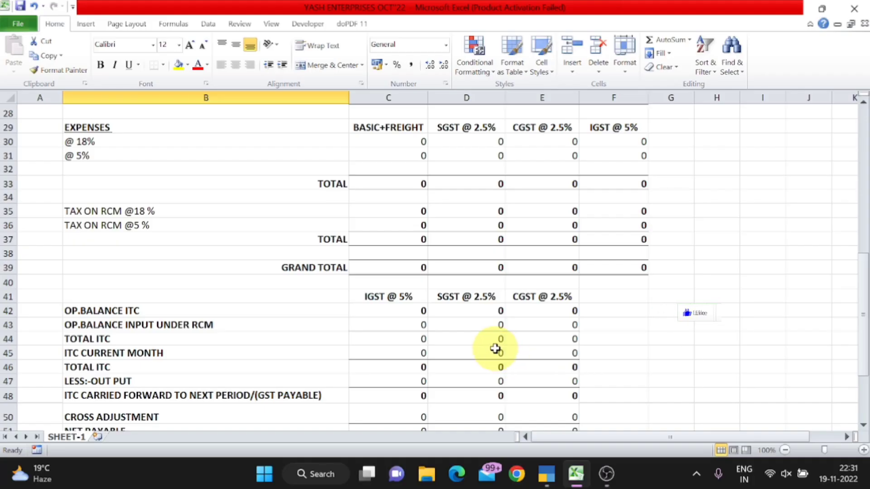
{"action": "scroll", "coordinate": [498, 347], "scroll_direction": "up", "scroll_amount": 9}
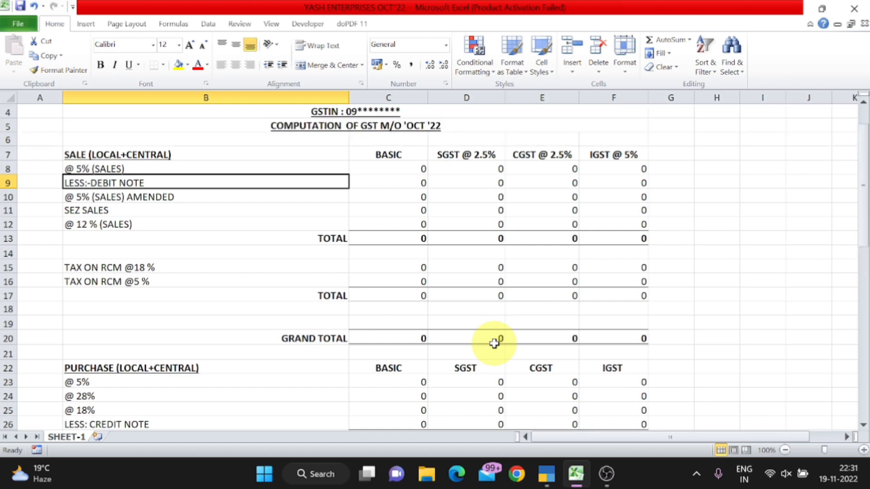
{"action": "scroll", "coordinate": [494, 343], "scroll_direction": "up", "scroll_amount": 1}
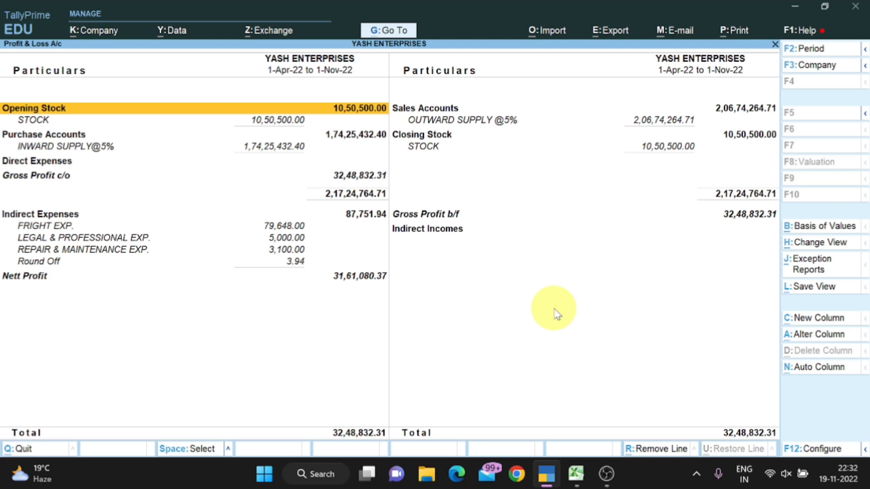
{"action": "key", "text": "alt+Tab"}
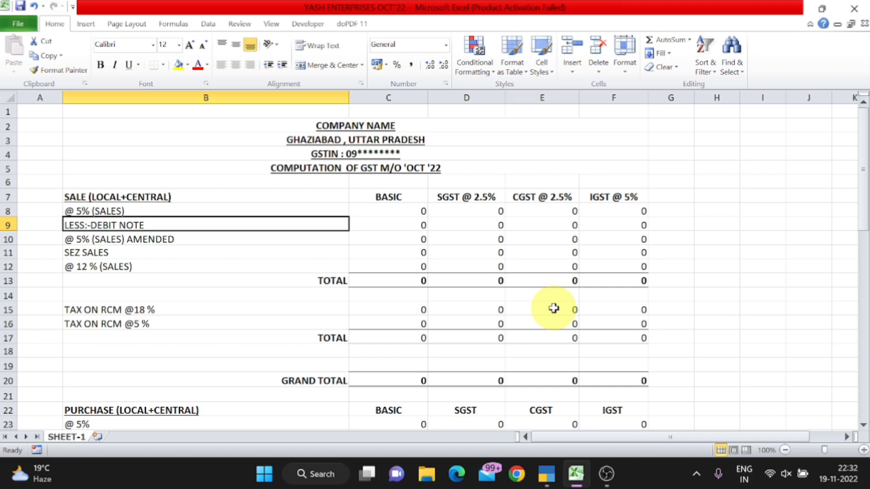
{"action": "key", "text": "alt+Tab"}
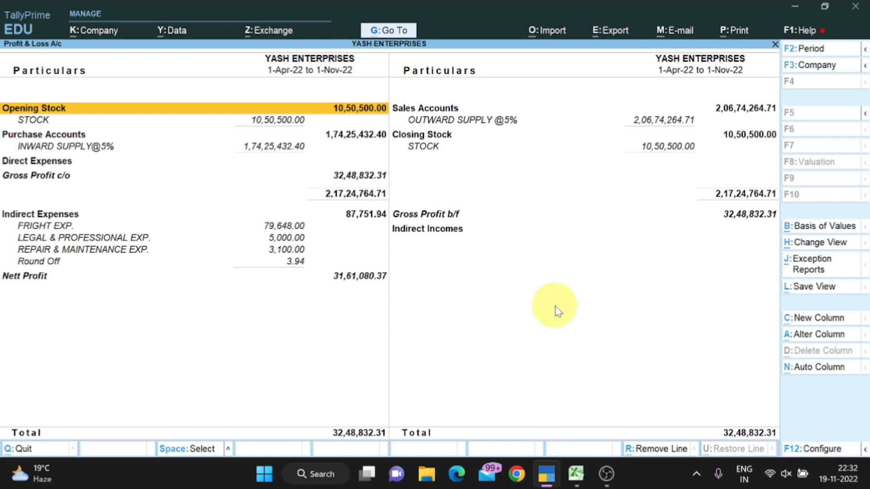
{"action": "key", "text": "alt+Tab"}
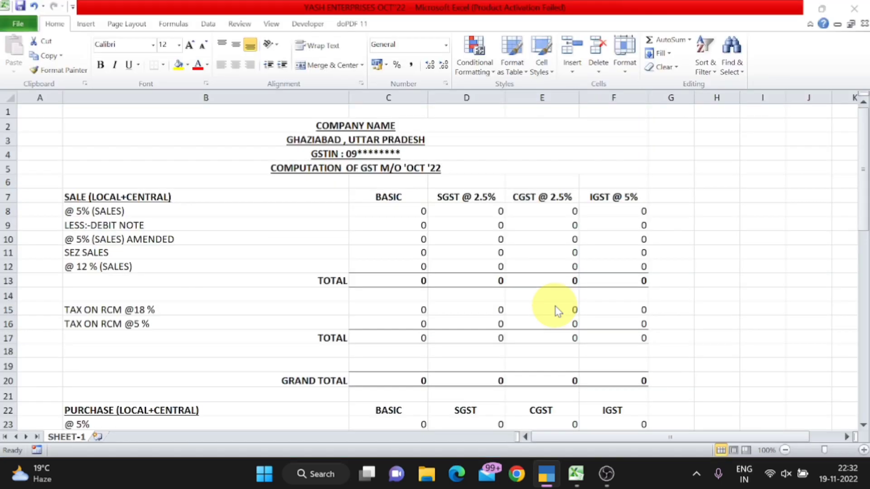
Step: Switch to TallyPrime and open the October vouchers of the OUTWARD SUPPLY @5% sales ledger from the Profit & Loss account
{"action": "key", "text": "alt+Tab"}
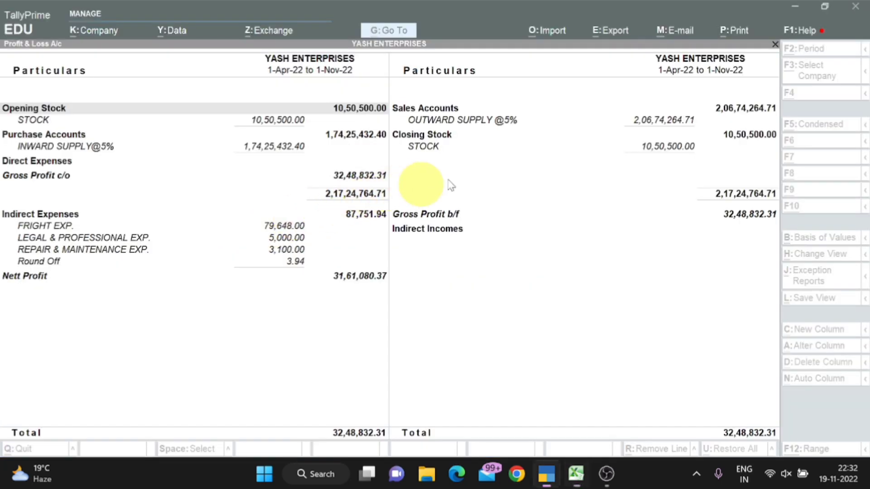
{"action": "left_click", "coordinate": [473, 114]}
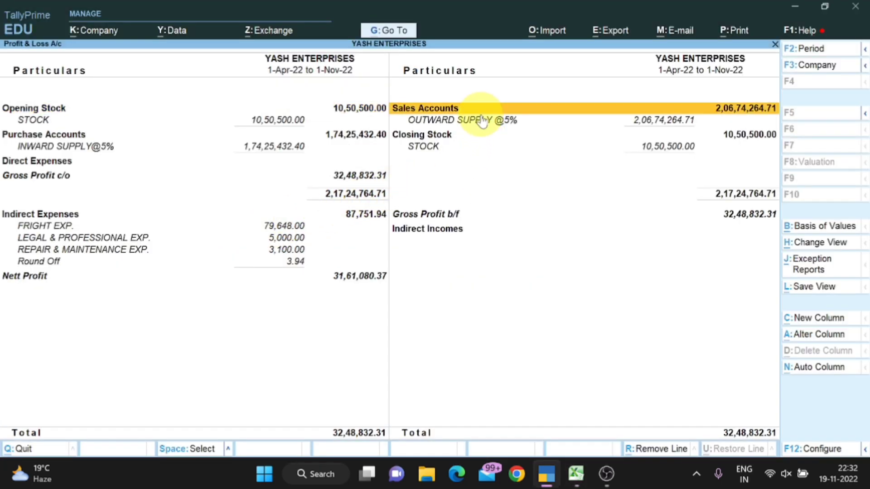
{"action": "left_click", "coordinate": [475, 123]}
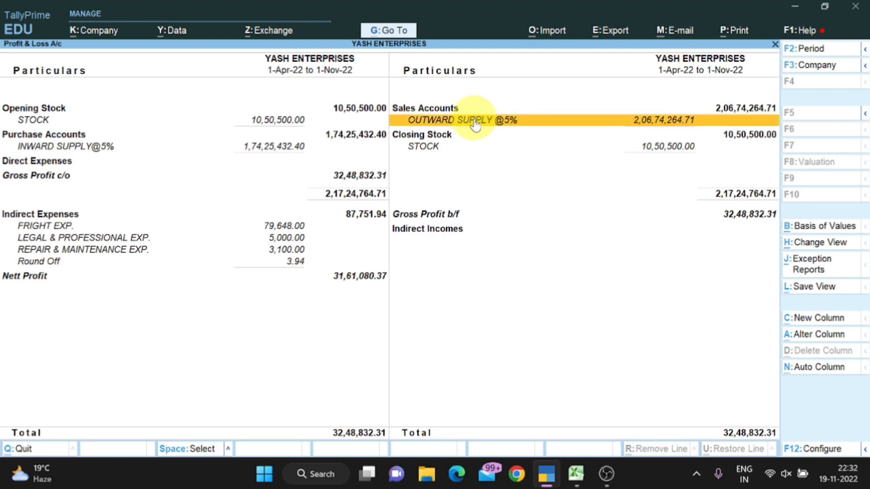
{"action": "key", "text": "alt+Tab"}
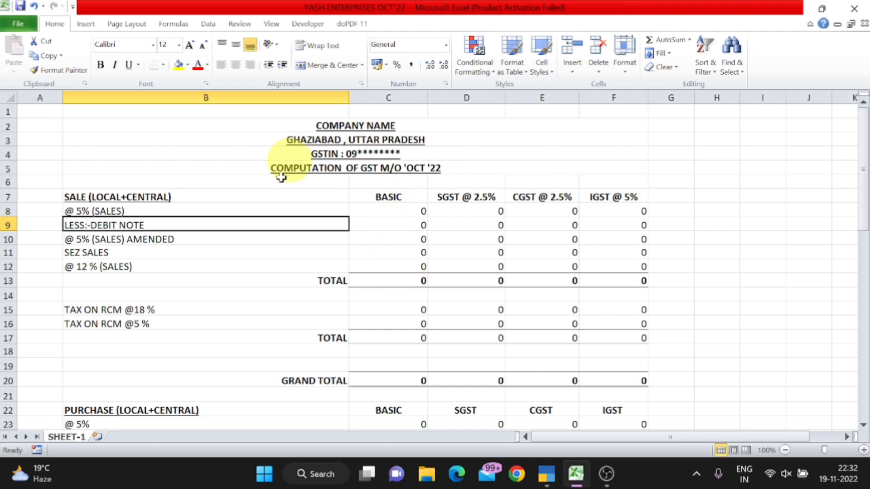
{"action": "key", "text": "alt+Tab"}
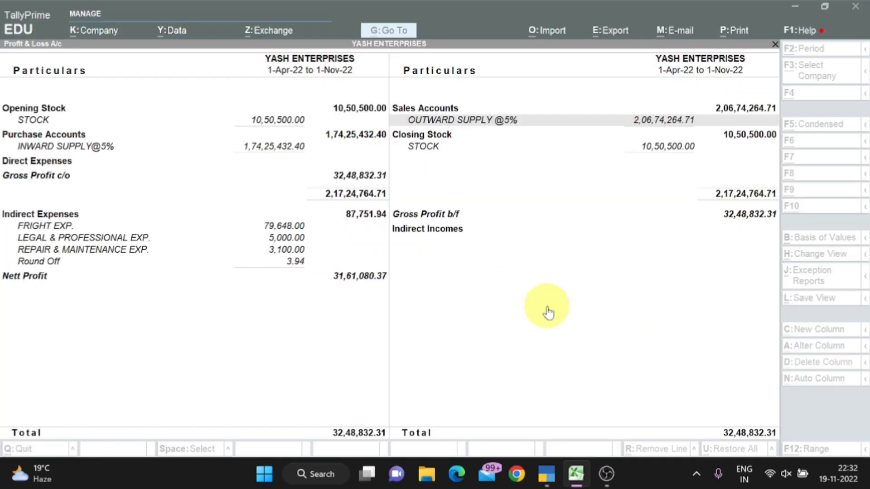
{"action": "left_click", "coordinate": [525, 131]}
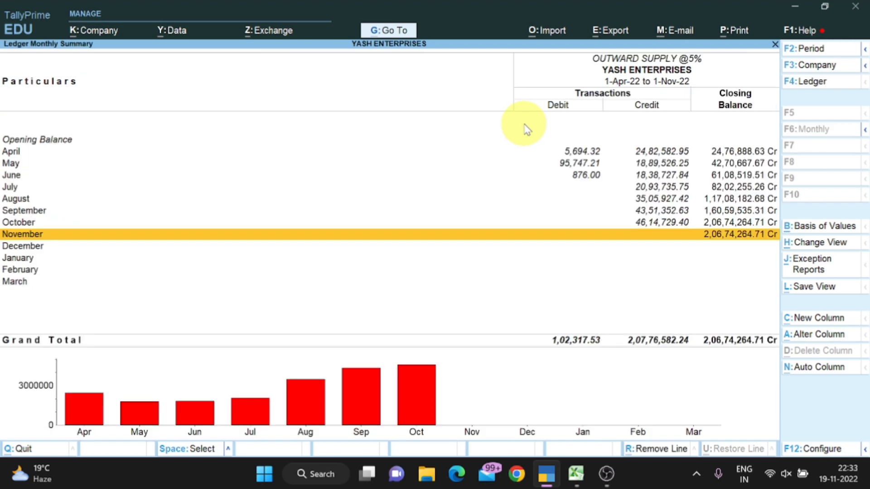
{"action": "key", "text": "Up"}
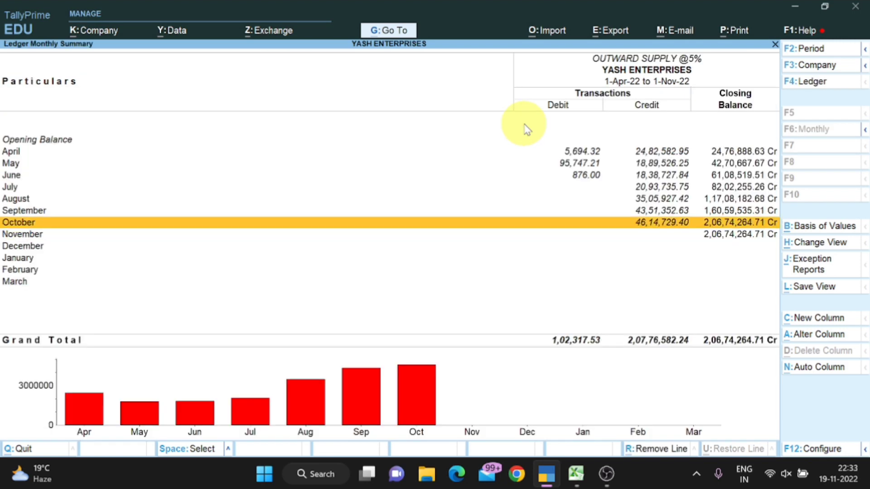
{"action": "left_click", "coordinate": [689, 226]}
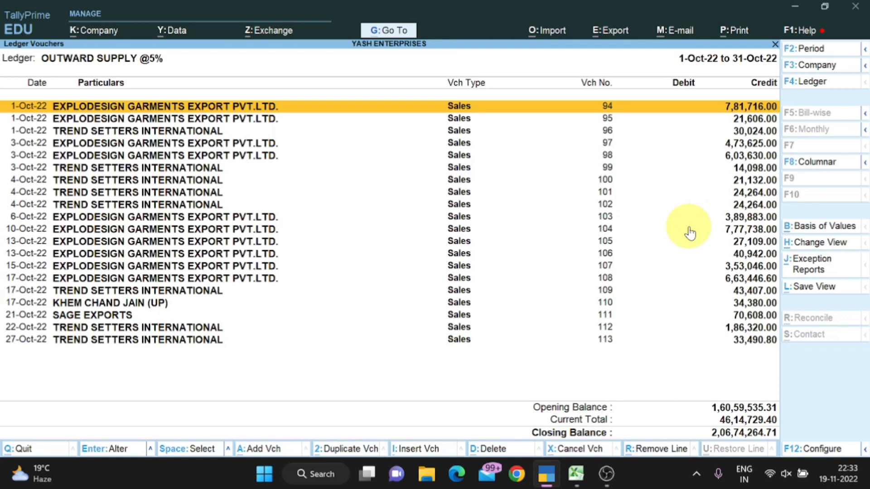
Step: Start a columnar register for the October sales vouchers with voucher type and voucher number set to No
{"action": "left_click", "coordinate": [814, 166]}
{"action": "left_click", "coordinate": [814, 164]}
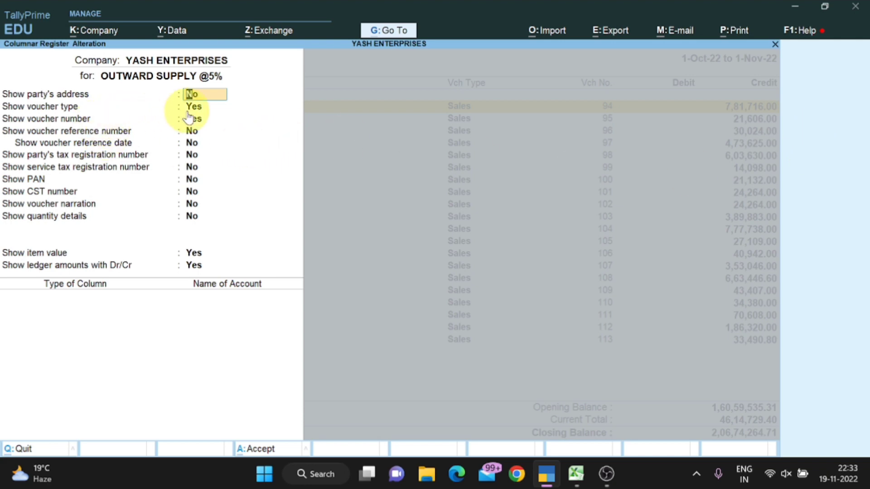
{"action": "key", "text": "Return"}
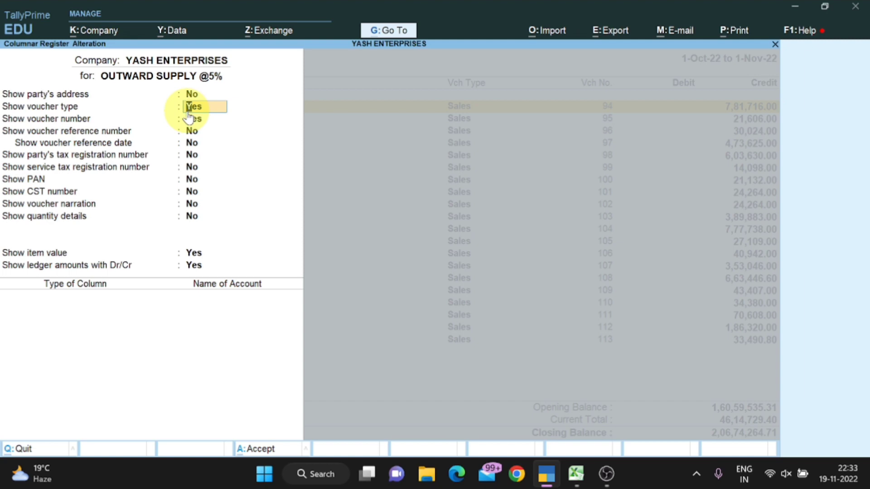
{"action": "type", "text": "N"}
{"action": "key", "text": "Return"}
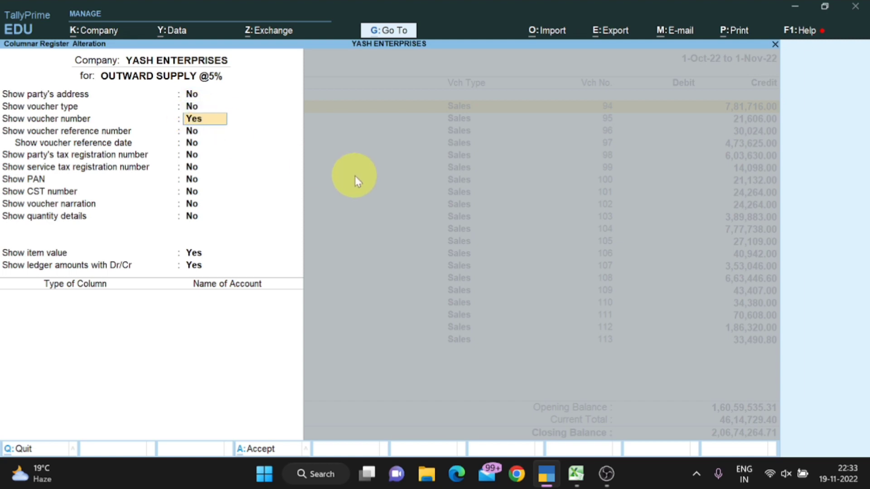
{"action": "type", "text": "N"}
{"action": "key", "text": "Return"}
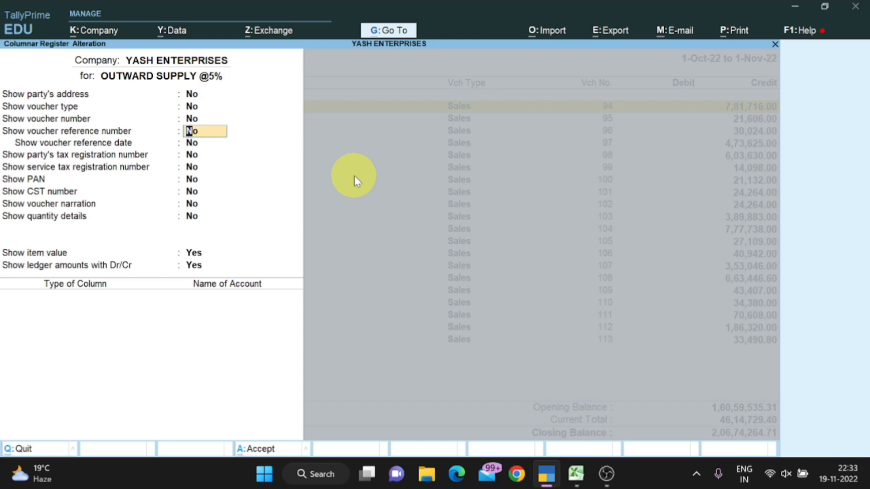
Step: Set the register to show the party's tax registration number and the voucher narration, leaving the other optional details off
{"action": "key", "text": "Return"}
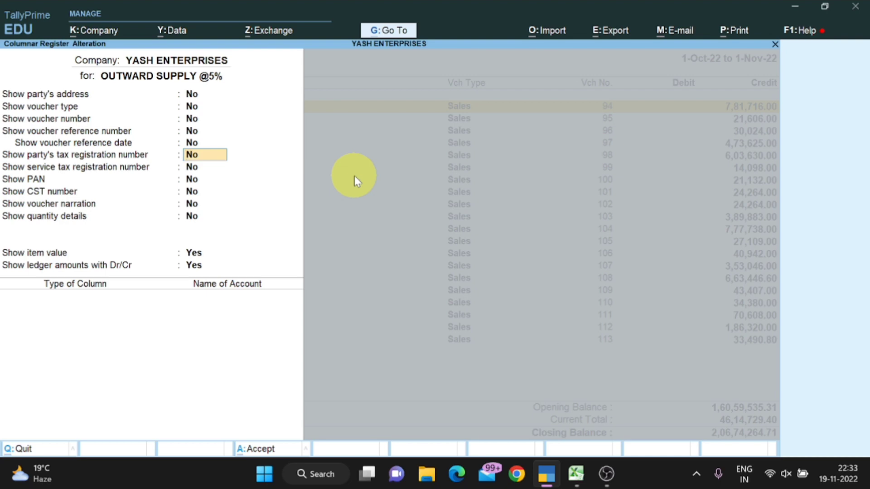
{"action": "type", "text": "Y"}
{"action": "key", "text": "Return"}
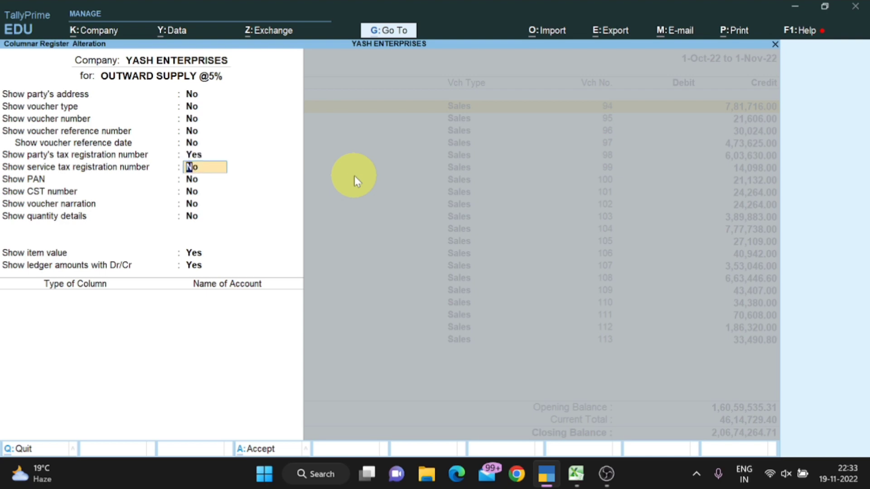
{"action": "key", "text": "Return"}
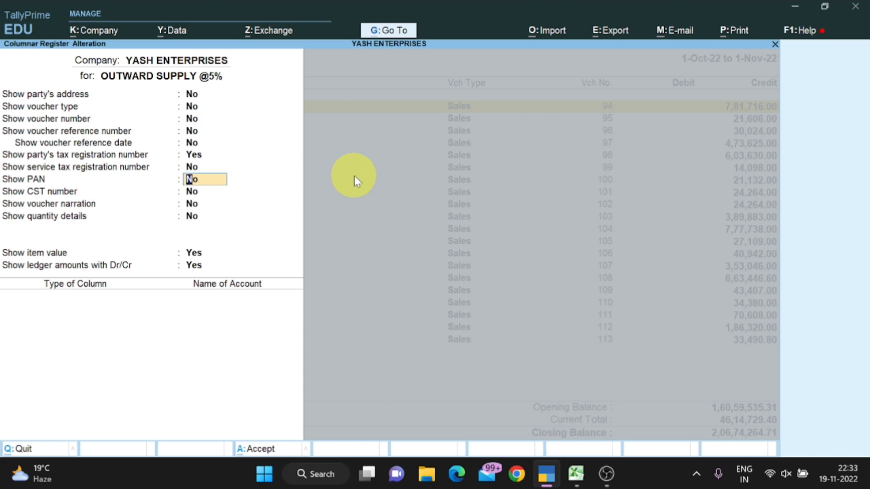
{"action": "key", "text": "Return"}
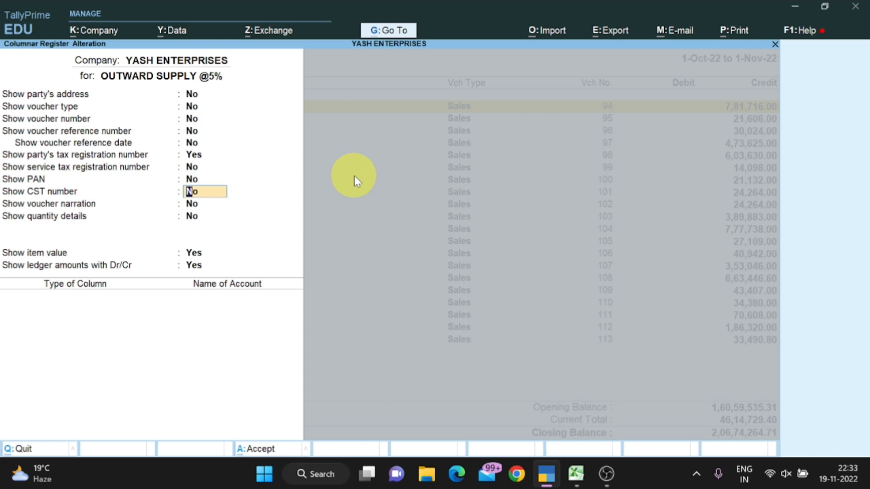
{"action": "key", "text": "Return"}
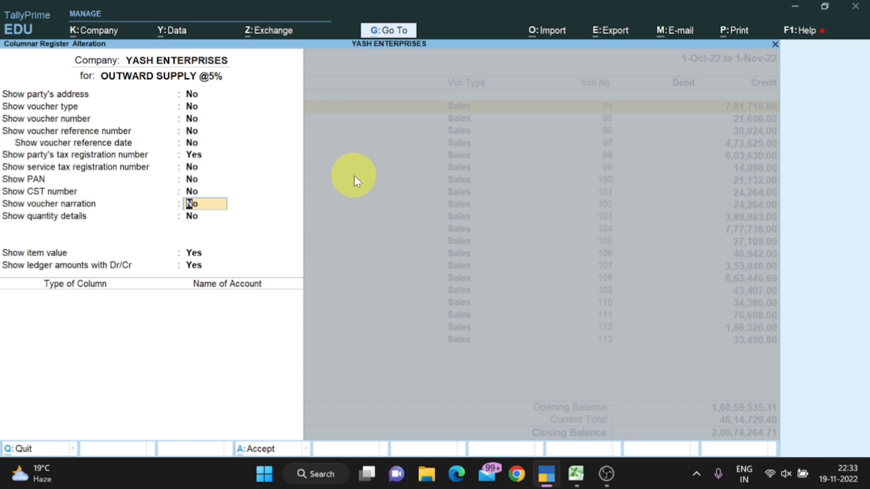
{"action": "key", "text": "y"}
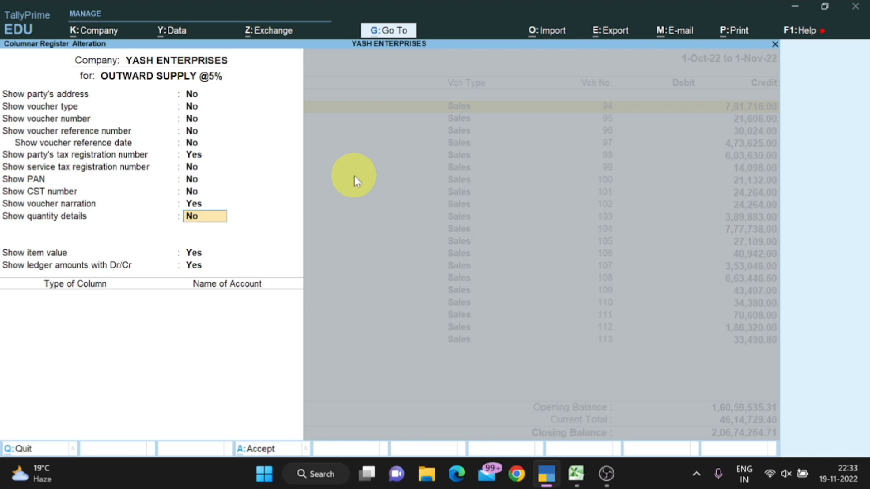
{"action": "key", "text": "Return"}
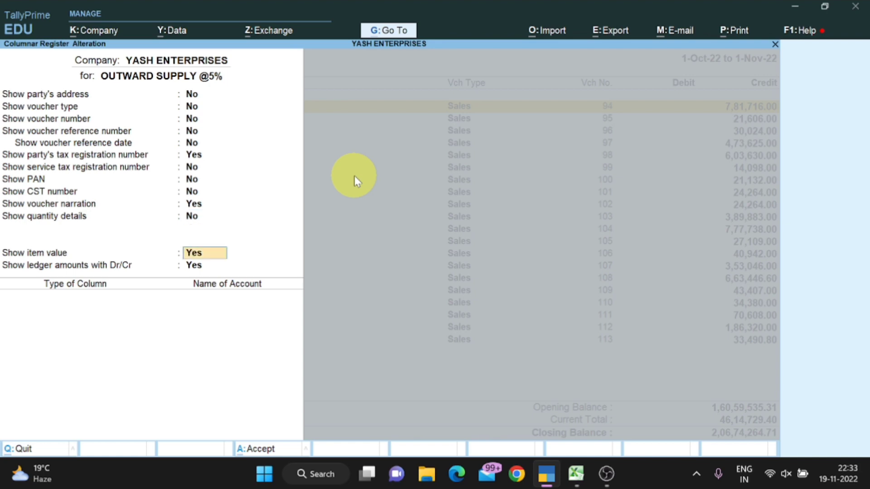
Step: Turn off item value and ledger amounts with Dr/Cr, end the column list without extra columns, and accept the columnar register
{"action": "key", "text": "n"}
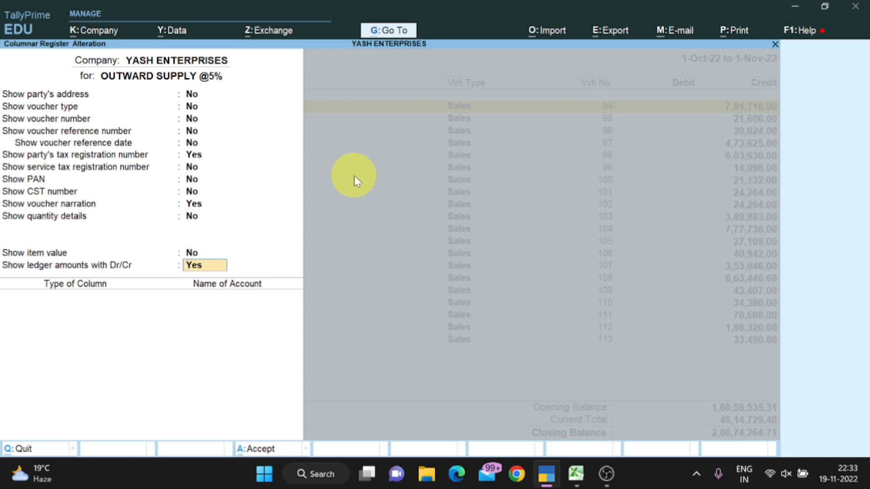
{"action": "key", "text": "n"}
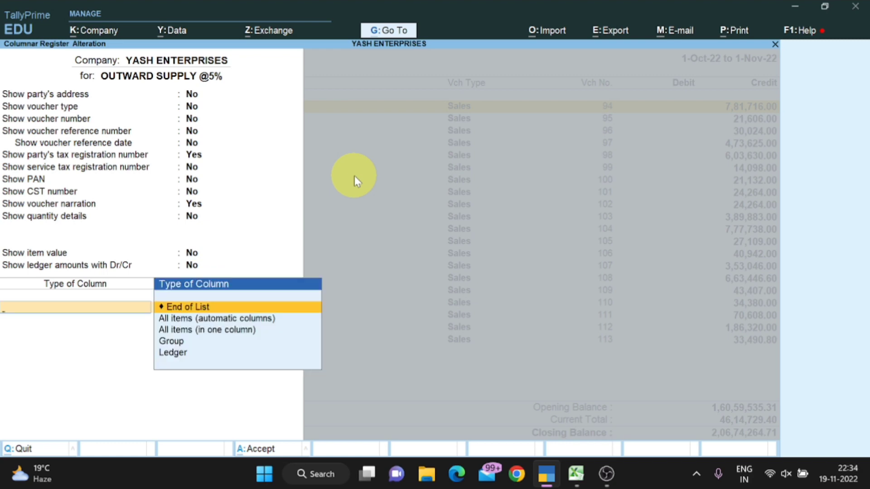
{"action": "key", "text": "Return"}
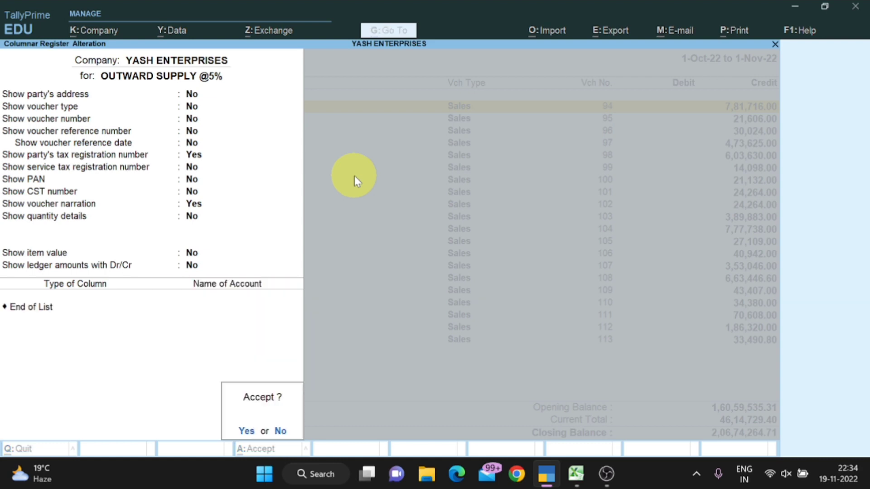
{"action": "key", "text": "Return"}
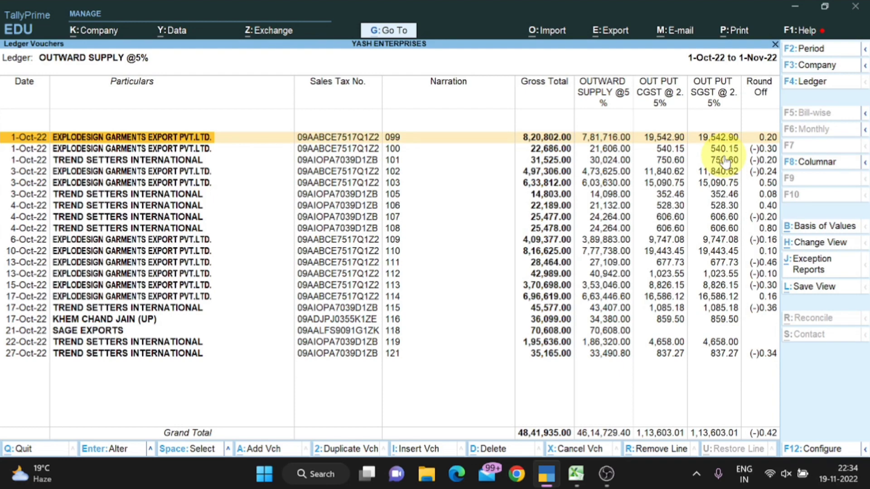
Step: Enter the register's outward supply grand total, 4614729.40, as the BASIC amount for @ 5% (SALES) in the Excel sheet
{"action": "key", "text": "alt+Tab"}
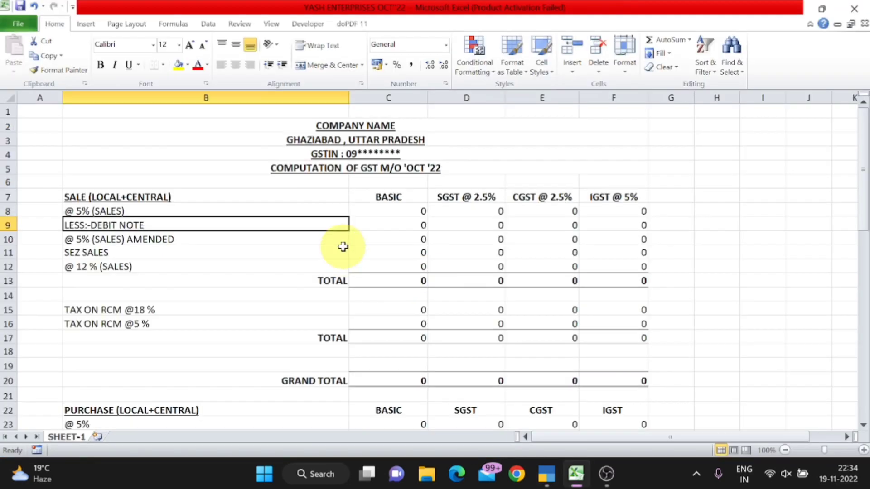
{"action": "left_click", "coordinate": [120, 214]}
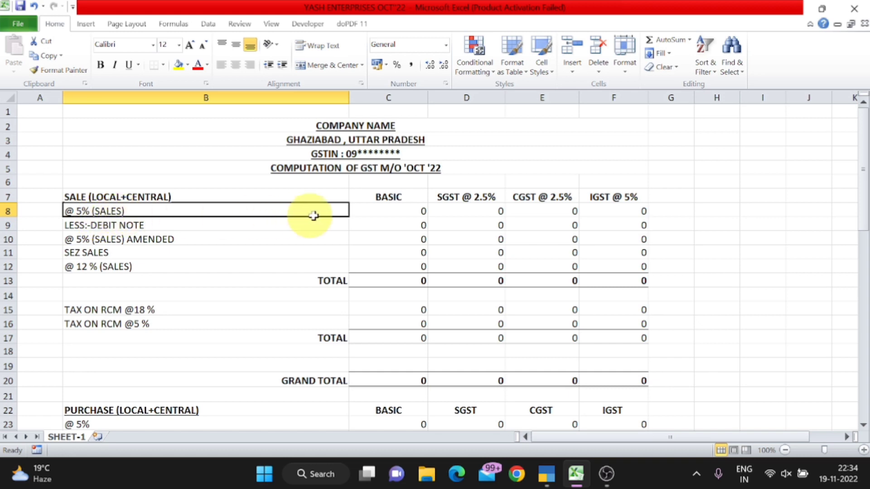
{"action": "left_click", "coordinate": [396, 212]}
{"action": "key", "text": "alt+Tab"}
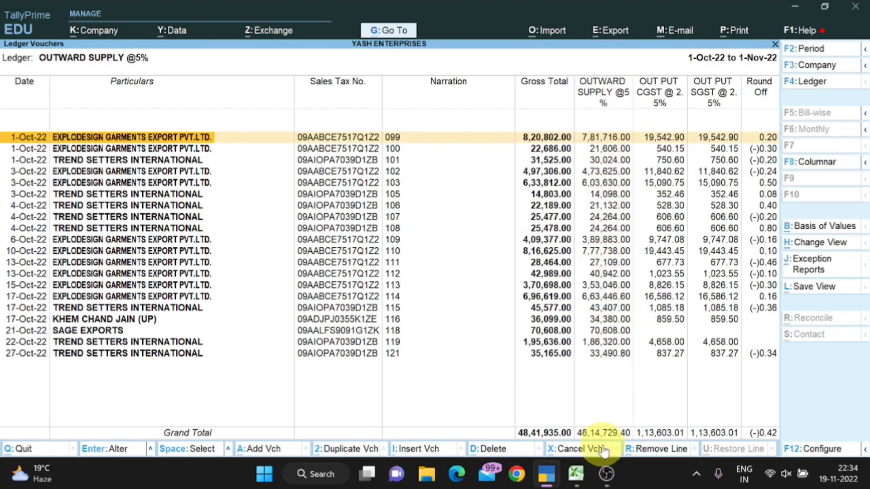
{"action": "key", "text": "alt+Tab"}
{"action": "type", "text": "46"}
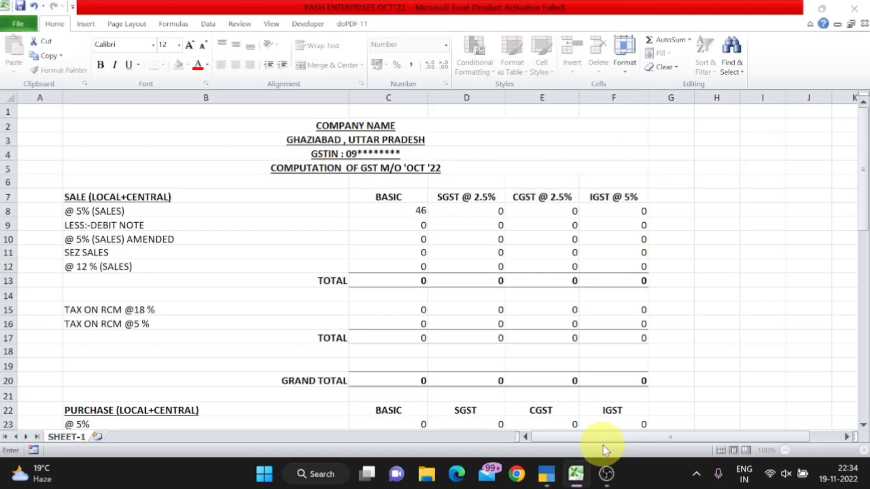
{"action": "key", "text": "alt+Tab"}
{"action": "key", "text": "alt+Tab"}
{"action": "type", "text": "4"}
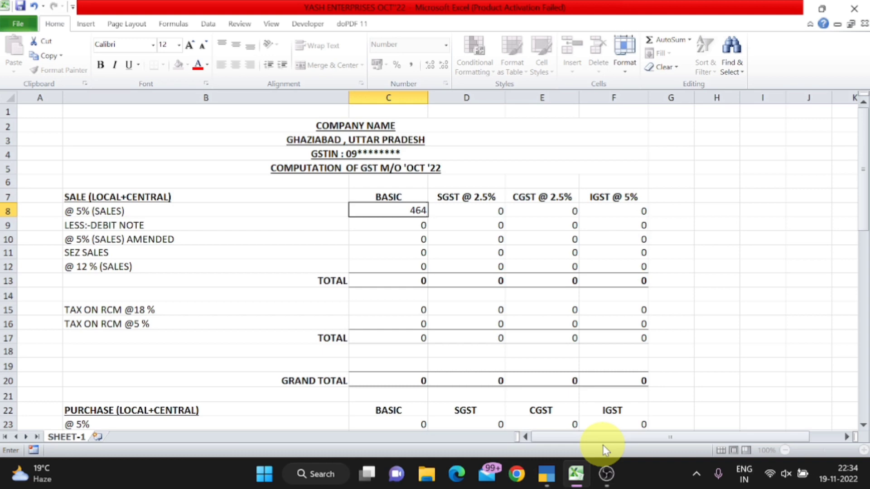
{"action": "key", "text": "BackSpace"}
{"action": "type", "text": "14"}
{"action": "key", "text": "alt+Tab"}
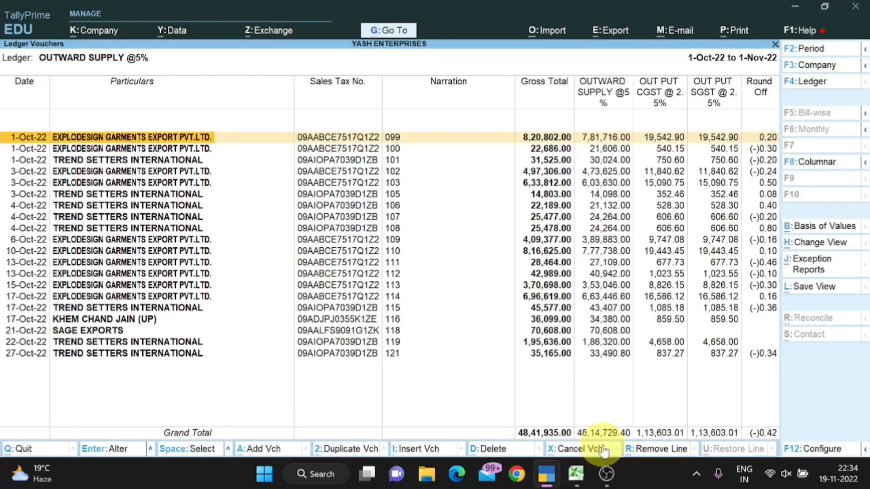
{"action": "key", "text": "alt+Tab"}
{"action": "type", "text": "729.40"}
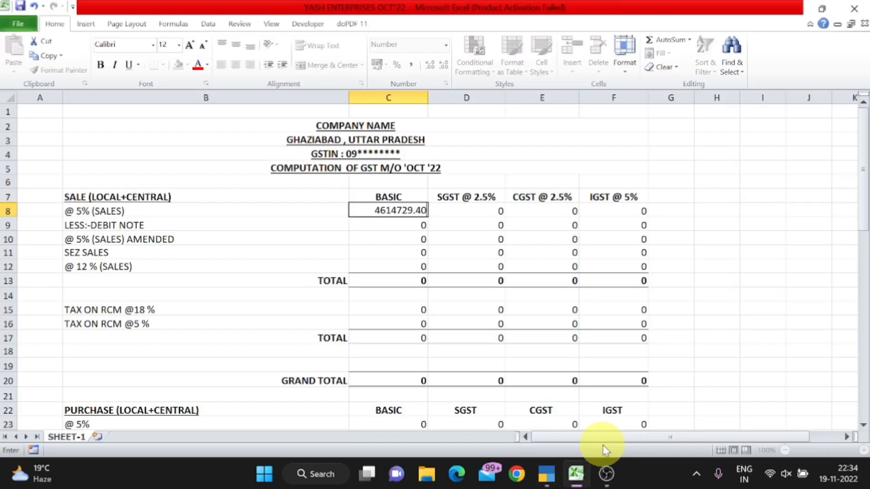
{"action": "key", "text": "Return"}
{"action": "key", "text": "Up"}
{"action": "key", "text": "alt+Tab"}
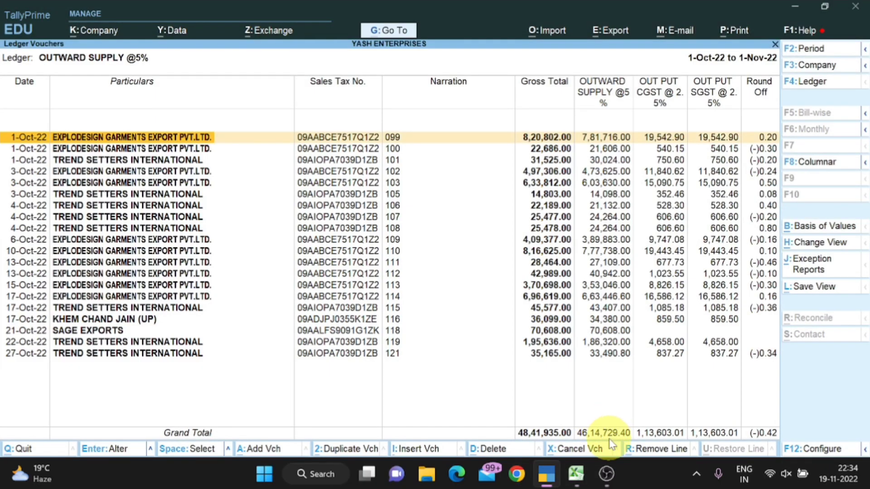
{"action": "key", "text": "alt+Tab"}
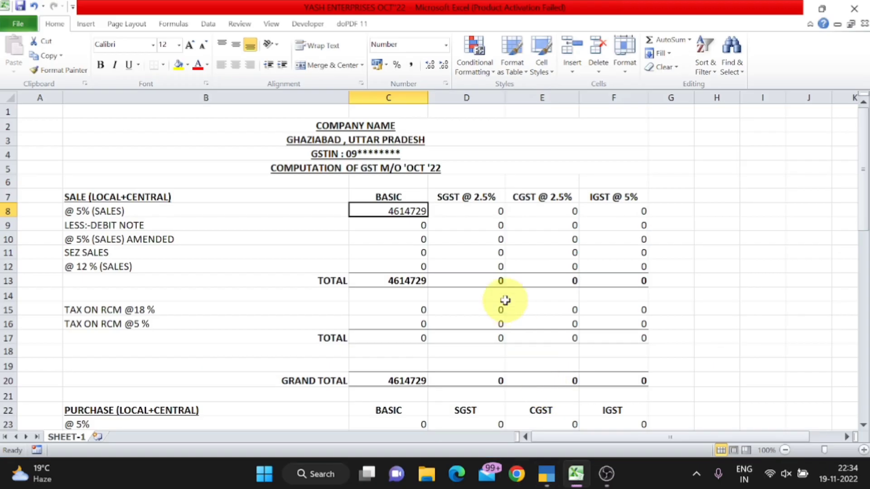
Step: Enter the register's output tax total, 113603, as the SGST @ 2.5% amount for @ 5% (SALES)
{"action": "left_click", "coordinate": [472, 214]}
{"action": "key", "text": "alt+Tab"}
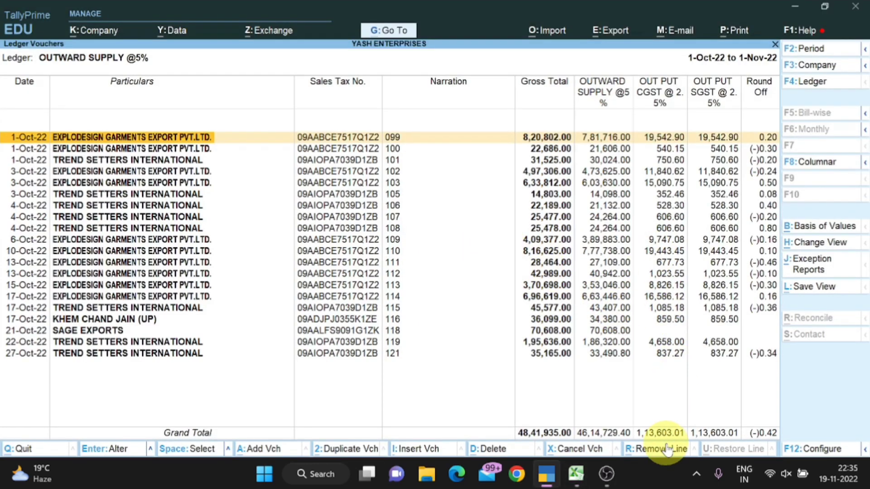
{"action": "key", "text": "alt+Tab"}
{"action": "type", "text": "113603"}
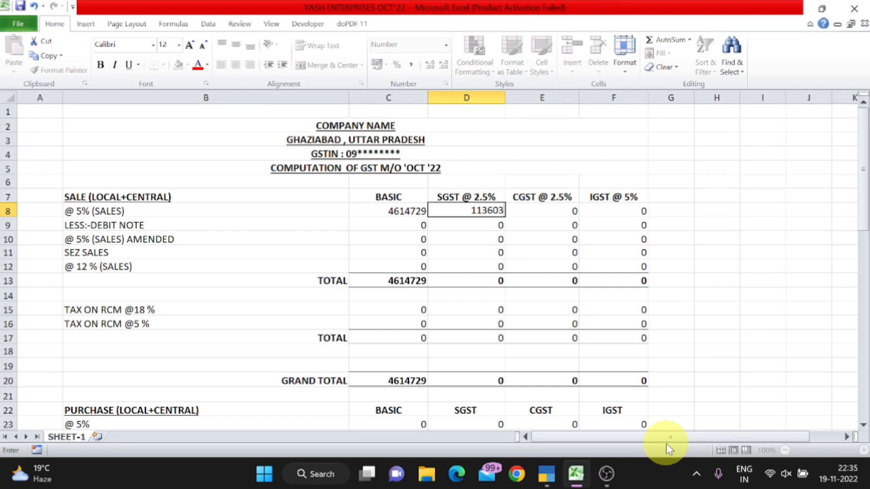
{"action": "type", "text": "."}
{"action": "key", "text": "alt+Tab"}
{"action": "key", "text": "alt+Tab"}
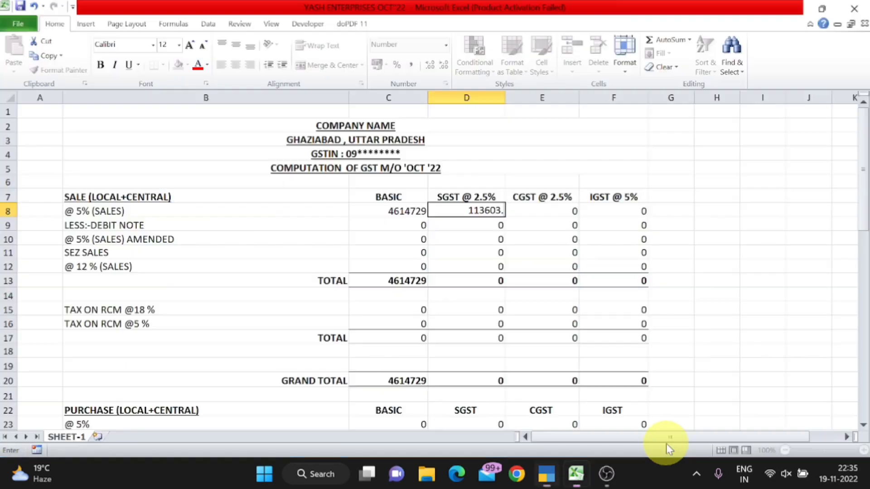
{"action": "key", "text": "Return"}
{"action": "key", "text": "Up"}
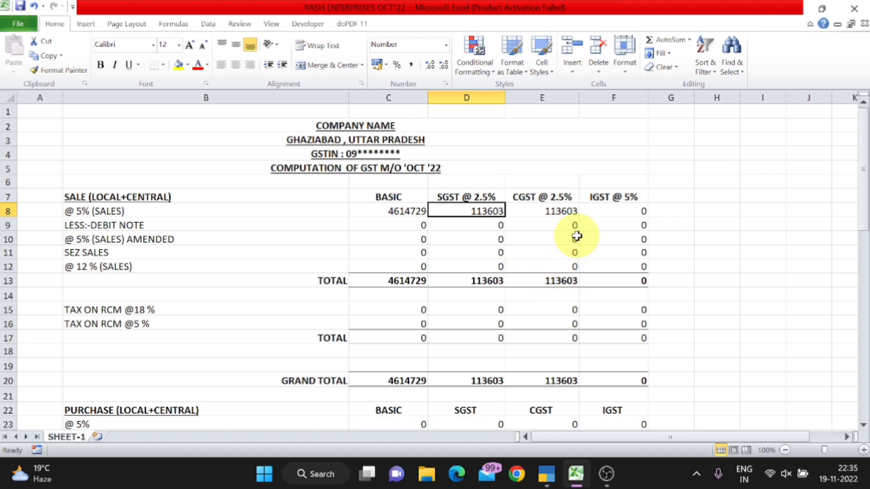
Step: Remove the 21-Oct SAGE EXPORTS line from the OUTWARD SUPPLY @5% register in TallyPrime
{"action": "key", "text": "alt+Tab"}
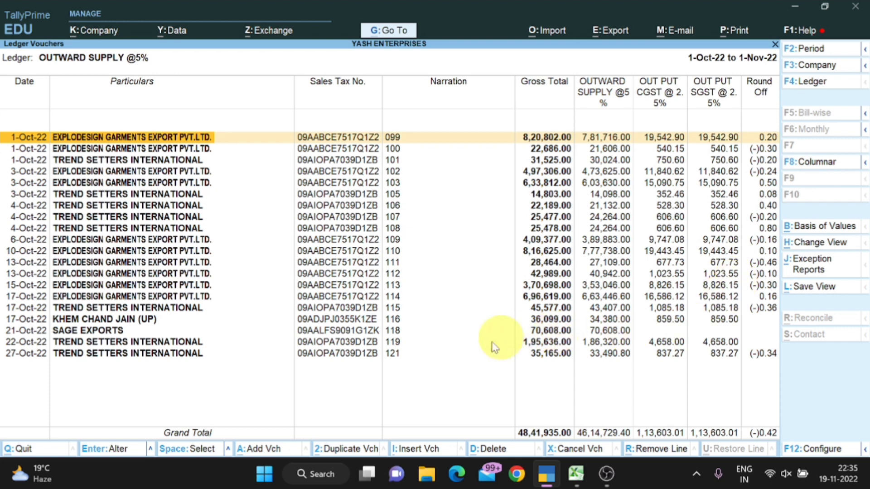
{"action": "left_click", "coordinate": [94, 334]}
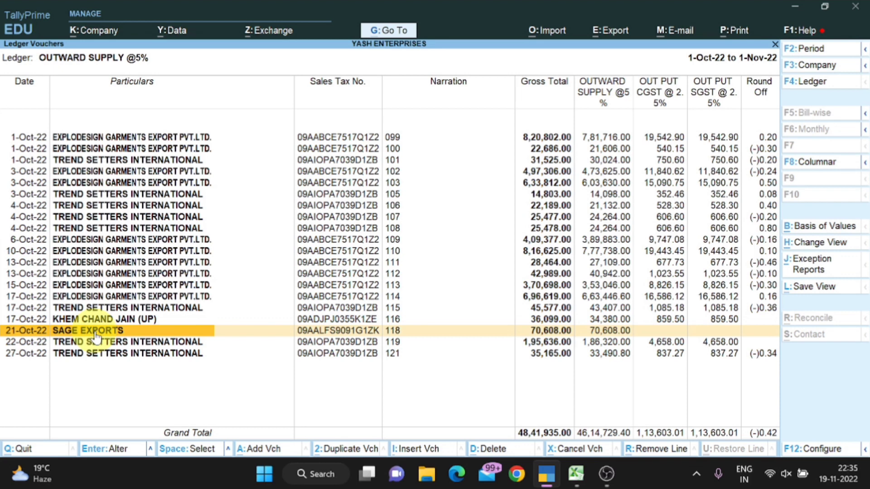
{"action": "key", "text": "alt+Tab"}
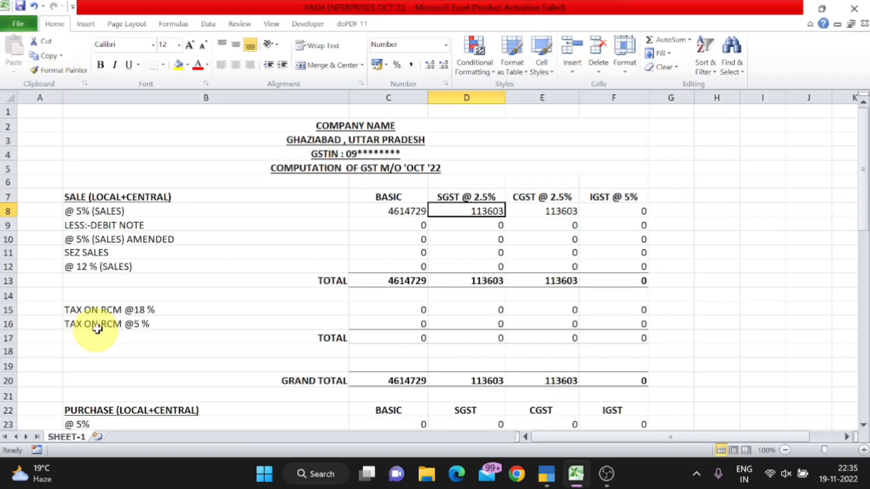
{"action": "left_click", "coordinate": [410, 211]}
{"action": "key", "text": "alt+Tab"}
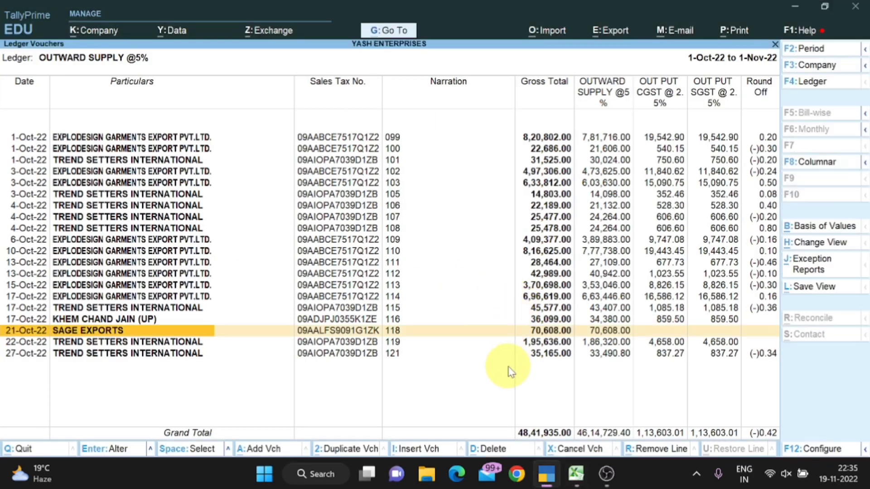
{"action": "key", "text": "alt+r"}
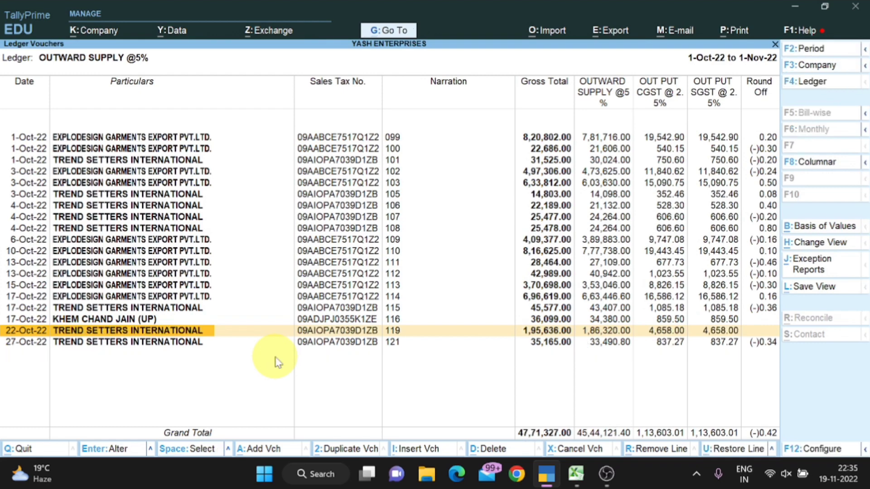
Step: Switch to Excel and set the BASIC amount for @ 5% (SALES) to the reduced register total, 4544121
{"action": "key", "text": "alt+Tab"}
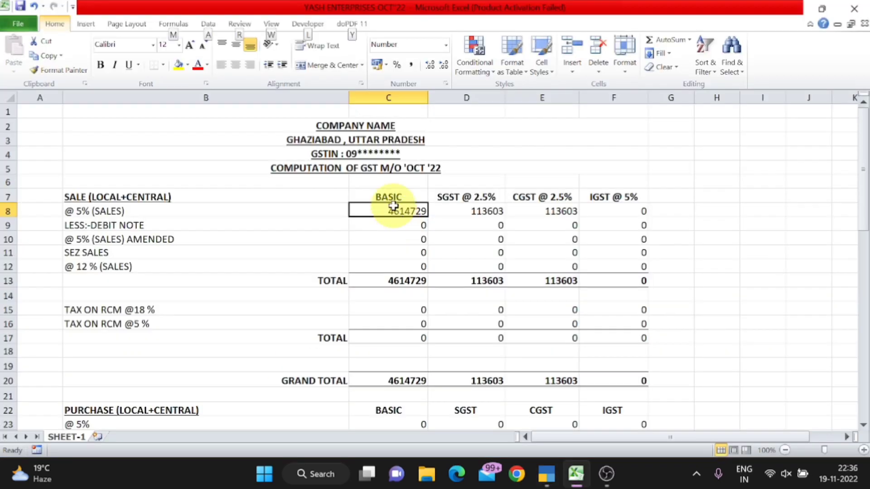
{"action": "key", "text": "alt+Tab"}
{"action": "key", "text": "alt+Tab"}
{"action": "type", "text": "45"}
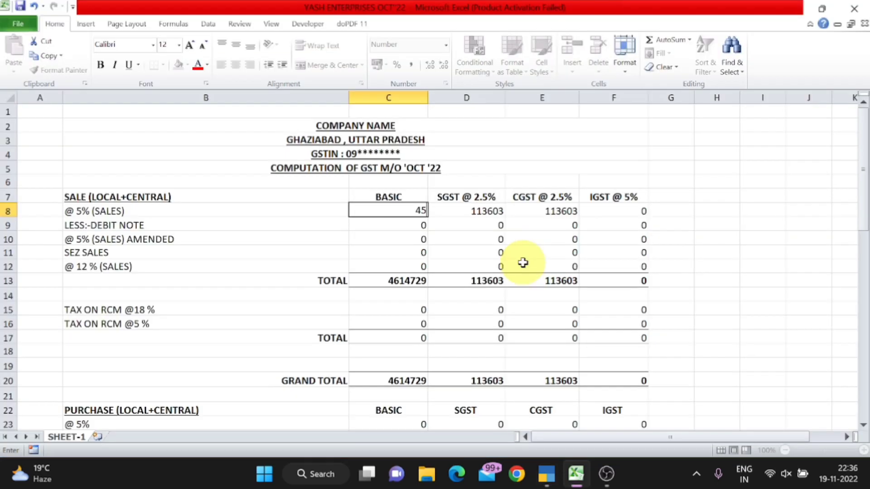
{"action": "type", "text": "44121."}
{"action": "key", "text": "Tab"}
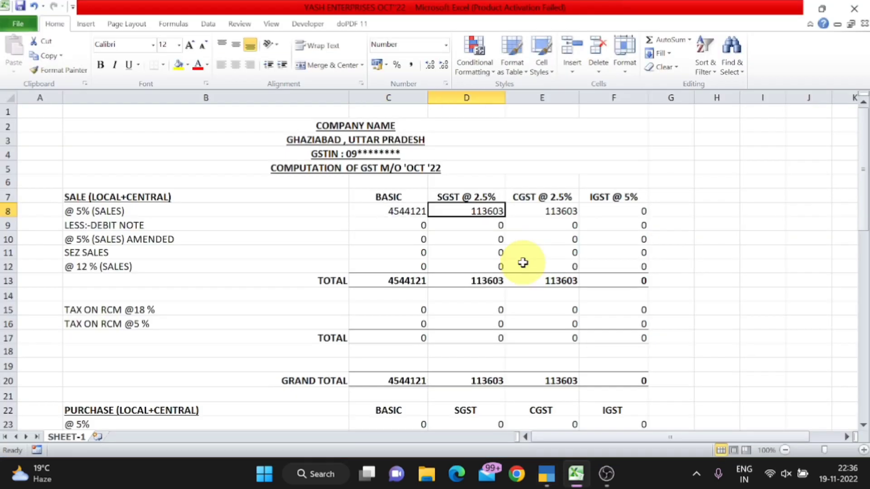
Step: Compare the basic, SGST and CGST amounts for @ 5% (SALES) with the register's grand totals in TallyPrime
{"action": "key", "text": "alt+Tab"}
{"action": "key", "text": "alt+Tab"}
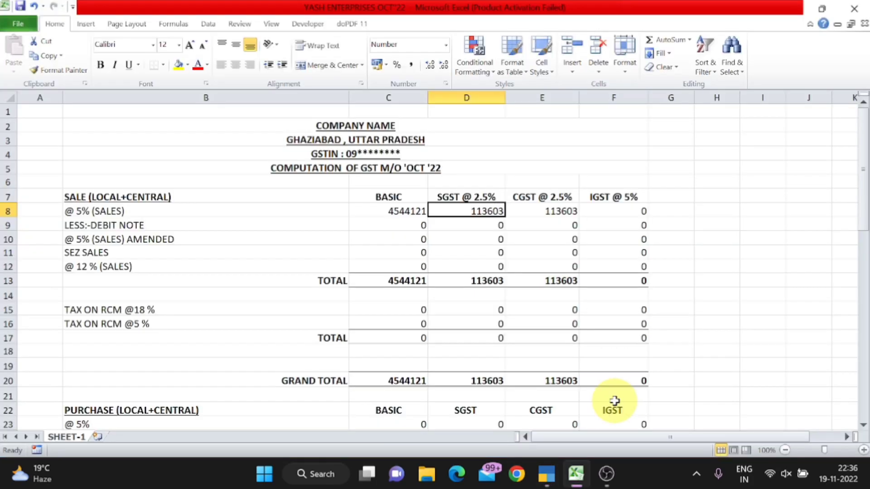
{"action": "key", "text": "alt+Tab"}
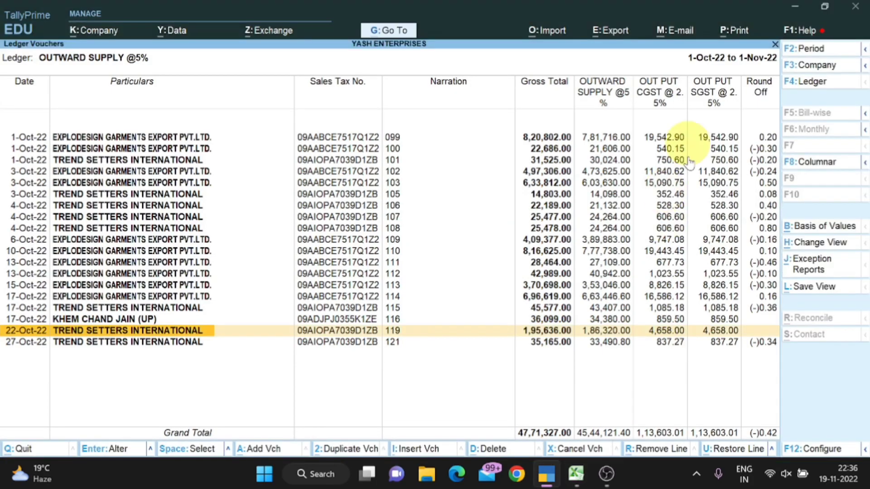
{"action": "key", "text": "alt+Tab"}
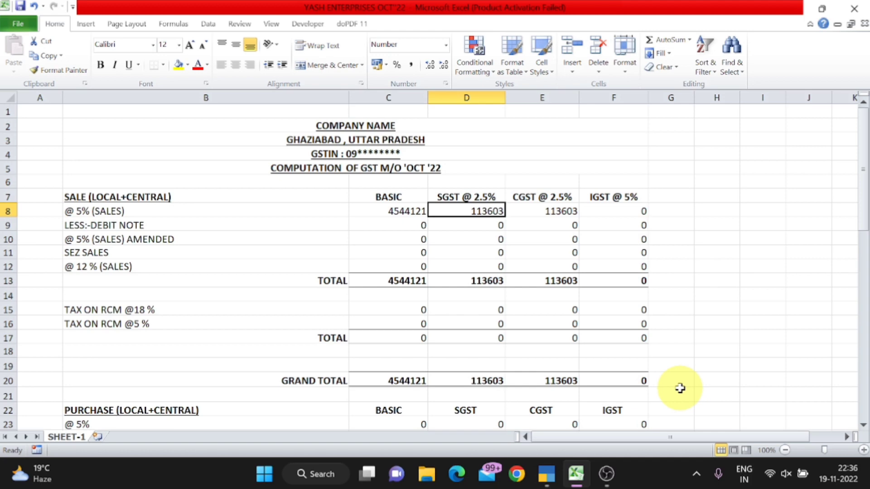
{"action": "key", "text": "Right"}
{"action": "key", "text": "Right"}
{"action": "key", "text": "Left"}
{"action": "key", "text": "Left"}
{"action": "key", "text": "Left"}
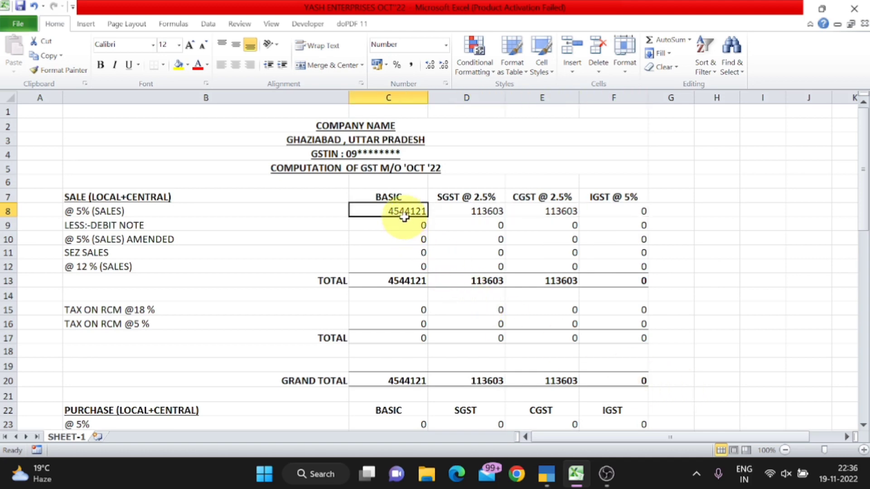
Step: Switch to TallyPrime, bring the removed line back into the register and select the 21-Oct SAGE EXPORTS voucher
{"action": "left_click", "coordinate": [198, 255]}
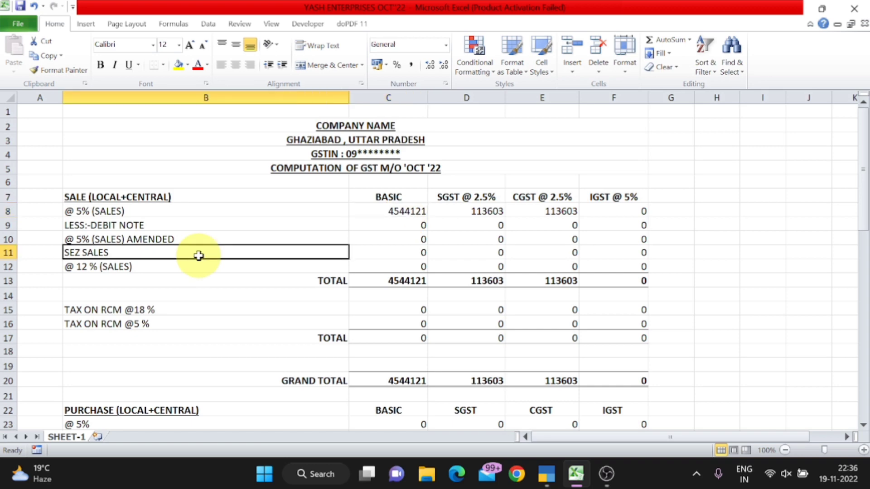
{"action": "left_click", "coordinate": [414, 254]}
{"action": "key", "text": "alt+Tab"}
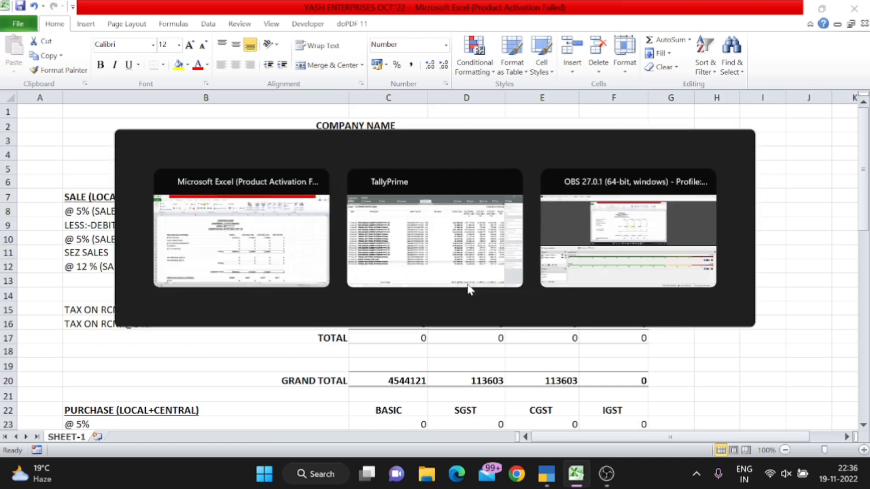
{"action": "left_click", "coordinate": [468, 289]}
{"action": "key", "text": "Home"}
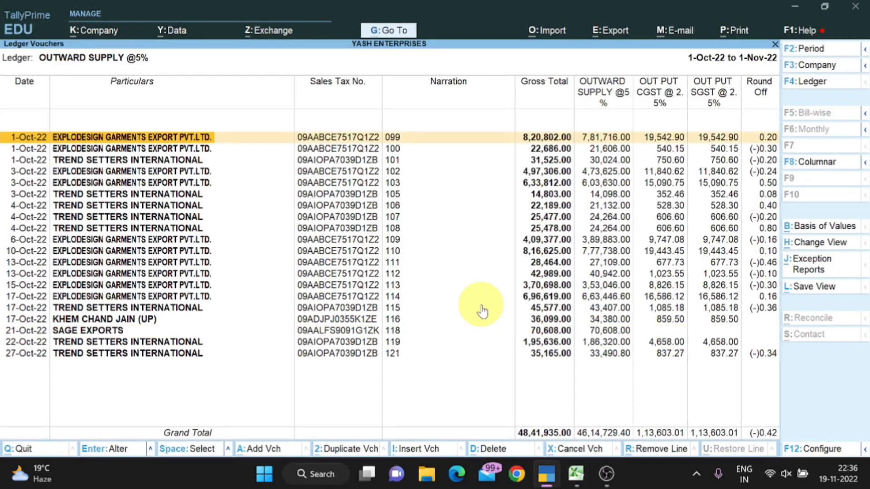
{"action": "left_click", "coordinate": [118, 320]}
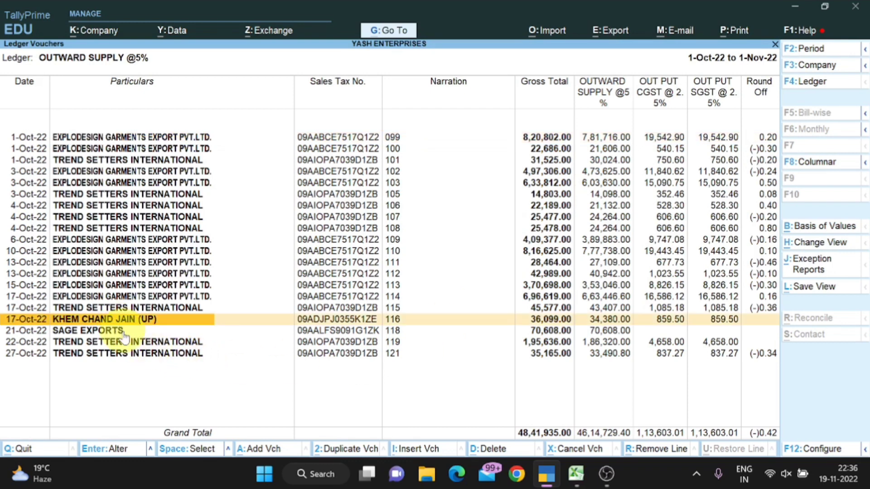
{"action": "left_click", "coordinate": [125, 333]}
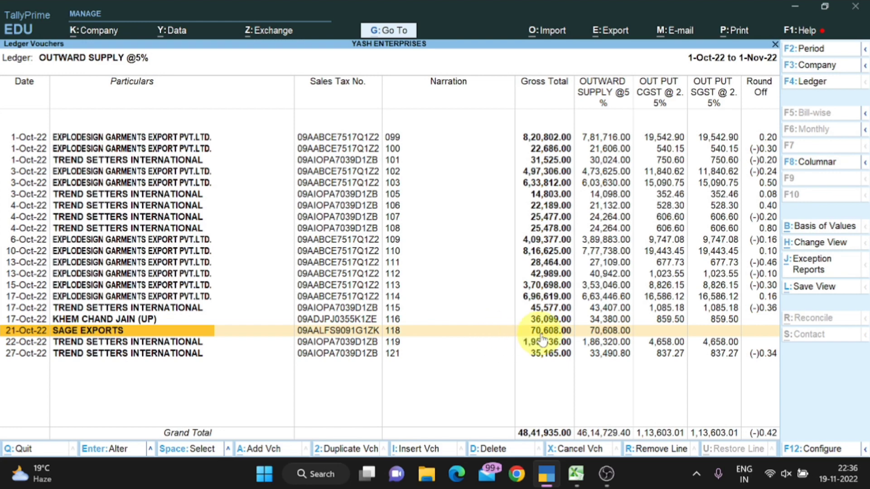
Step: Switch to Excel, enter 70608 as the BASIC amount for SEZ SALES and select the BASIC total of the sales section
{"action": "key", "text": "alt+Tab"}
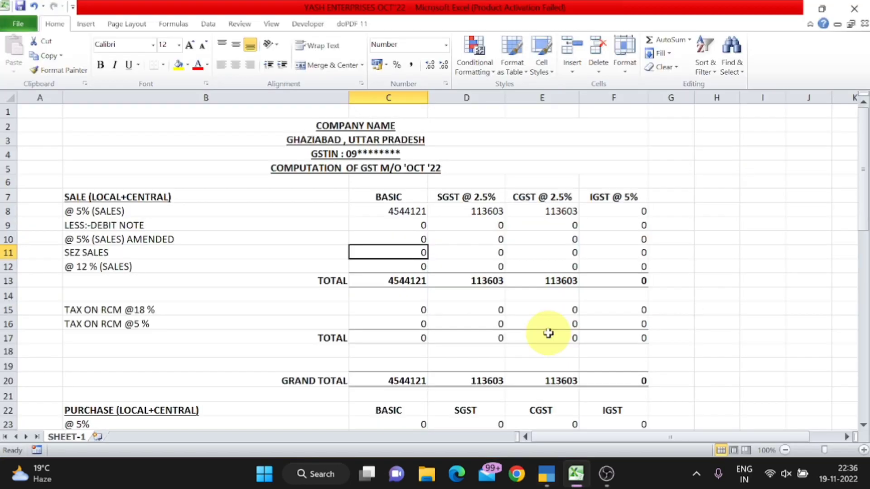
{"action": "left_click", "coordinate": [131, 254]}
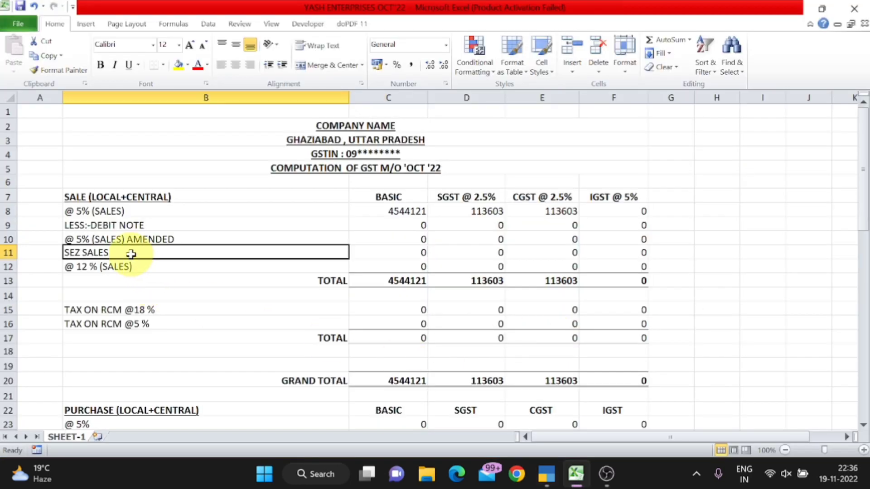
{"action": "left_click", "coordinate": [408, 252]}
{"action": "type", "text": "70"}
{"action": "key", "text": "alt+Tab"}
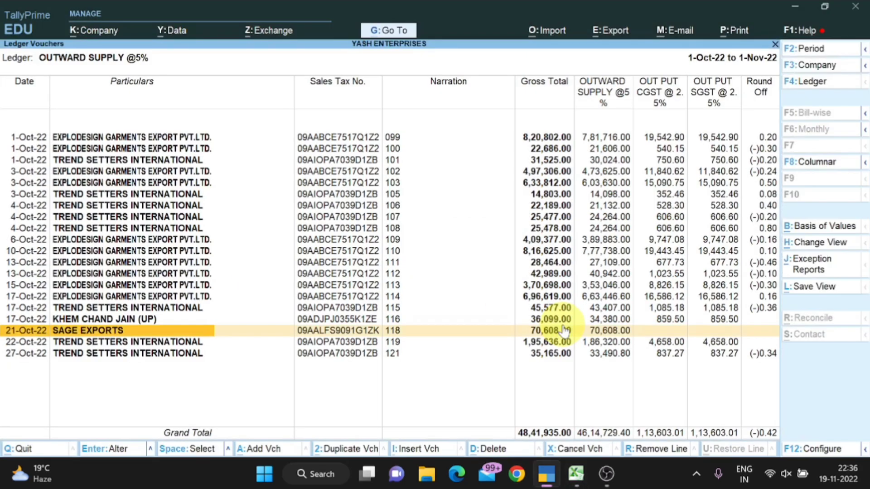
{"action": "key", "text": "alt+Tab"}
{"action": "type", "text": "608"}
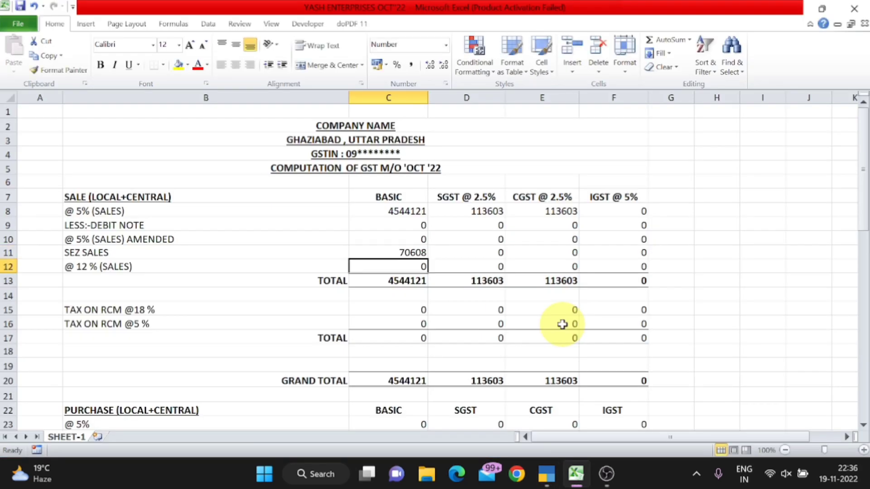
{"action": "key", "text": "Return"}
{"action": "key", "text": "Return"}
{"action": "key", "text": "Return"}
{"action": "key", "text": "Up"}
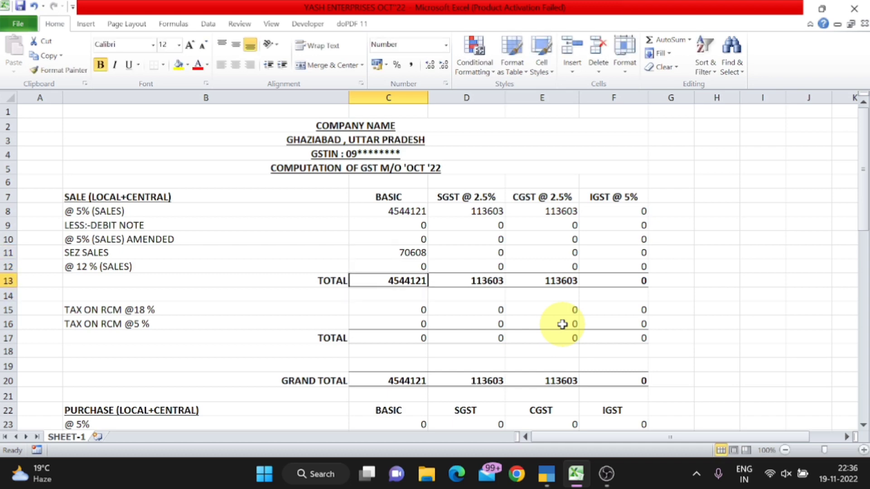
Step: Replace the BASIC total of the sales section with a SUM formula covering all sales rows from @ 5% (SALES) through @ 12 % (SALES)
{"action": "type", "text": "=S"}
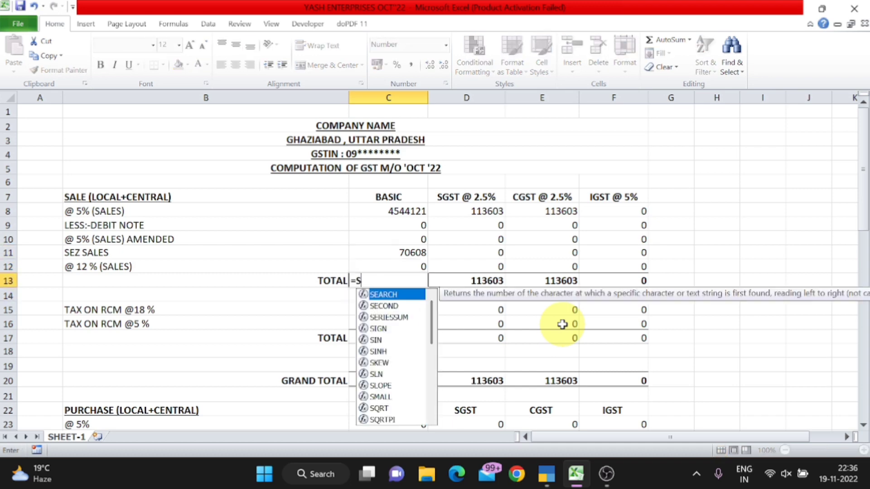
{"action": "type", "text": "UM("}
{"action": "key", "text": "Up"}
{"action": "key", "text": "Up"}
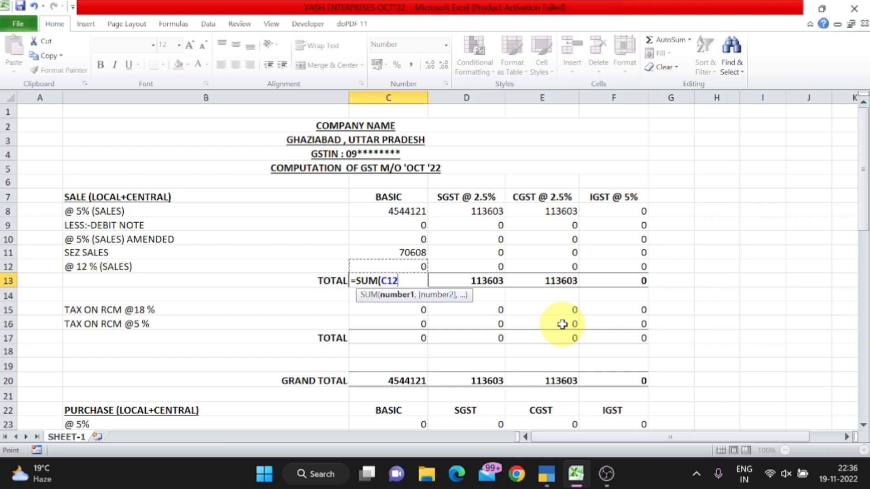
{"action": "key", "text": "Down"}
{"action": "key", "text": "shift+Up"}
{"action": "key", "text": "shift+Up"}
{"action": "key", "text": "shift+Up"}
{"action": "key", "text": "shift+Up"}
{"action": "key", "text": "Return"}
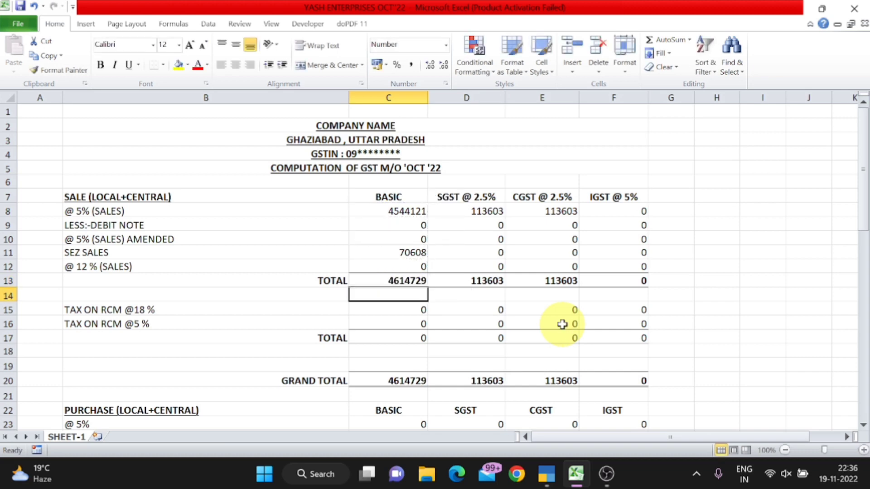
Step: Copy the BASIC total formula into the SGST total of the sales section
{"action": "key", "text": "Up"}
{"action": "key", "text": "ctrl+c"}
{"action": "key", "text": "Right"}
{"action": "key", "text": "ctrl+v"}
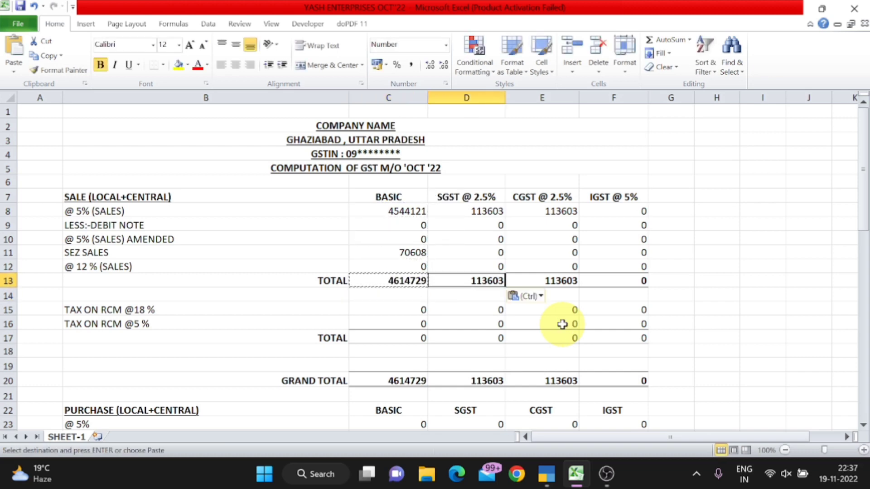
{"action": "key", "text": "shift+Right"}
{"action": "key", "text": "ctrl"}
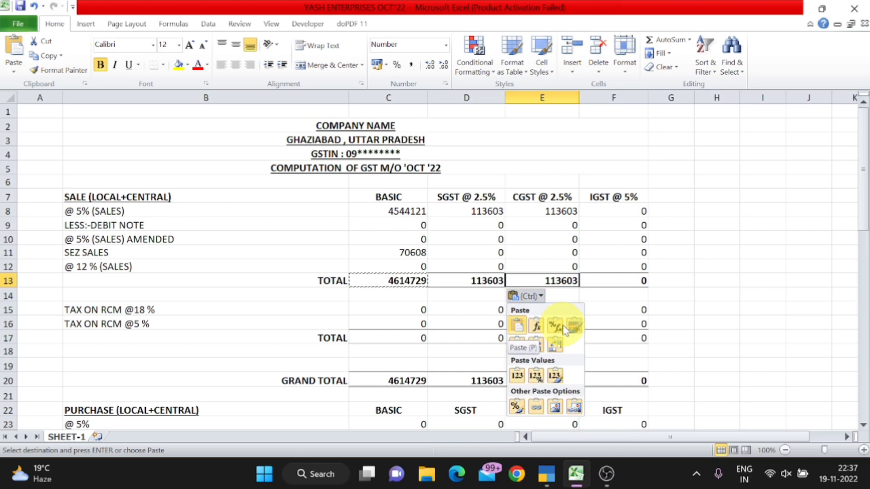
{"action": "left_click", "coordinate": [562, 326]}
{"action": "left_click", "coordinate": [547, 298]}
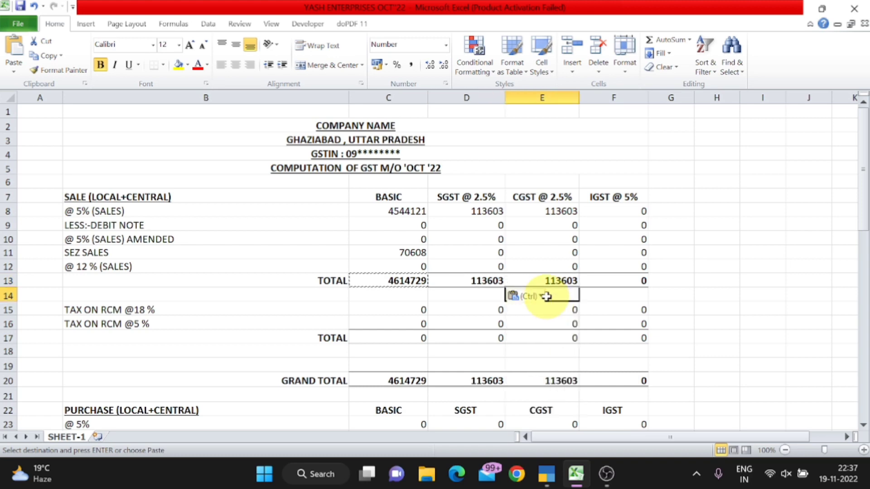
Step: Switch to TallyPrime, return to the Profit & Loss A/c and select INWARD SUPPLY@5% under Purchase Accounts
{"action": "key", "text": "alt+Tab"}
{"action": "key", "text": "Escape"}
{"action": "key", "text": "Escape"}
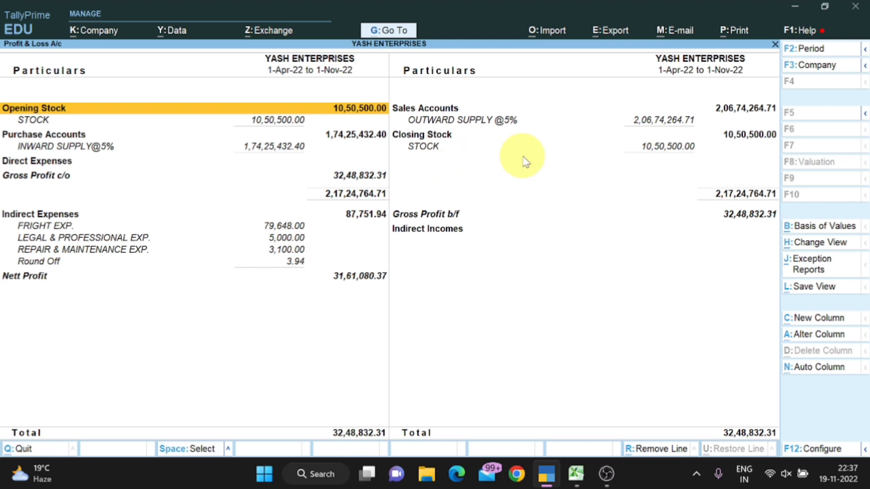
{"action": "left_click", "coordinate": [518, 120]}
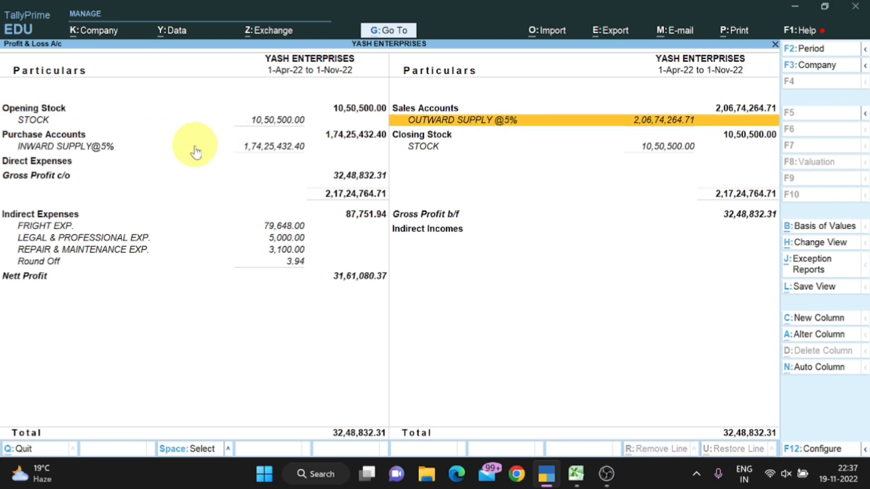
{"action": "left_click", "coordinate": [173, 162]}
{"action": "left_click", "coordinate": [172, 149]}
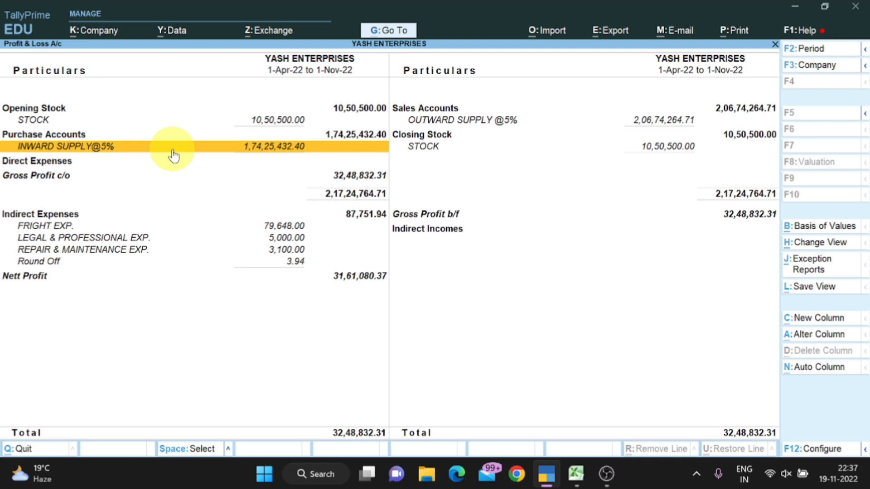
Step: Switch to Excel, clear the copy selection and select the BASIC amount for @ 5% in the purchase section
{"action": "key", "text": "alt+Tab"}
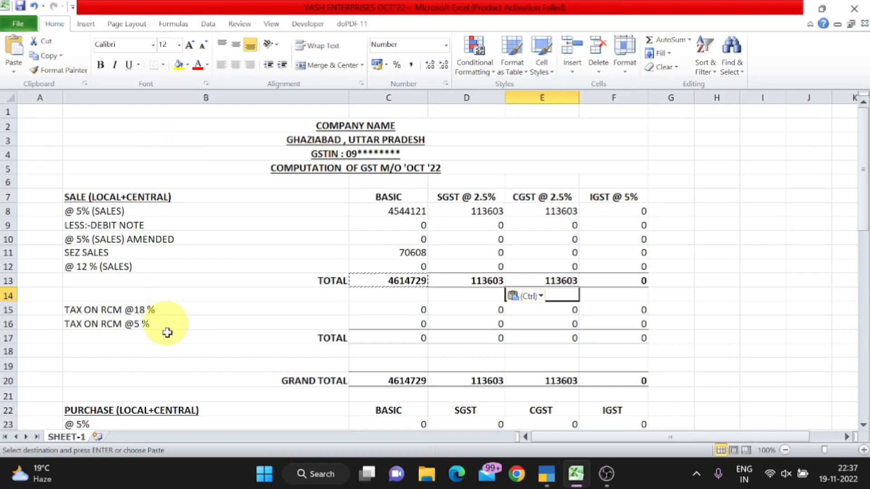
{"action": "key", "text": "Escape"}
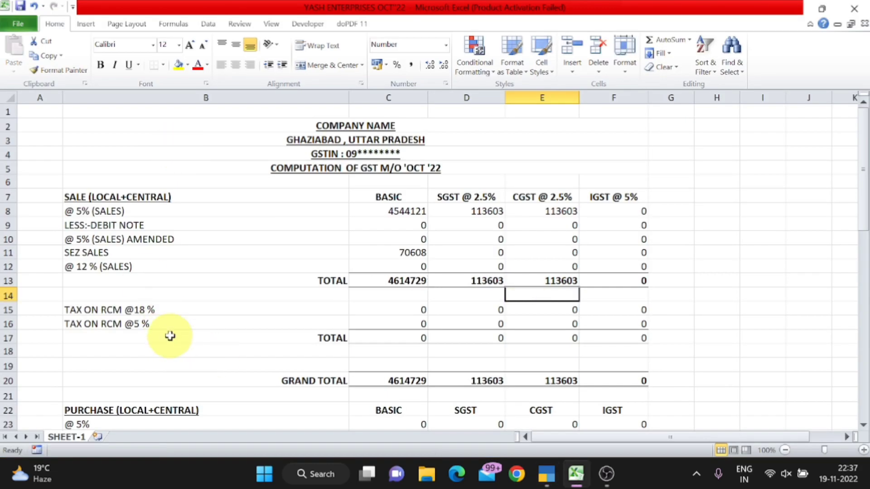
{"action": "scroll", "coordinate": [169, 336], "scroll_direction": "down", "scroll_amount": 1}
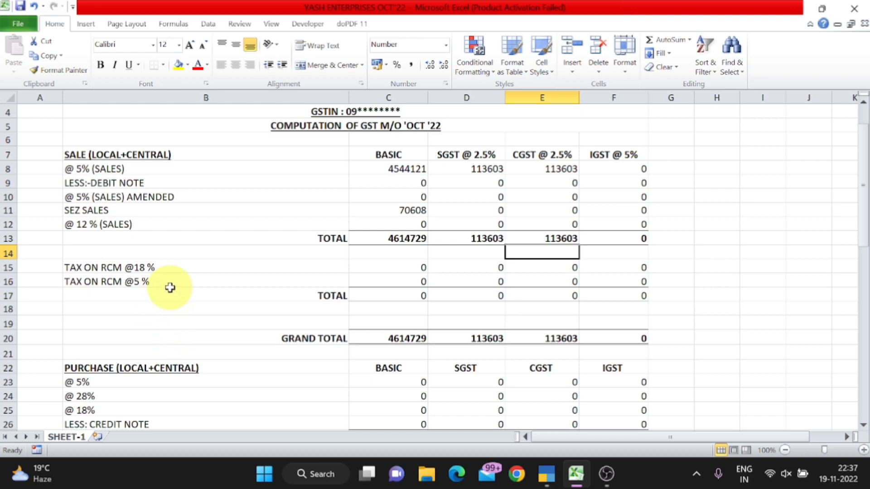
{"action": "scroll", "coordinate": [169, 287], "scroll_direction": "down", "scroll_amount": 1}
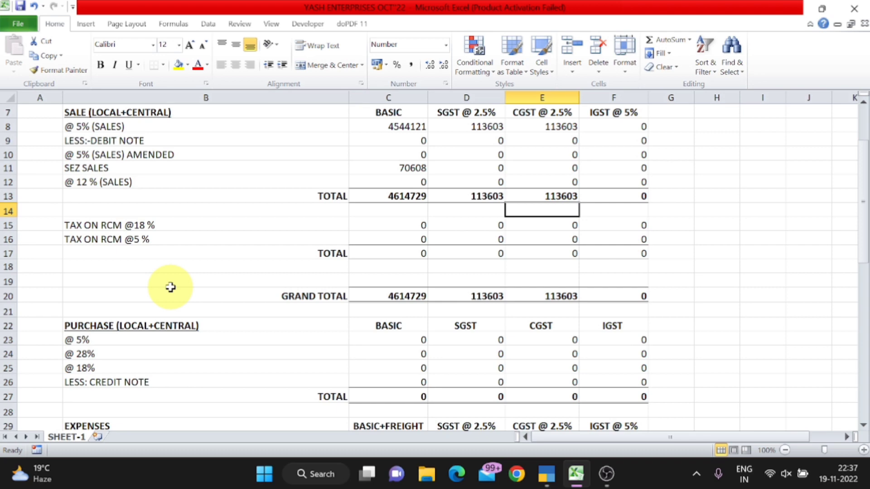
{"action": "scroll", "coordinate": [170, 287], "scroll_direction": "down", "scroll_amount": 1}
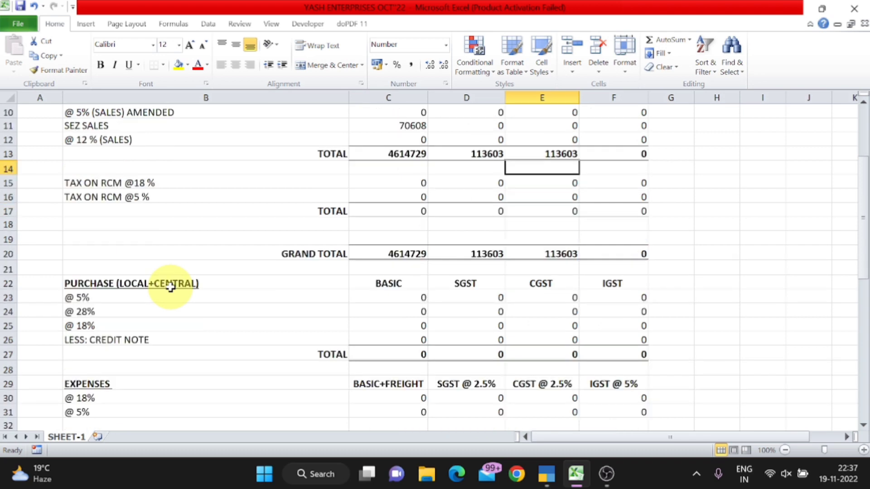
{"action": "left_click", "coordinate": [121, 294]}
{"action": "left_click", "coordinate": [389, 299]}
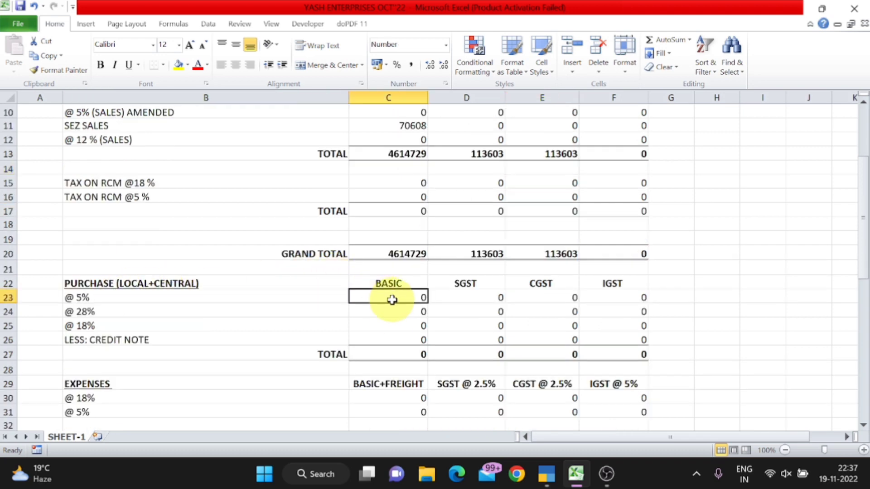
Step: Switch to TallyPrime and open the October vouchers of the INWARD SUPPLY@5% ledger
{"action": "key", "text": "alt+Tab"}
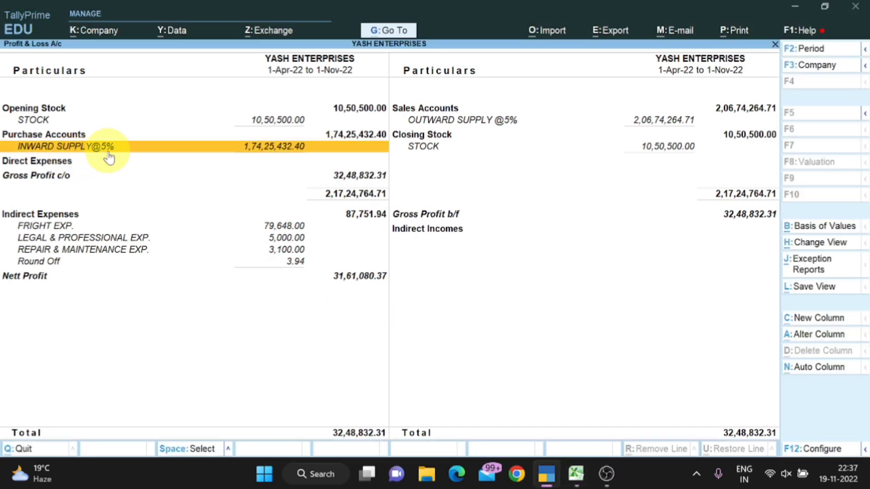
{"action": "left_click", "coordinate": [109, 149]}
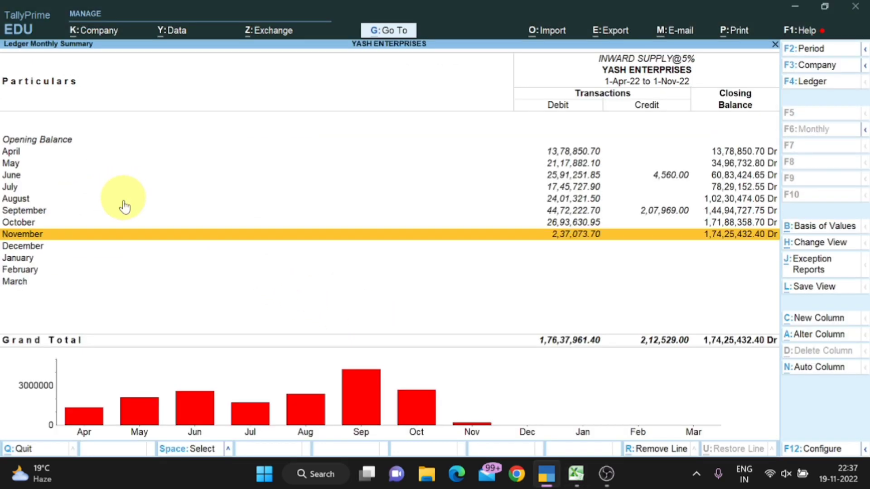
{"action": "left_click", "coordinate": [22, 223]}
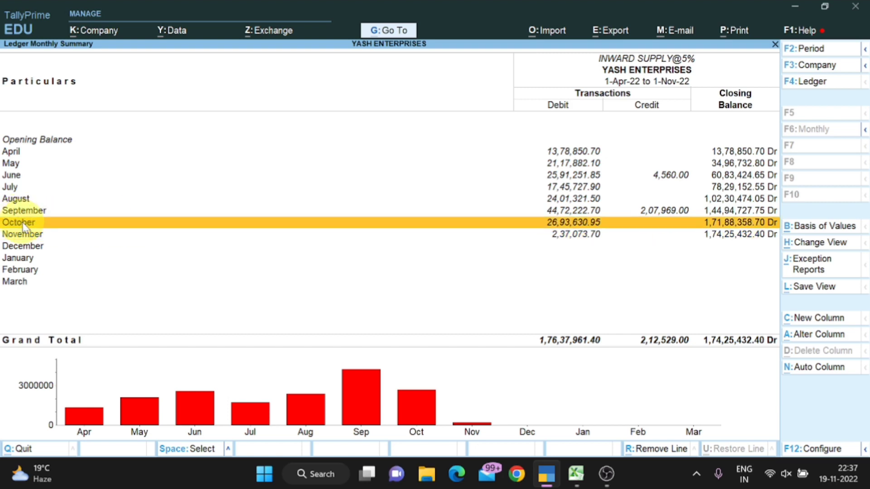
{"action": "left_click", "coordinate": [22, 222]}
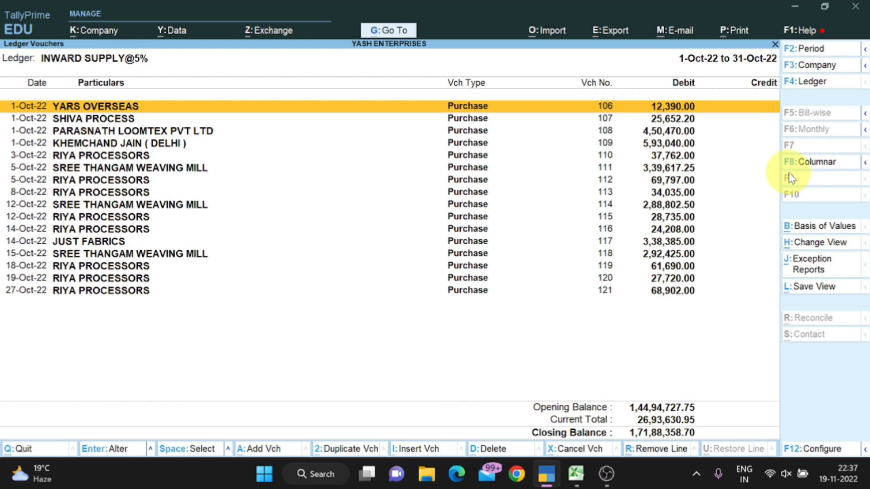
Step: Show the October vouchers as a columnar register without voucher type, keeping the party's tax registration number and voucher narration
{"action": "key", "text": "F8"}
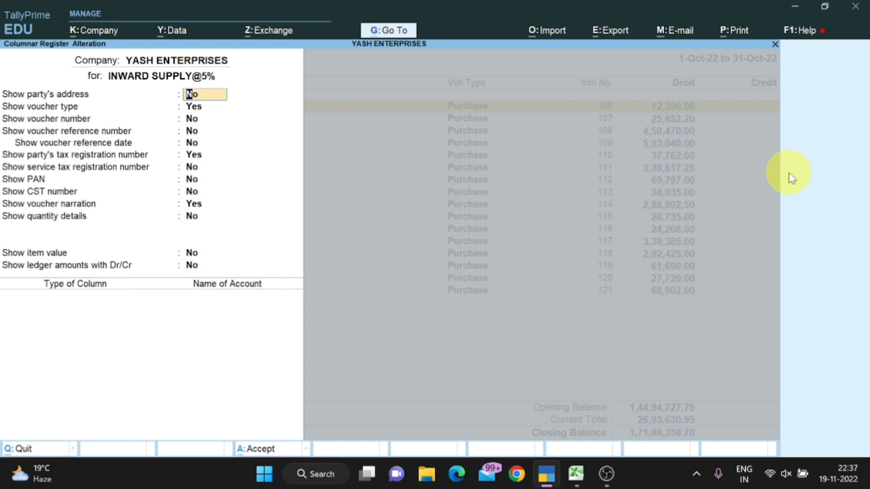
{"action": "key", "text": "Return"}
{"action": "key", "text": "n"}
{"action": "key", "text": "Return"}
{"action": "key", "text": "Return"}
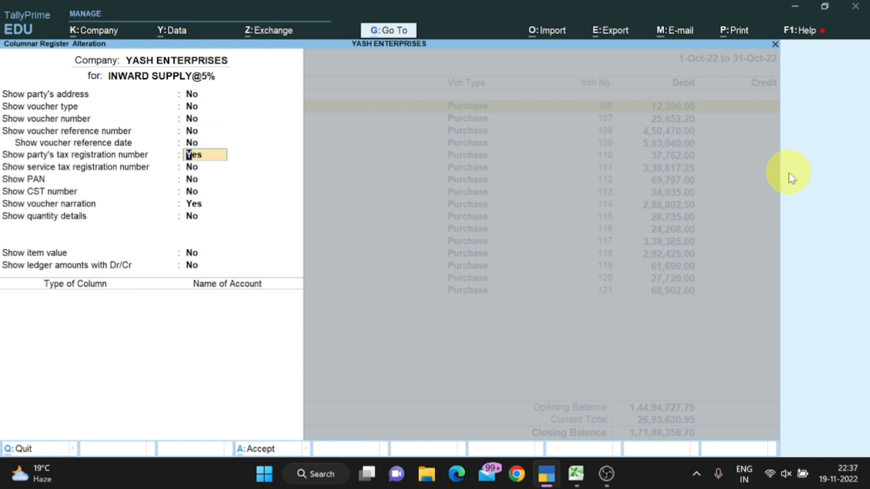
{"action": "key", "text": "Return"}
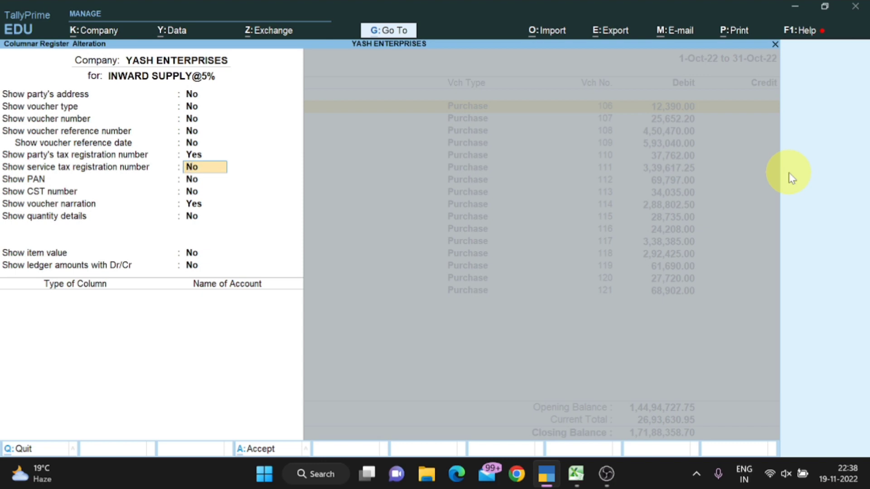
{"action": "key", "text": "Return"}
{"action": "key", "text": "Return"}
{"action": "key", "text": "Return"}
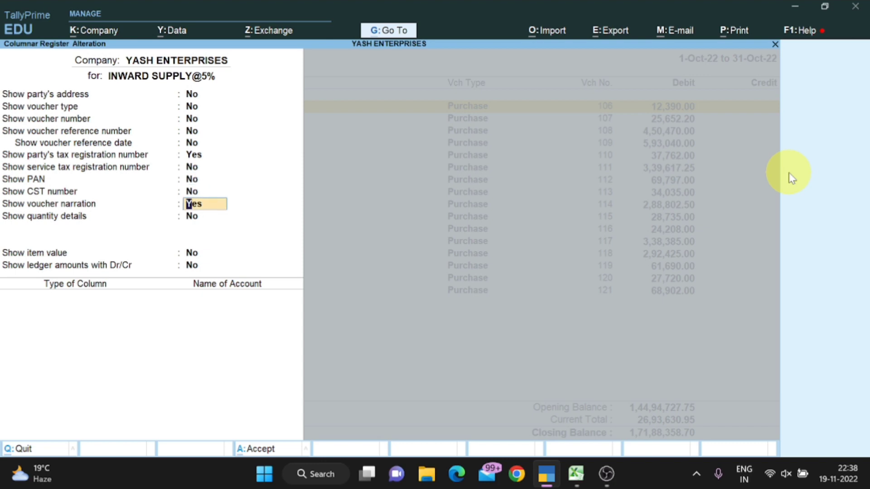
{"action": "key", "text": "Return"}
{"action": "key", "text": "Return"}
{"action": "key", "text": "Return"}
{"action": "key", "text": "Return"}
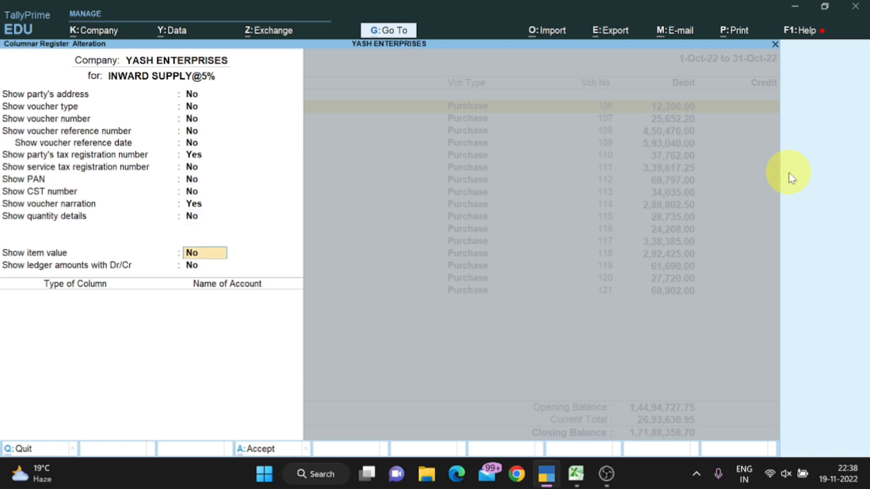
{"action": "key", "text": "Return"}
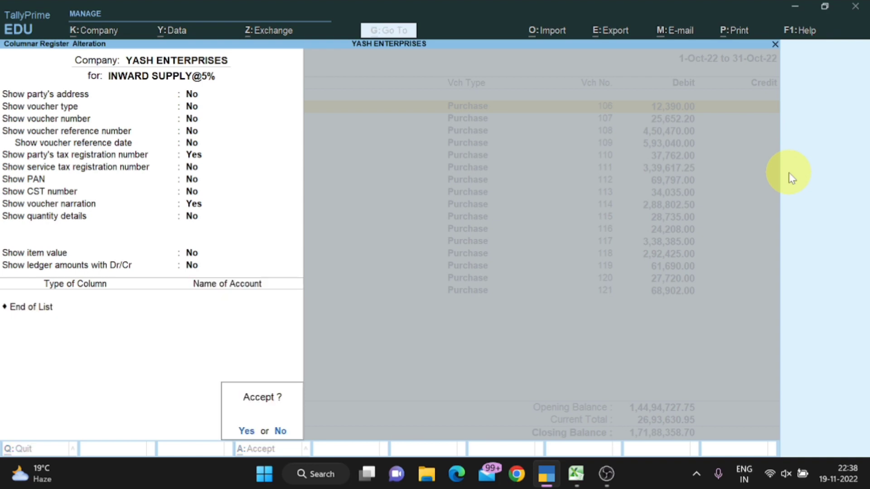
{"action": "key", "text": "Return"}
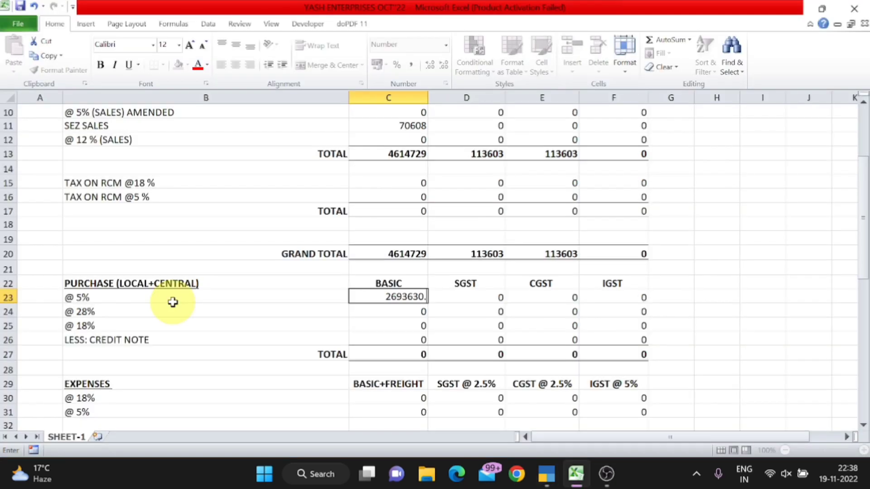
Step: Fill the @ 5% purchase row in Excel from the register's grand totals: BASIC 2693631, SGST and CGST 9462, IGST 115757
{"action": "key", "text": "alt+Tab"}
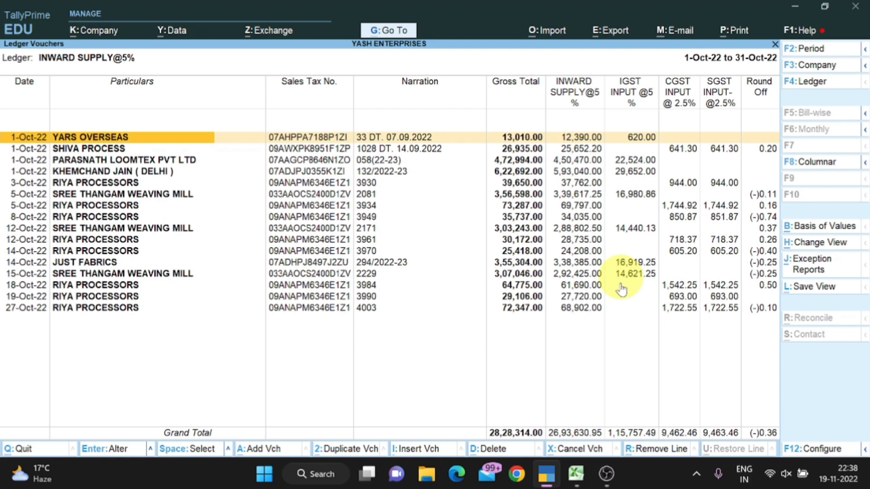
{"action": "key", "text": "alt+Tab"}
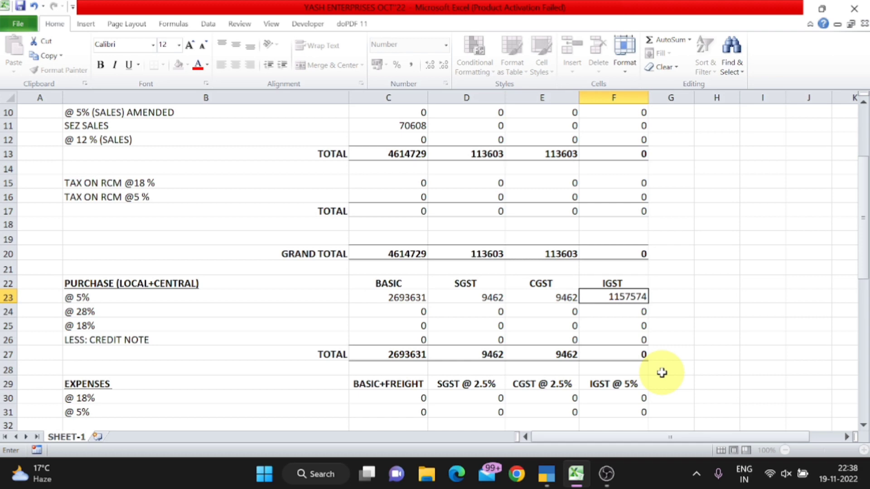
{"action": "type", "text": "1157574"}
{"action": "key", "text": "BackSpace"}
{"action": "key", "text": "Return"}
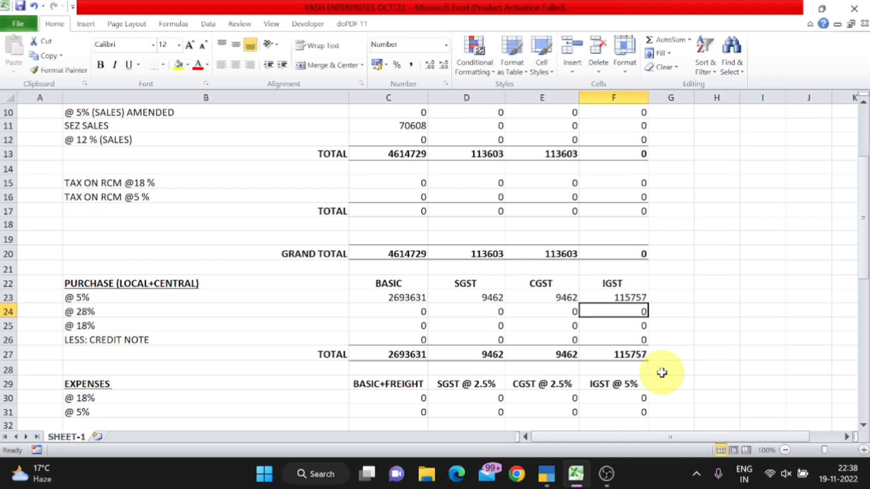
Step: Change the LESS: CREDIT NOTE label in the purchase section to LESS: DEBIT NOTE
{"action": "scroll", "coordinate": [662, 372], "scroll_direction": "down", "scroll_amount": 1}
{"action": "key", "text": "alt+Tab"}
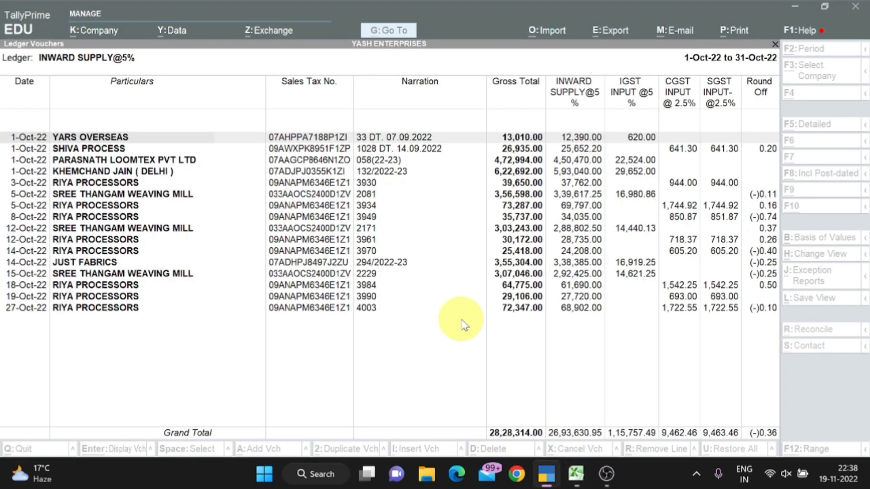
{"action": "key", "text": "alt+Tab"}
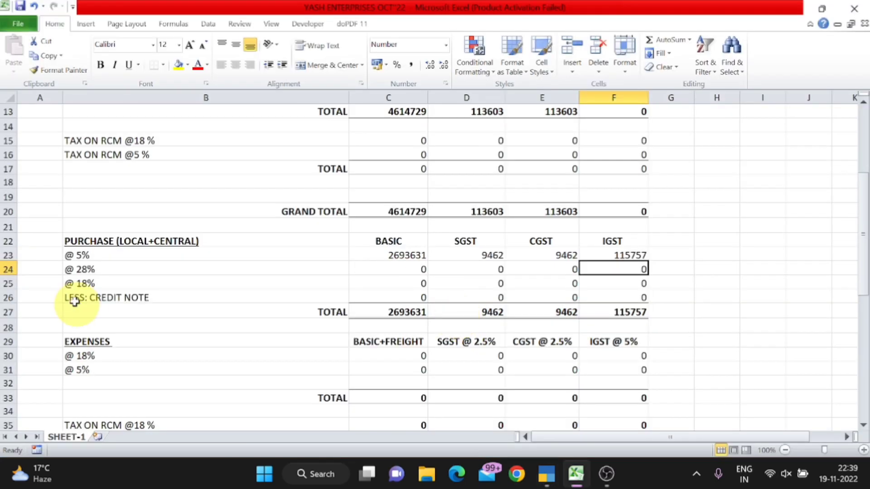
{"action": "double_click", "coordinate": [171, 297]}
{"action": "key", "text": "BackSpace"}
{"action": "key", "text": "BackSpace"}
{"action": "key", "text": "BackSpace"}
{"action": "key", "text": "BackSpace"}
{"action": "key", "text": "BackSpace"}
{"action": "key", "text": "BackSpace"}
{"action": "key", "text": "BackSpace"}
{"action": "key", "text": "BackSpace"}
{"action": "key", "text": "BackSpace"}
{"action": "key", "text": "BackSpace"}
{"action": "key", "text": "BackSpace"}
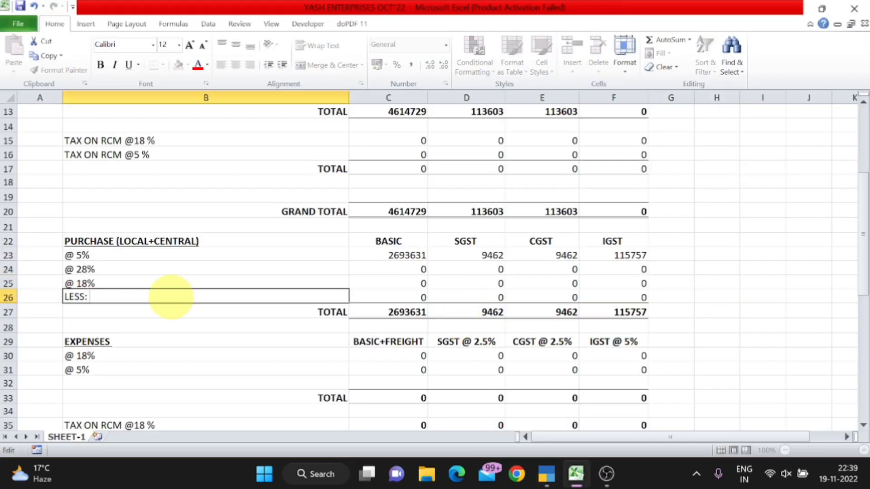
{"action": "type", "text": "DEBI NOTE"}
{"action": "key", "text": "Left"}
{"action": "key", "text": "Left"}
{"action": "key", "text": "Left"}
{"action": "key", "text": "Left"}
{"action": "key", "text": "Left"}
{"action": "type", "text": "T"}
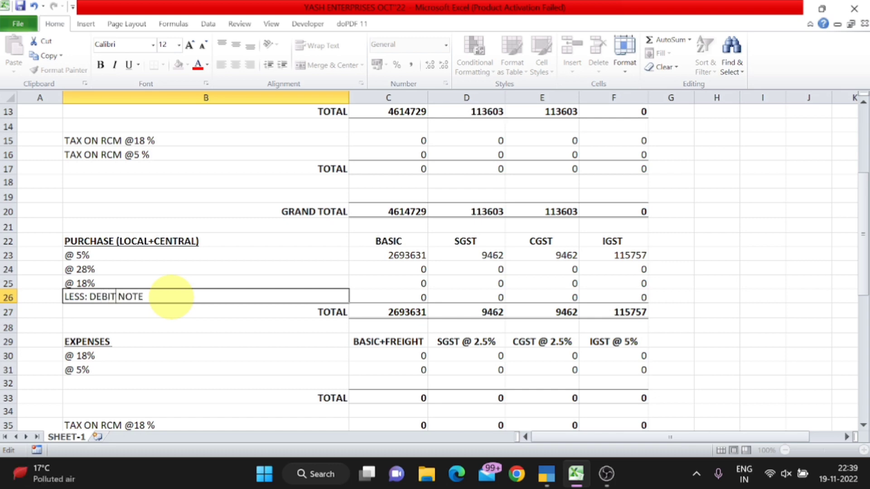
{"action": "key", "text": "Tab"}
{"action": "key", "text": "Tab"}
Step: Switch to TallyPrime and go back from the INWARD SUPPLY@5% register to the Profit & Loss account
{"action": "key", "text": "alt+Tab"}
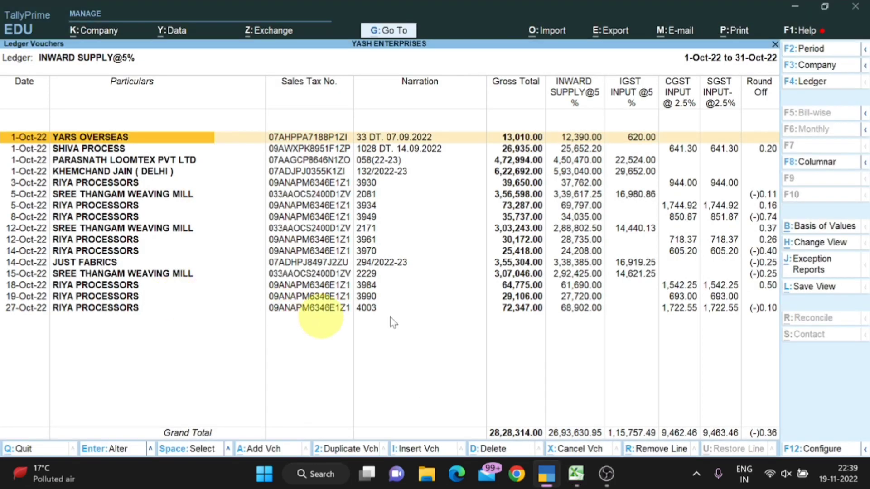
{"action": "key", "text": "Escape"}
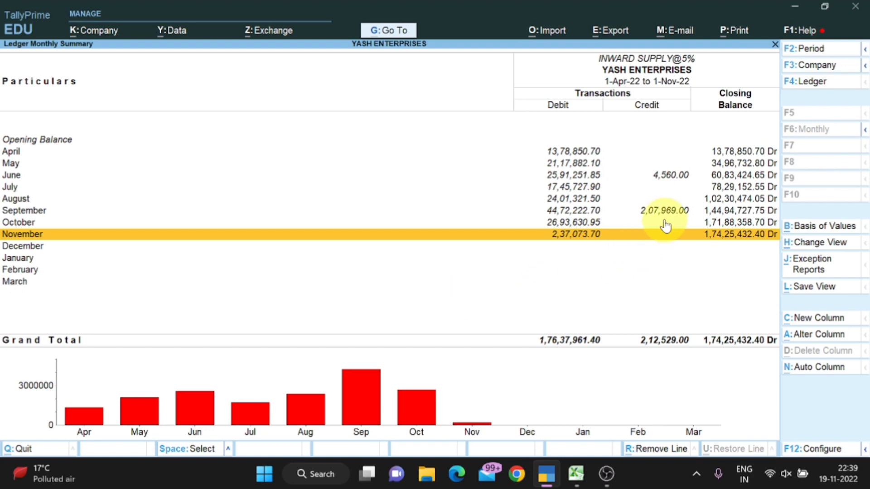
{"action": "key", "text": "Escape"}
{"action": "key", "text": "Escape"}
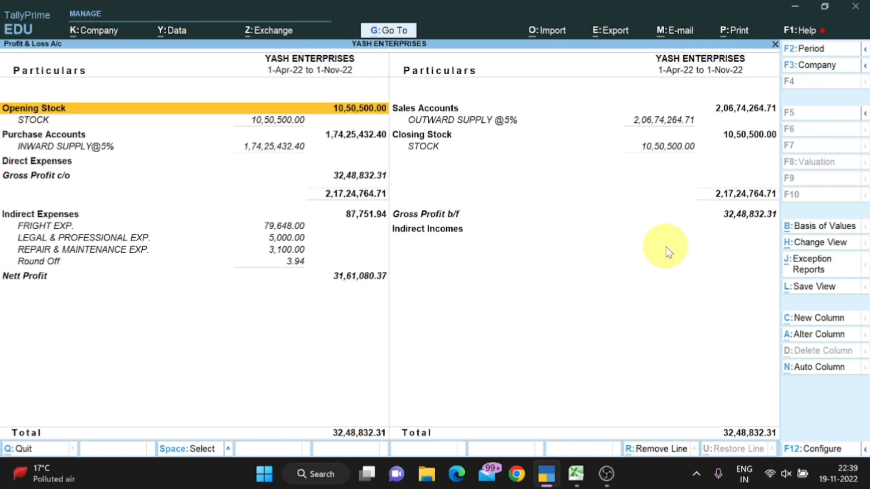
{"action": "key", "text": "alt+Tab"}
{"action": "key", "text": "alt+Tab"}
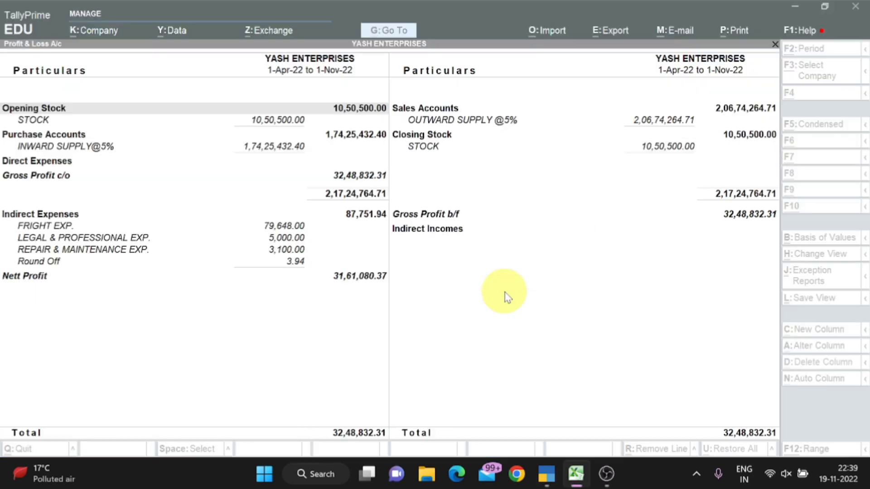
Step: Open the October vouchers of the FRIGHT EXP. ledger under Indirect Expenses
{"action": "left_click", "coordinate": [103, 230]}
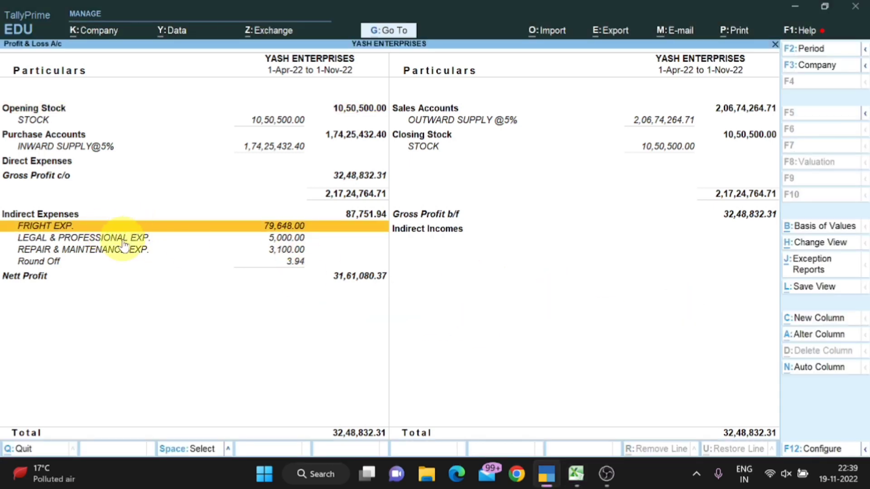
{"action": "left_click", "coordinate": [88, 227]}
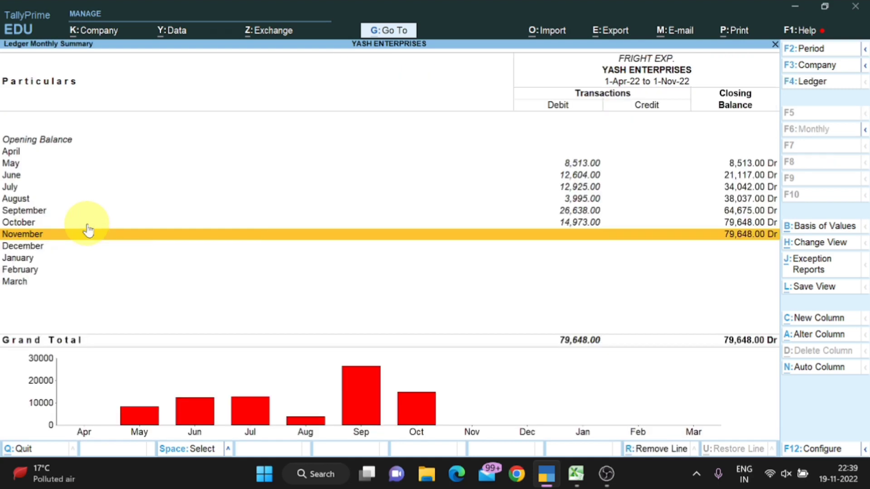
{"action": "double_click", "coordinate": [87, 226]}
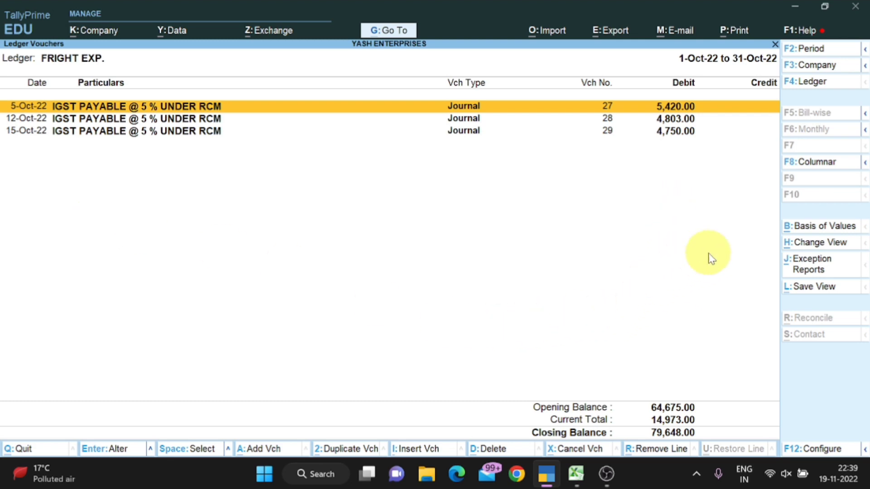
Step: Show the freight vouchers as a columnar register without voucher type, keeping the party's tax registration number and voucher narration
{"action": "left_click", "coordinate": [813, 162]}
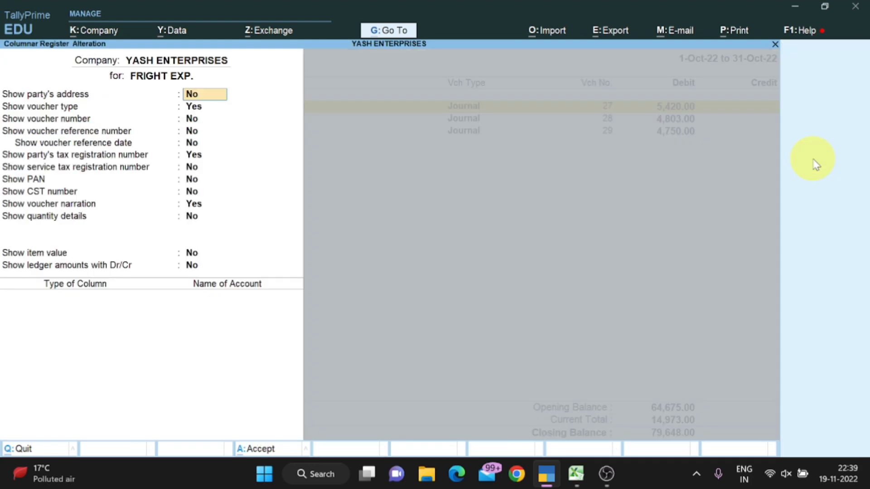
{"action": "type", "text": "N"}
{"action": "key", "text": "Return"}
{"action": "type", "text": "N"}
{"action": "key", "text": "Return"}
{"action": "key", "text": "Return"}
{"action": "key", "text": "Return"}
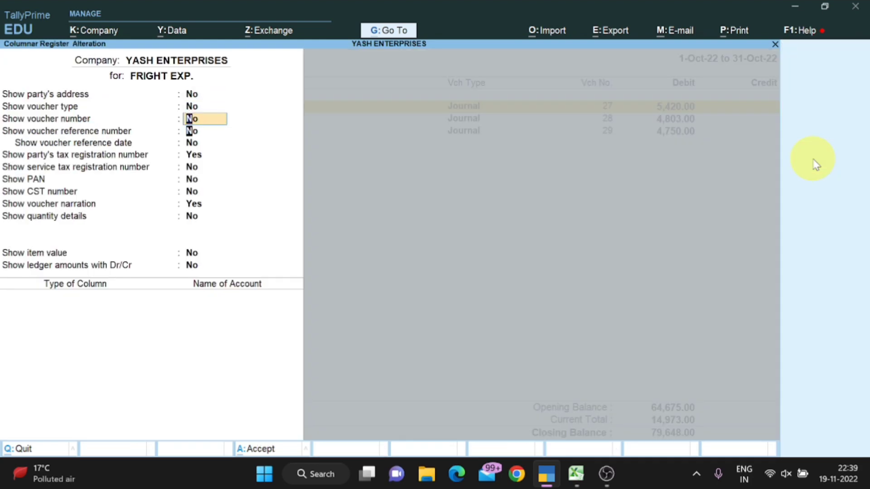
{"action": "key", "text": "Return"}
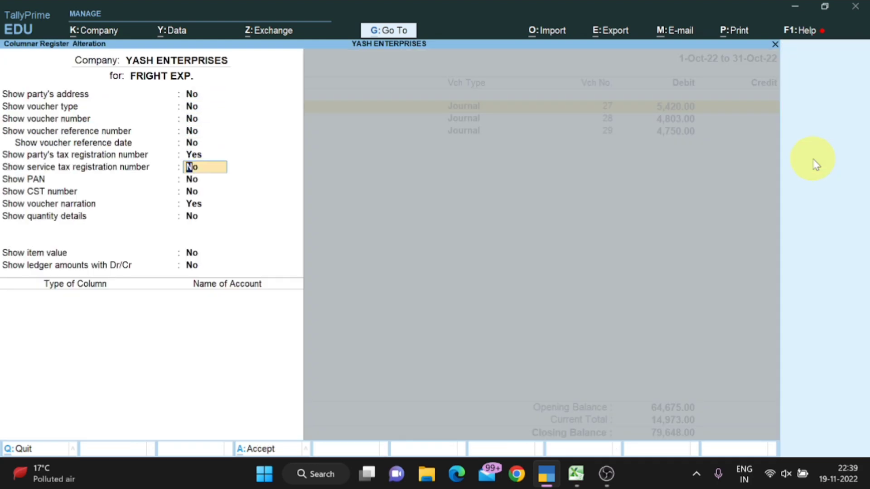
{"action": "key", "text": "Return"}
{"action": "key", "text": "Return"}
{"action": "key", "text": "Return"}
{"action": "key", "text": "Return"}
{"action": "key", "text": "Return"}
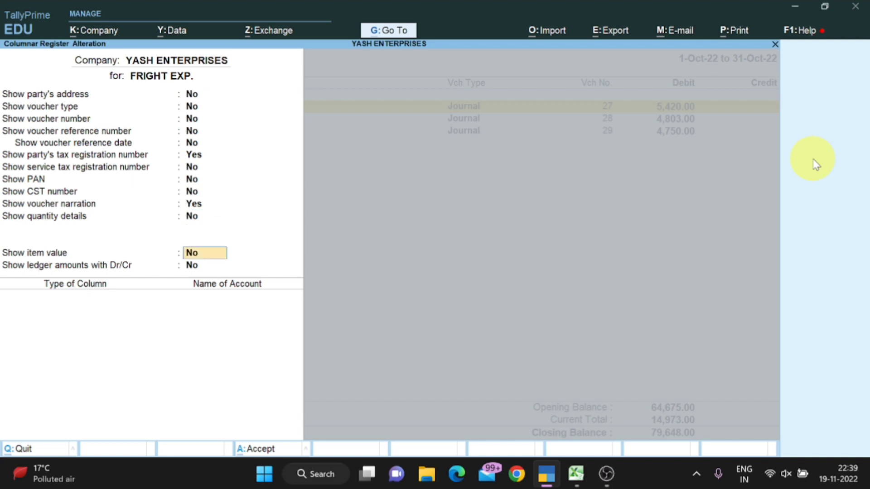
{"action": "key", "text": "ctrl+a"}
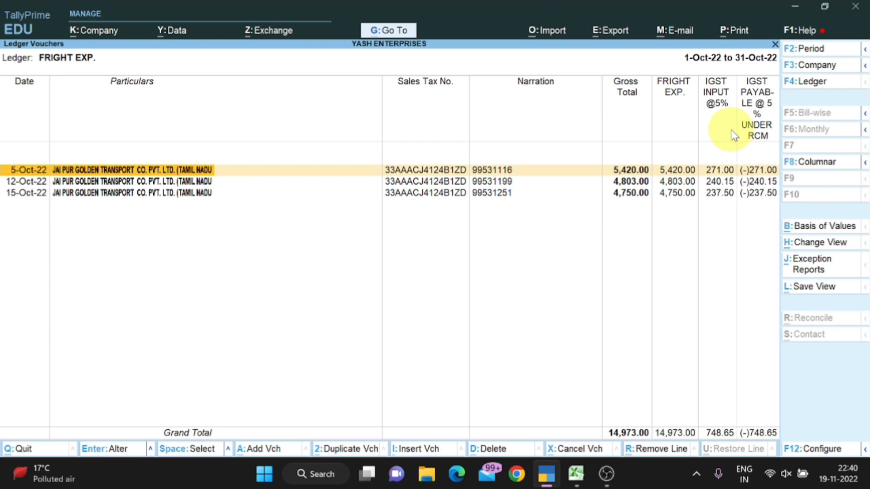
Step: Switch to Excel and set the BASIC amount of TAX ON RCM @5 % in the sale section to the register's freight total, 14973
{"action": "key", "text": "alt+Tab"}
{"action": "scroll", "coordinate": [516, 334], "scroll_direction": "up", "scroll_amount": 2}
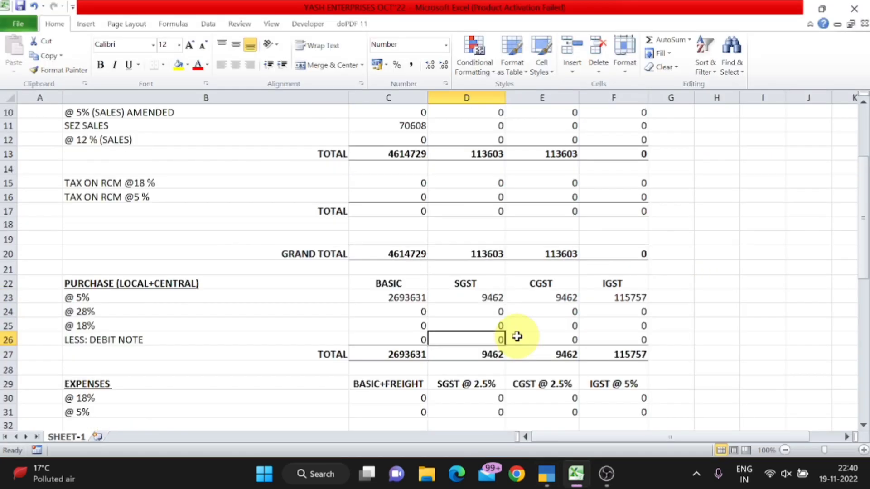
{"action": "scroll", "coordinate": [305, 269], "scroll_direction": "up", "scroll_amount": 2}
{"action": "left_click", "coordinate": [136, 284]}
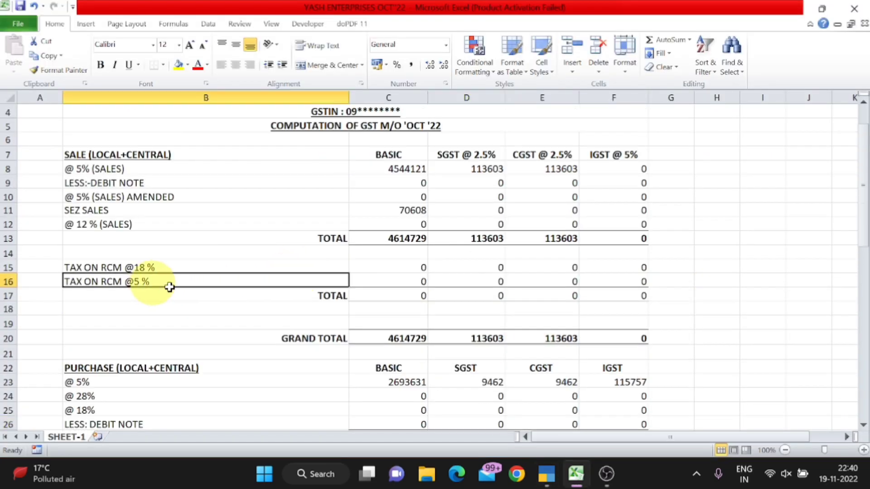
{"action": "key", "text": "Right"}
{"action": "key", "text": "alt+Tab"}
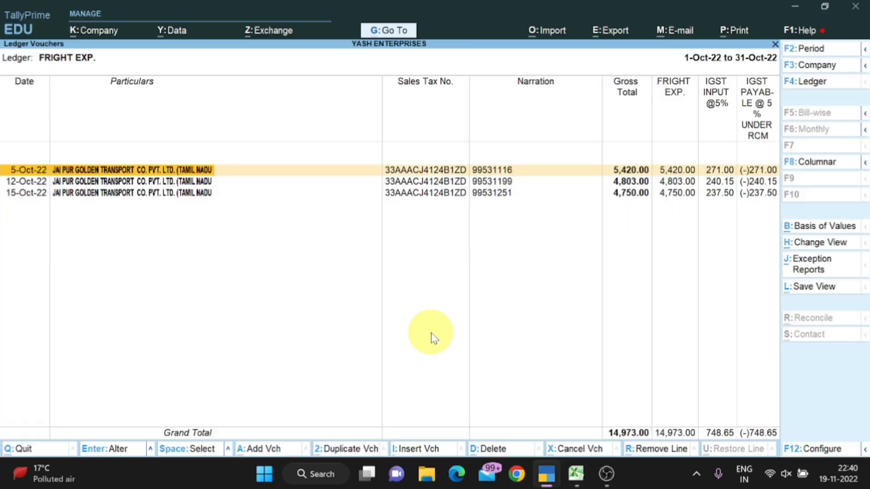
{"action": "key", "text": "alt+Tab"}
{"action": "type", "text": "14973"}
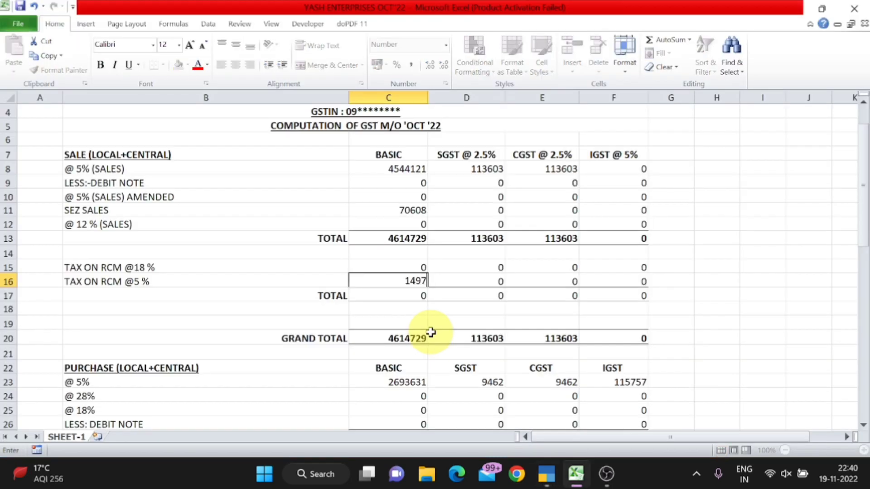
{"action": "key", "text": "Return"}
Step: Set the IGST of the sale section's TAX ON RCM @5 % row to 748.65, taken from the register's IGST payable under RCM
{"action": "key", "text": "Up"}
{"action": "key", "text": "Right"}
{"action": "key", "text": "Right"}
{"action": "key", "text": "Right"}
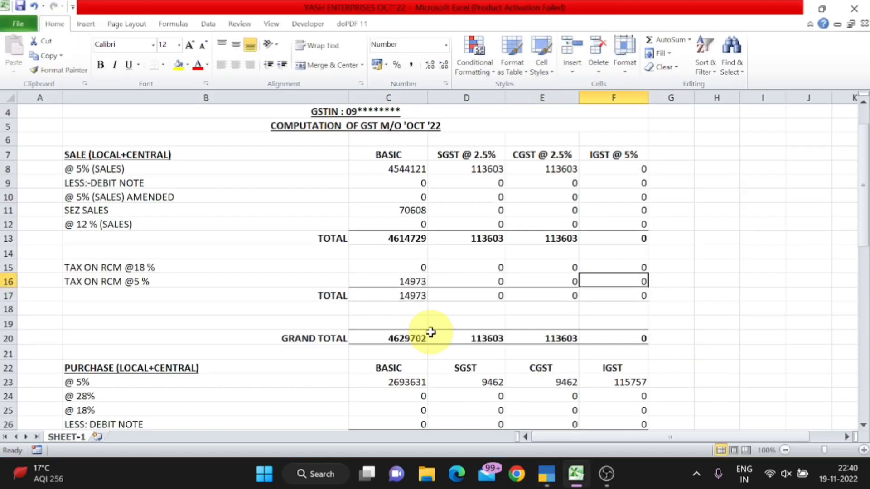
{"action": "key", "text": "alt+Tab"}
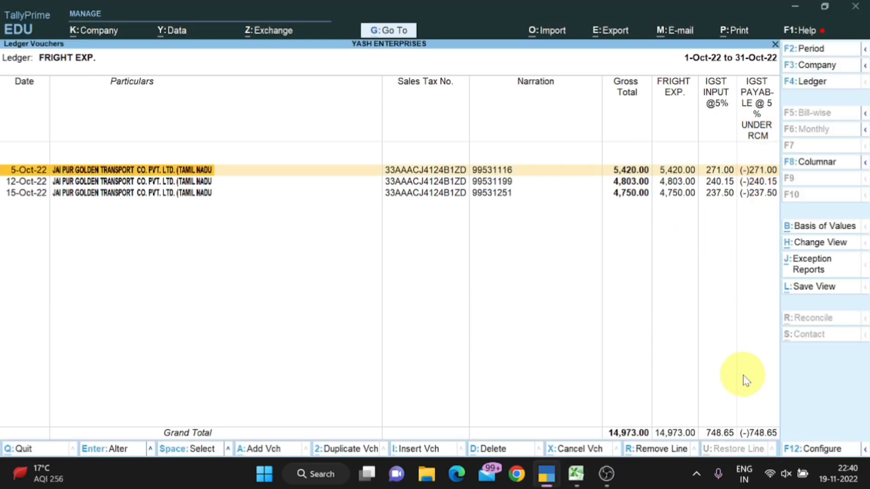
{"action": "key", "text": "alt+Tab"}
{"action": "type", "text": "748."}
{"action": "key", "text": "alt+Tab"}
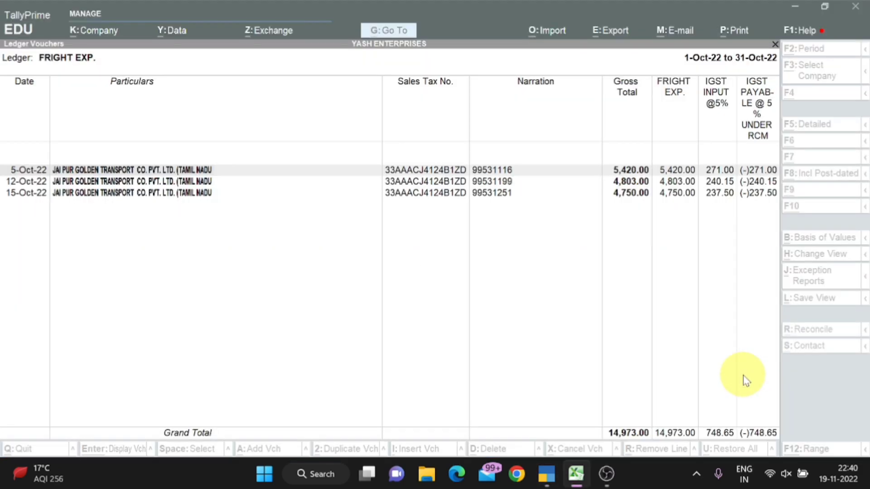
{"action": "key", "text": "alt+Tab"}
{"action": "type", "text": "65"}
{"action": "key", "text": "Return"}
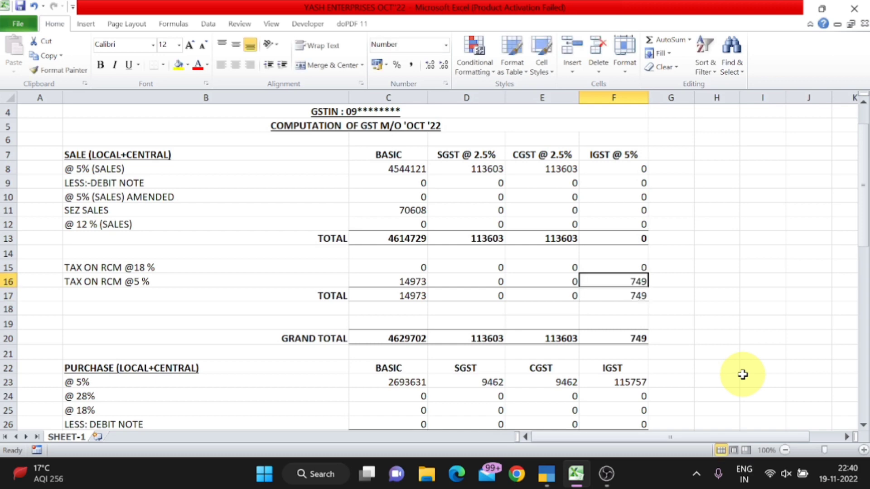
Step: Review the sale, purchase and expenses sections of the computation sheet, checking the amounts in the sale section's TAX ON RCM @5 % row
{"action": "key", "text": "Down"}
{"action": "key", "text": "Down"}
{"action": "scroll", "coordinate": [664, 336], "scroll_direction": "down", "scroll_amount": 3}
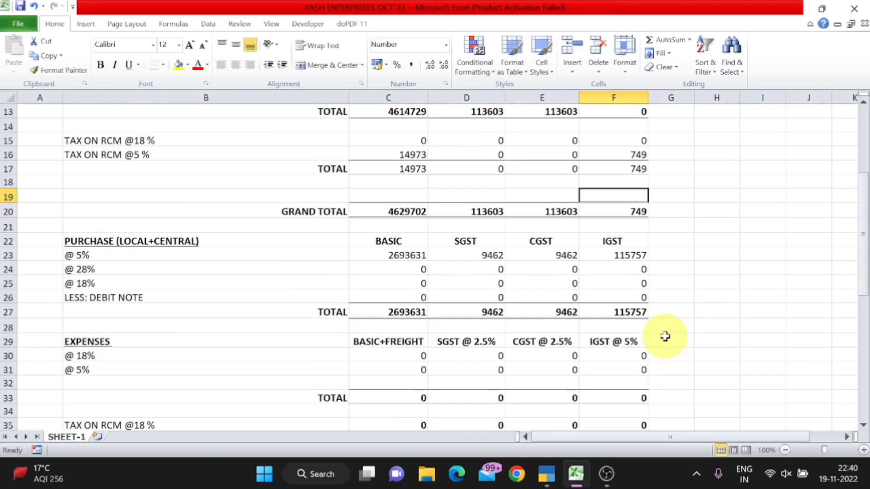
{"action": "scroll", "coordinate": [664, 336], "scroll_direction": "down", "scroll_amount": 1}
{"action": "left_click", "coordinate": [421, 327]}
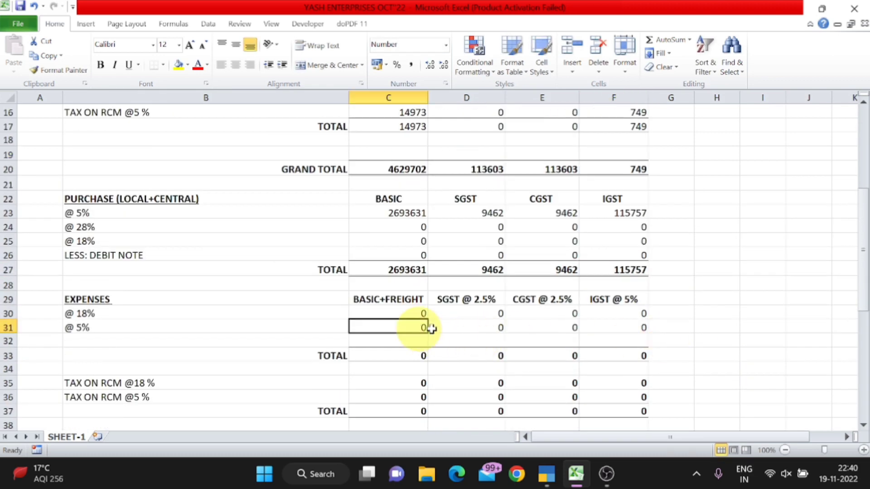
{"action": "scroll", "coordinate": [548, 329], "scroll_direction": "up", "scroll_amount": 2}
{"action": "scroll", "coordinate": [549, 329], "scroll_direction": "up", "scroll_amount": 2}
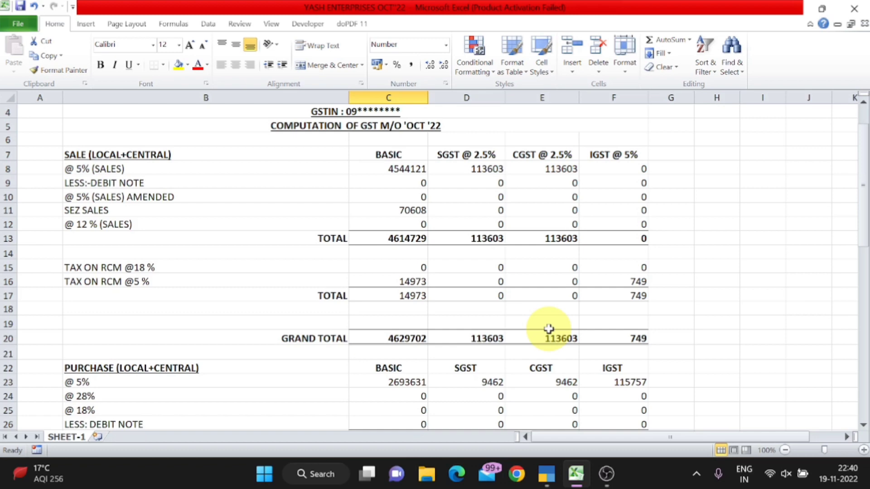
{"action": "scroll", "coordinate": [549, 331], "scroll_direction": "down", "scroll_amount": 3}
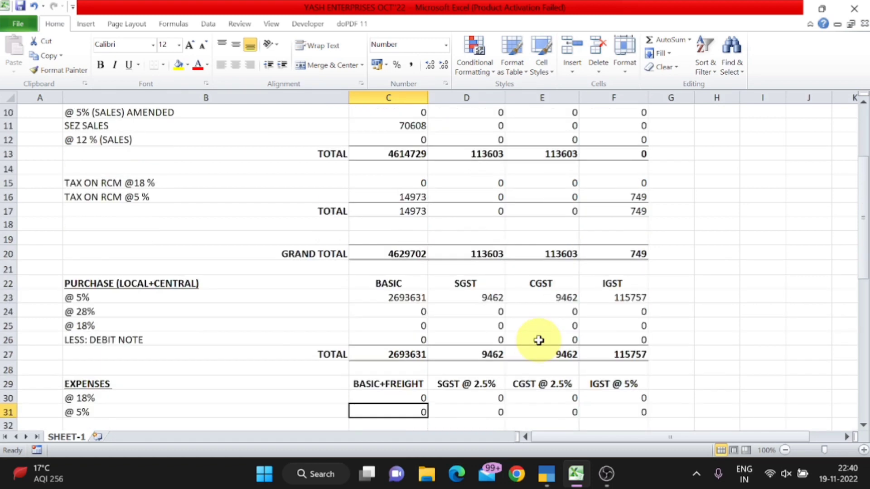
{"action": "scroll", "coordinate": [539, 340], "scroll_direction": "up", "scroll_amount": 4}
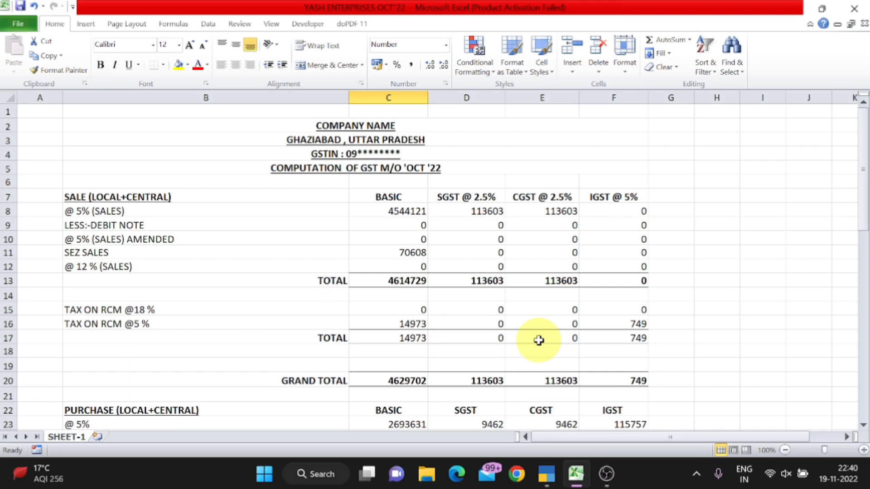
{"action": "left_click", "coordinate": [414, 323]}
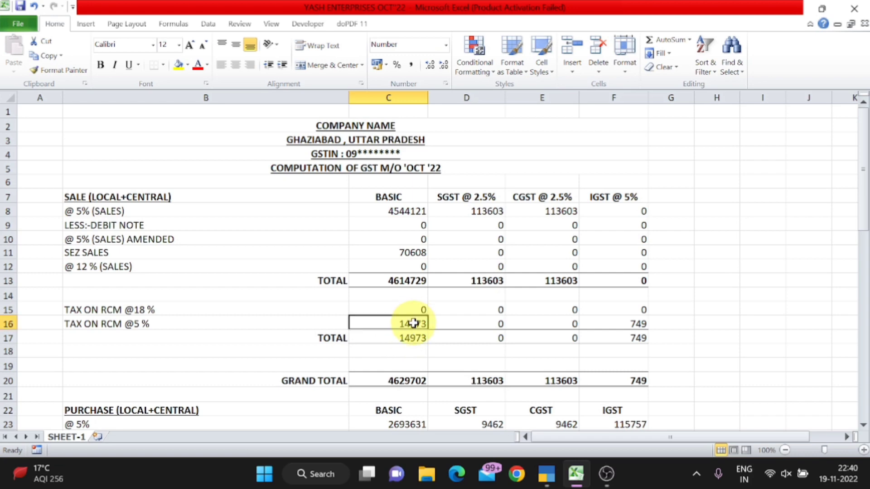
{"action": "left_click", "coordinate": [450, 320]}
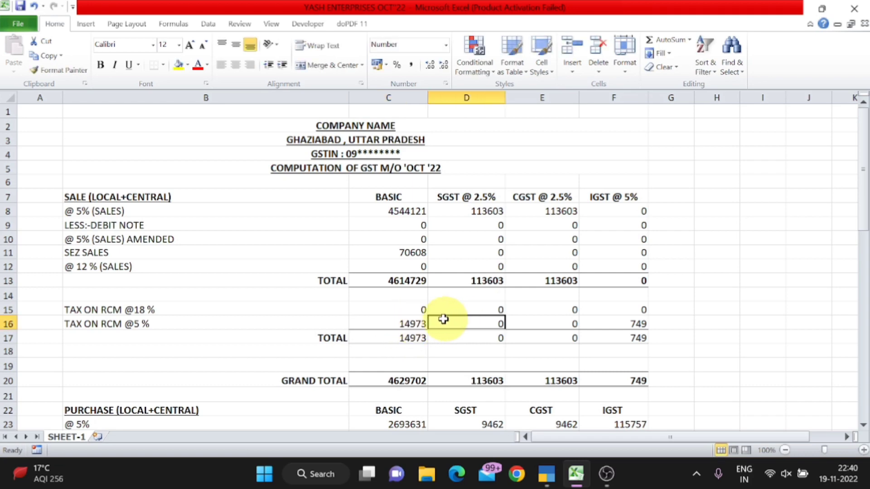
{"action": "left_click", "coordinate": [418, 321]}
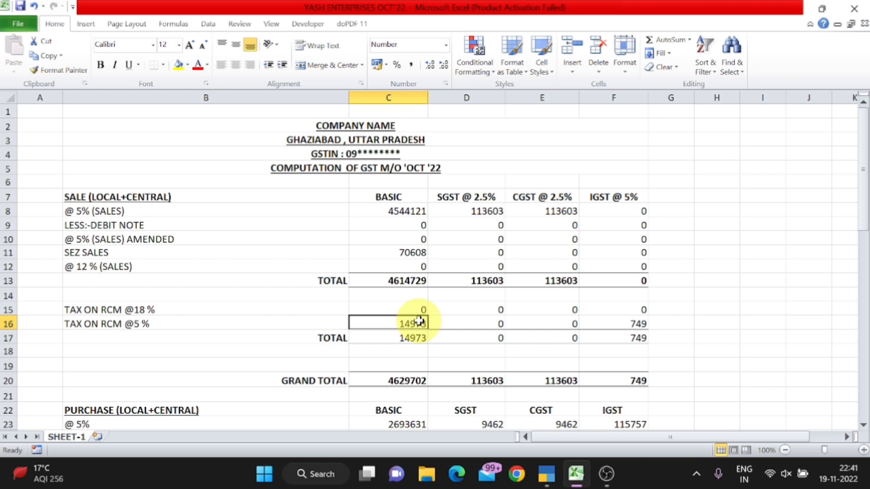
{"action": "scroll", "coordinate": [419, 321], "scroll_direction": "down", "scroll_amount": 5}
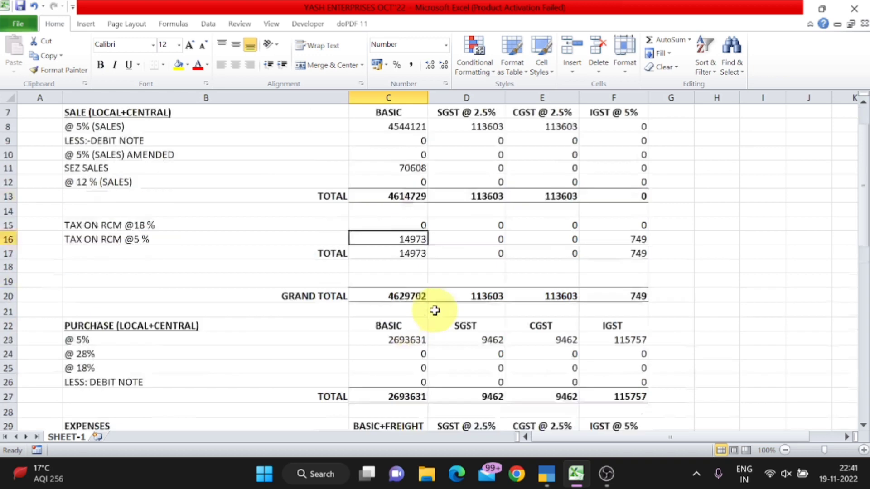
{"action": "scroll", "coordinate": [428, 329], "scroll_direction": "up", "scroll_amount": 1}
{"action": "scroll", "coordinate": [428, 330], "scroll_direction": "up", "scroll_amount": 2}
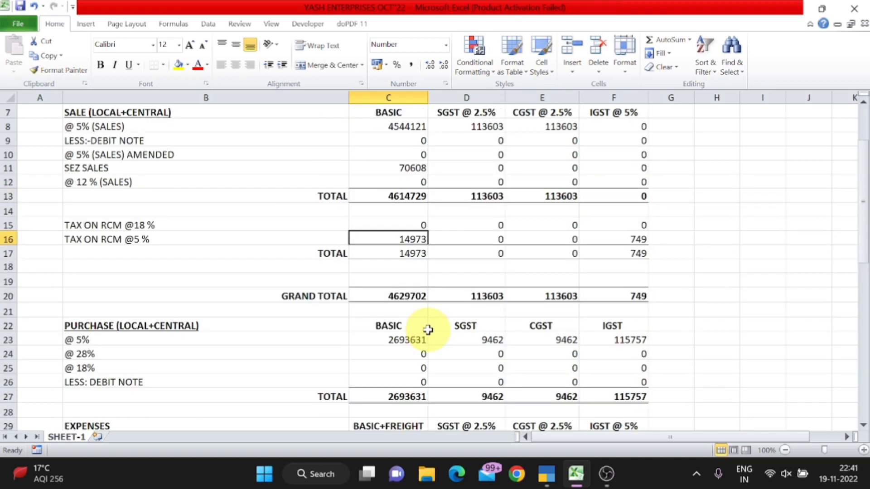
Step: Set the BASIC+FREIGHT amount of TAX ON RCM @5 % in the expenses section to the freight total, 14973
{"action": "scroll", "coordinate": [413, 243], "scroll_direction": "down", "scroll_amount": 5}
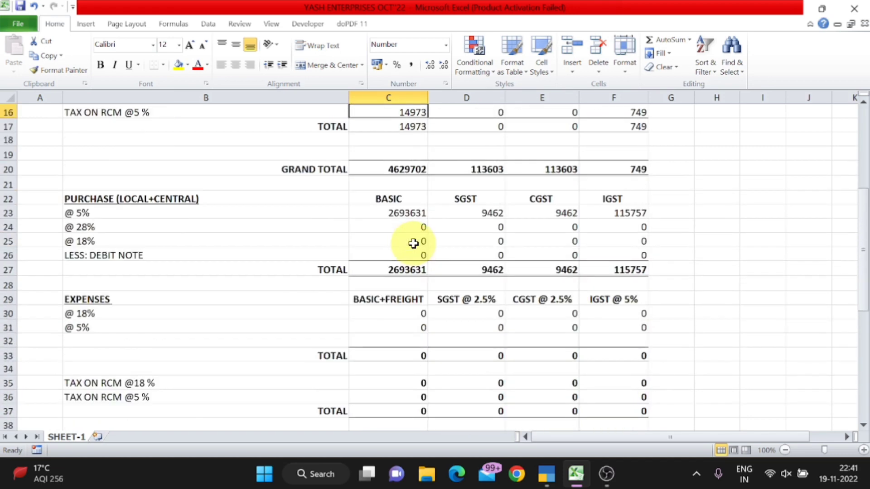
{"action": "left_click", "coordinate": [411, 308]}
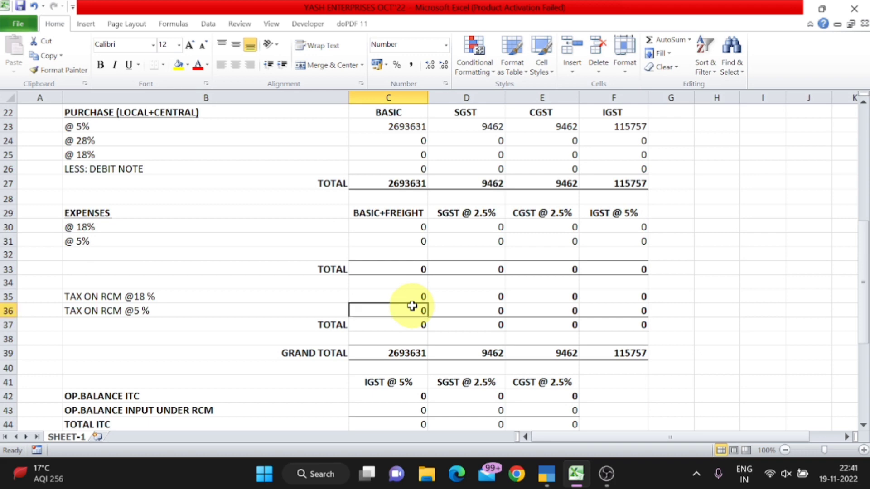
{"action": "key", "text": "alt+Tab"}
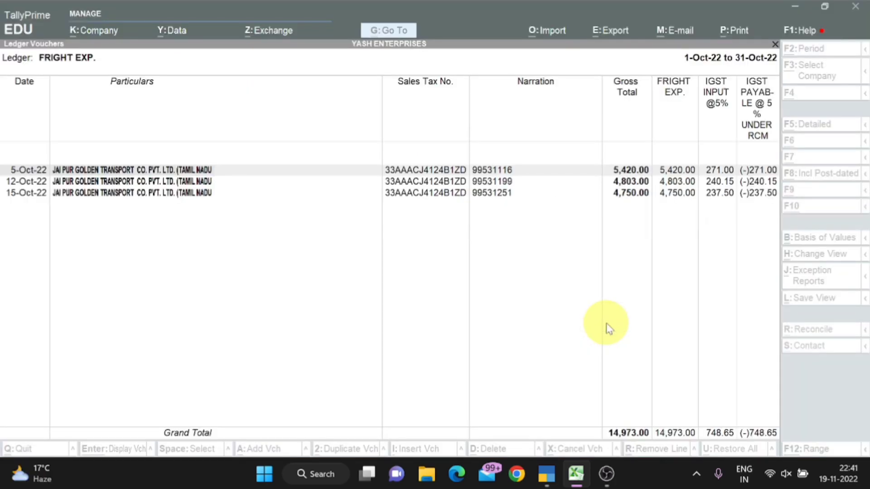
{"action": "key", "text": "alt+Tab"}
{"action": "type", "text": "14973"}
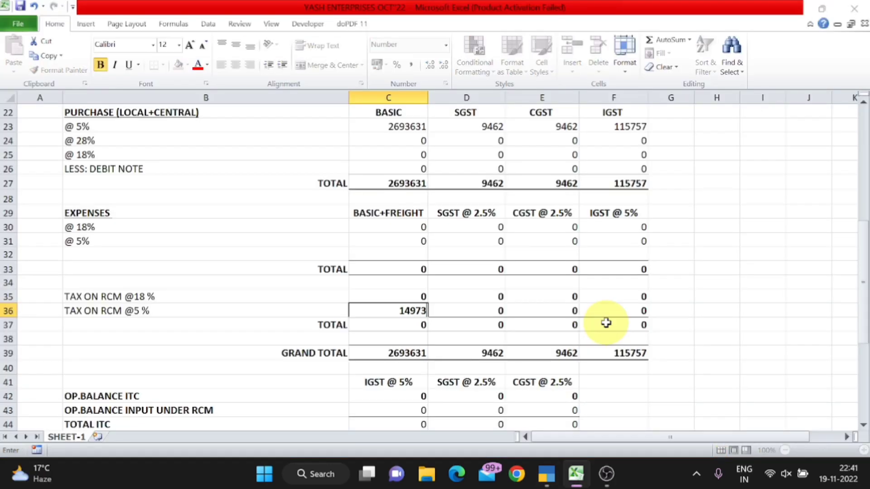
{"action": "key", "text": "alt+Tab"}
{"action": "key", "text": "alt+Tab"}
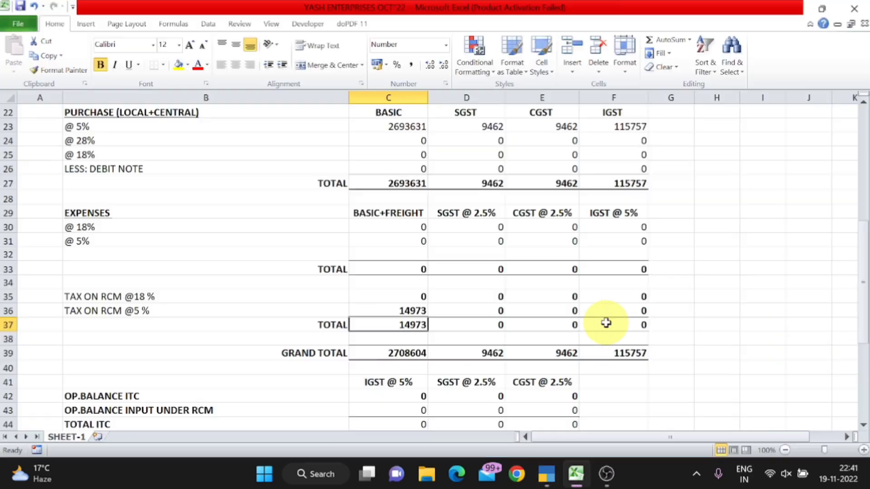
Step: Set the IGST @ 5% amount of TAX ON RCM @5 % in the expenses section to 748.65, from TallyPrime's freight register
{"action": "key", "text": "Up"}
{"action": "key", "text": "Right"}
{"action": "key", "text": "Right"}
{"action": "key", "text": "alt+Tab"}
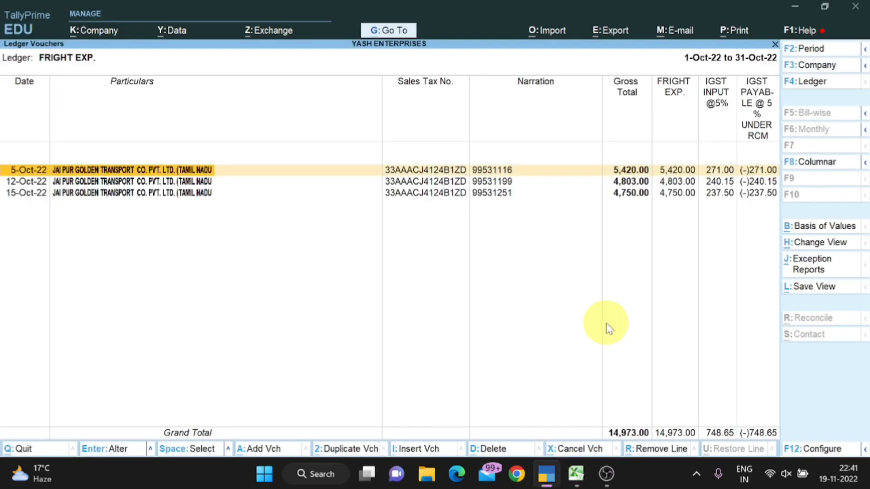
{"action": "key", "text": "alt+Tab"}
{"action": "key", "text": "Right"}
{"action": "type", "text": "748"}
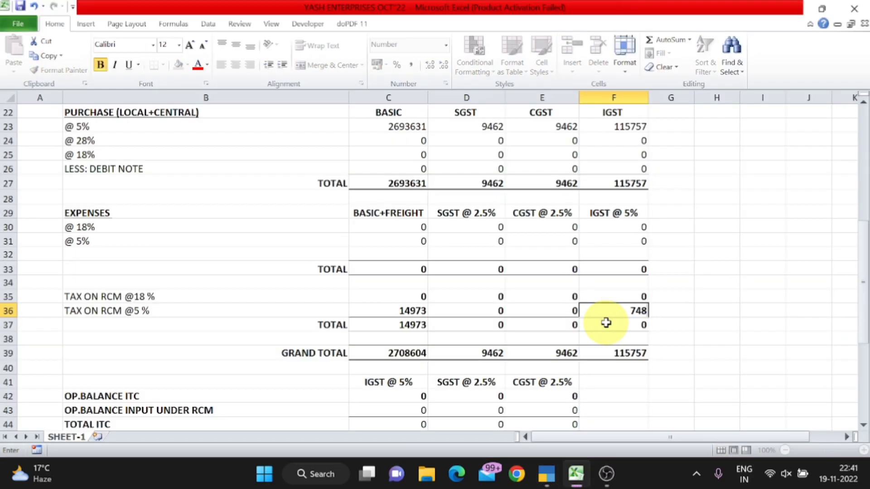
{"action": "key", "text": "Return"}
{"action": "key", "text": "alt+Tab"}
{"action": "key", "text": "alt+Tab"}
{"action": "type", "text": ".65"}
{"action": "key", "text": "Return"}
{"action": "key", "text": "Up"}
{"action": "scroll", "coordinate": [606, 322], "scroll_direction": "down", "scroll_amount": 2}
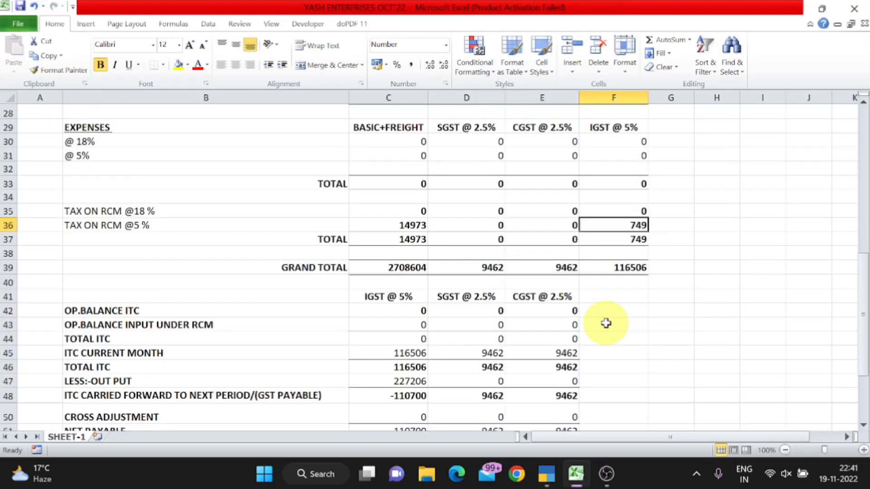
{"action": "scroll", "coordinate": [606, 324], "scroll_direction": "up", "scroll_amount": 2}
Step: Switch to TallyPrime and check the LEGAL & PROFESSIONAL EXP. monthly summary from the Profit & Loss A/c for October transactions
{"action": "key", "text": "alt+Tab"}
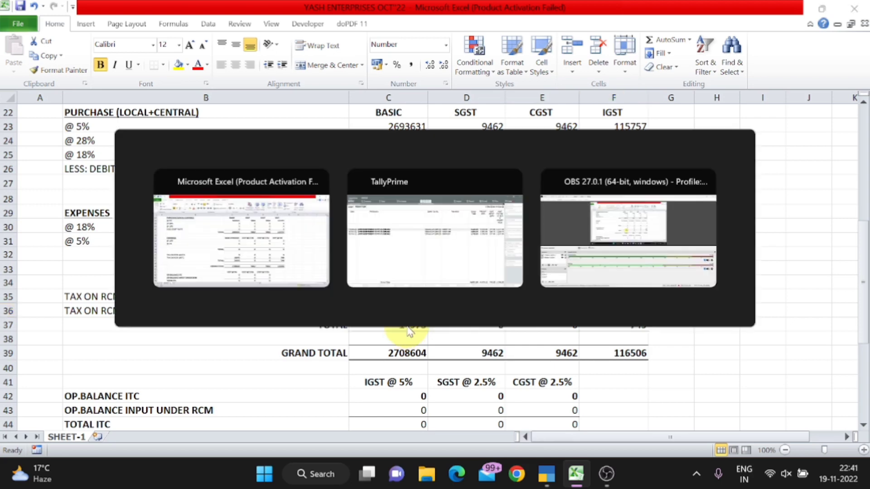
{"action": "key", "text": "Escape"}
{"action": "key", "text": "Escape"}
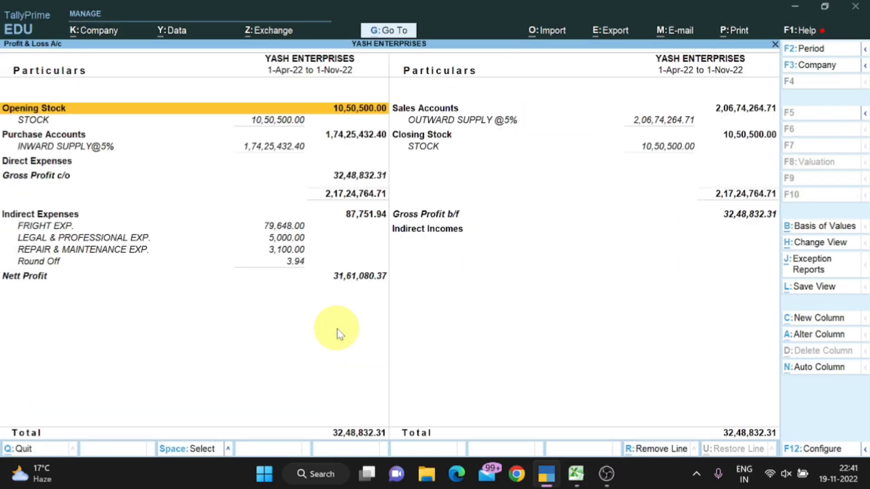
{"action": "key", "text": "Down"}
{"action": "key", "text": "Down"}
{"action": "key", "text": "Down"}
{"action": "key", "text": "Down"}
{"action": "key", "text": "Down"}
{"action": "key", "text": "Down"}
{"action": "key", "text": "Down"}
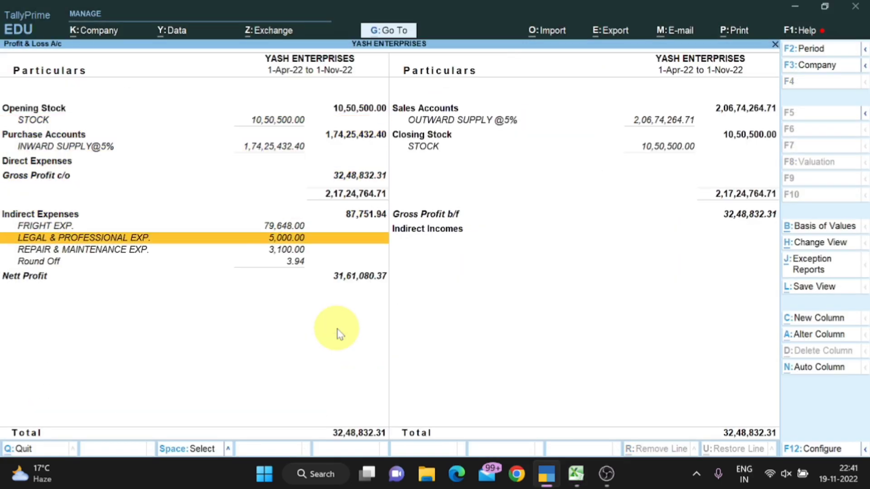
{"action": "key", "text": "Return"}
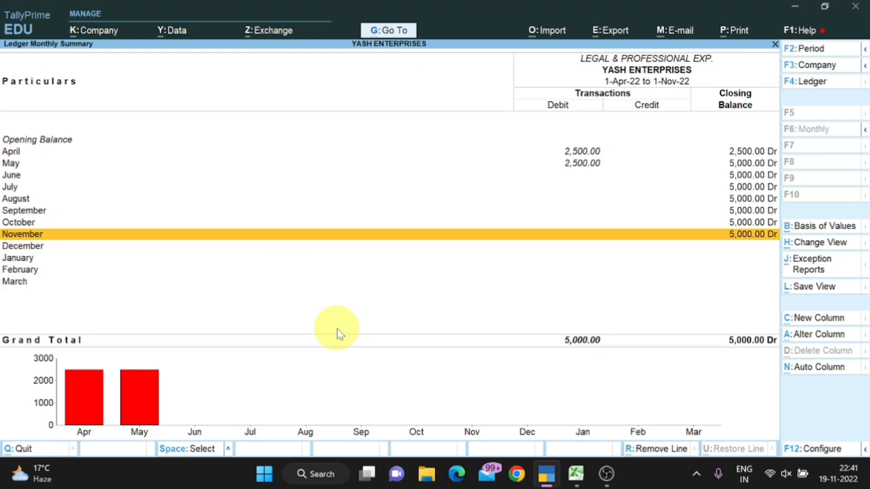
{"action": "key", "text": "Up"}
{"action": "key", "text": "Up"}
{"action": "key", "text": "Up"}
{"action": "key", "text": "Up"}
{"action": "key", "text": "Escape"}
Step: Check the REPAIR & MAINTENANCE EXP. monthly summary for October transactions, ending on the Round Off entry of the Profit & Loss A/c
{"action": "key", "text": "Down"}
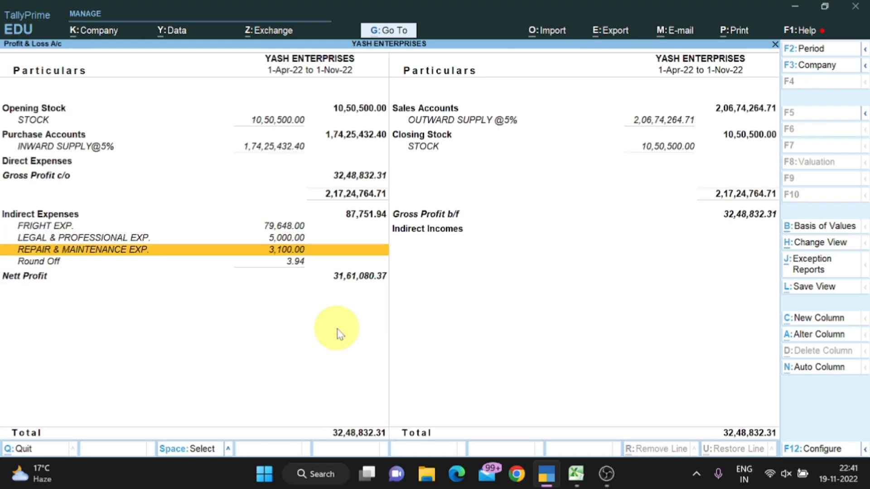
{"action": "key", "text": "Return"}
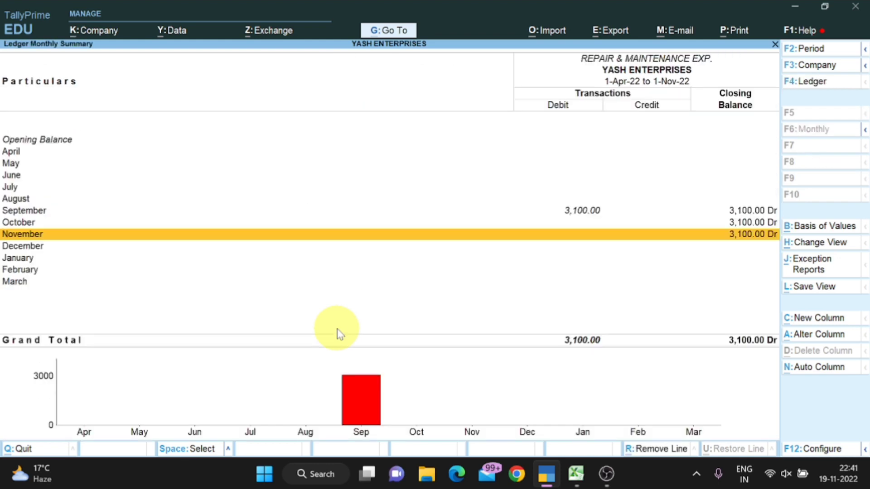
{"action": "key", "text": "Up"}
{"action": "key", "text": "Up"}
{"action": "key", "text": "Escape"}
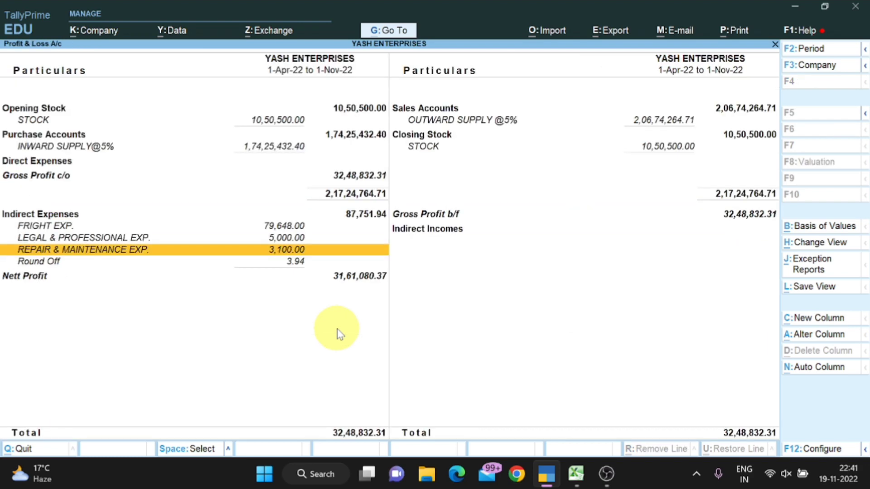
{"action": "key", "text": "Down"}
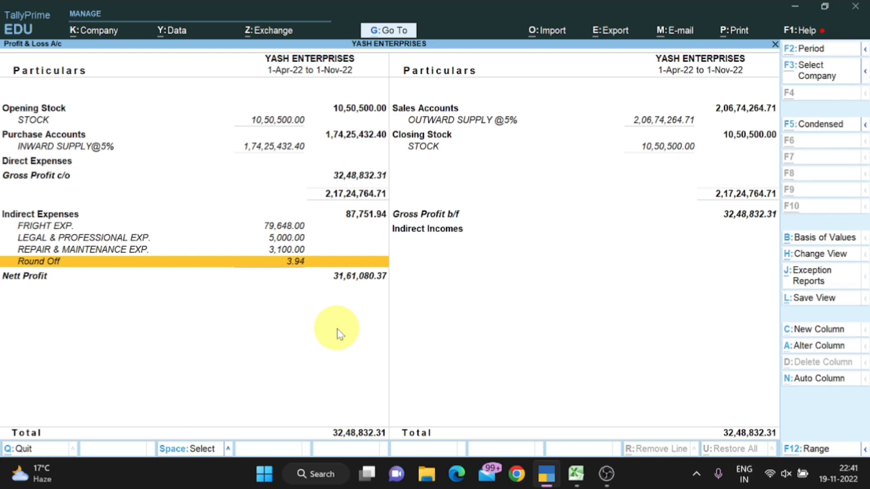
Step: Switch to Excel and examine the OP.BALANCE ITC row across the IGST, SGST and CGST columns
{"action": "key", "text": "alt+Tab"}
{"action": "key", "text": "alt"}
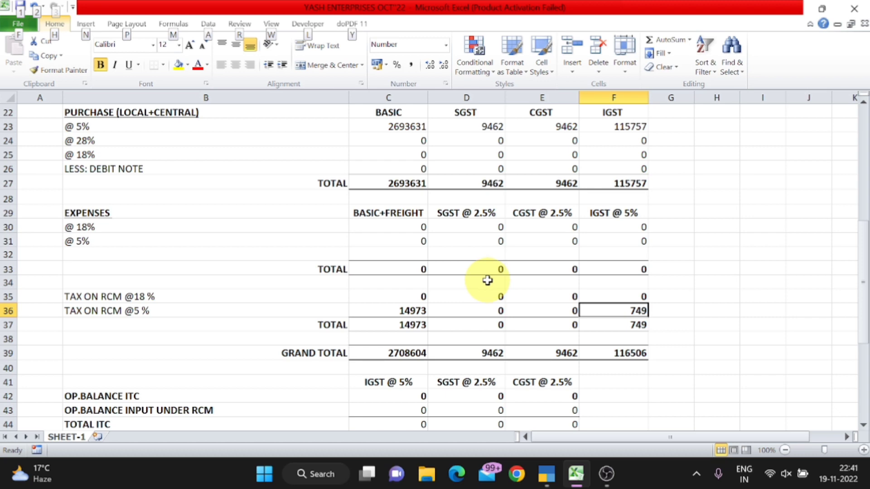
{"action": "left_click", "coordinate": [487, 280]}
{"action": "scroll", "coordinate": [493, 280], "scroll_direction": "down", "scroll_amount": 2}
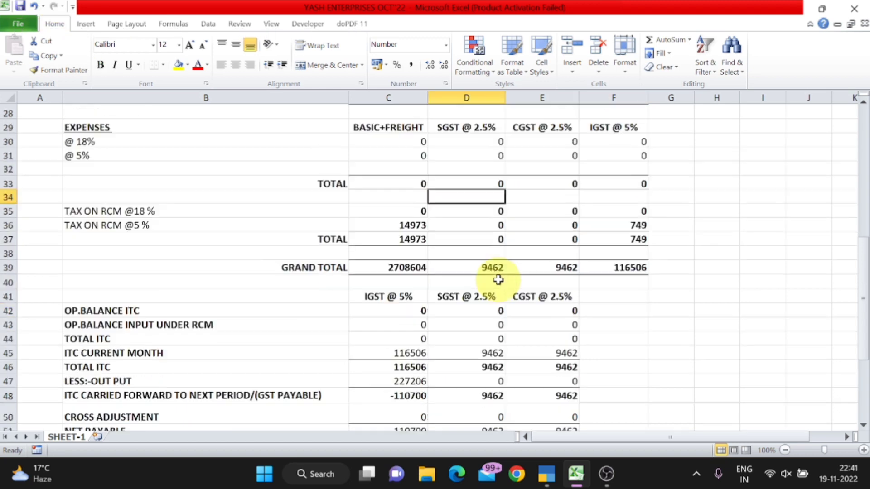
{"action": "scroll", "coordinate": [498, 280], "scroll_direction": "down", "scroll_amount": 1}
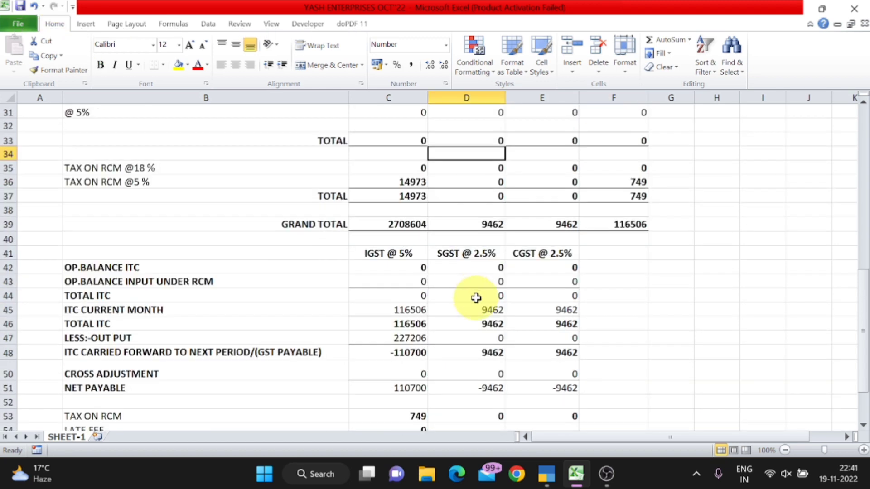
{"action": "left_click", "coordinate": [399, 310]}
{"action": "left_click", "coordinate": [138, 271]}
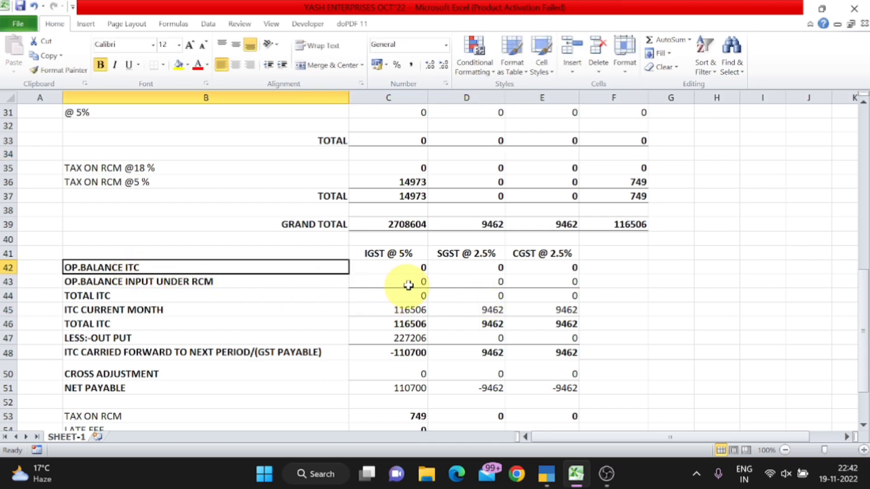
{"action": "left_click", "coordinate": [414, 268]}
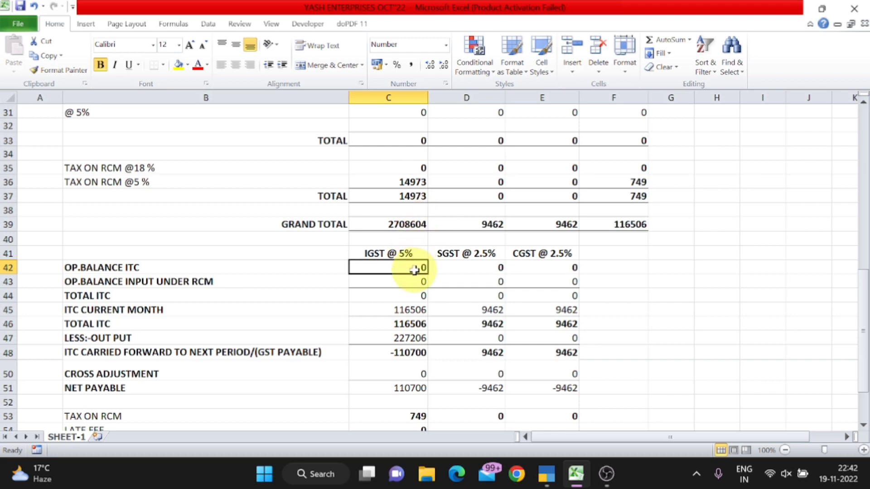
{"action": "left_click", "coordinate": [542, 267]}
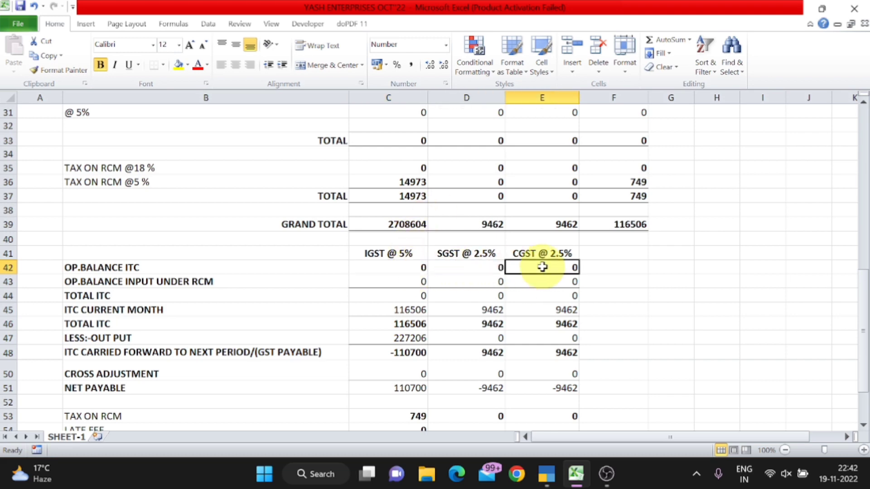
Step: Examine the OP.BALANCE INPUT UNDER RCM row and the TOTAL ITC row below it across the tax columns
{"action": "left_click", "coordinate": [220, 279]}
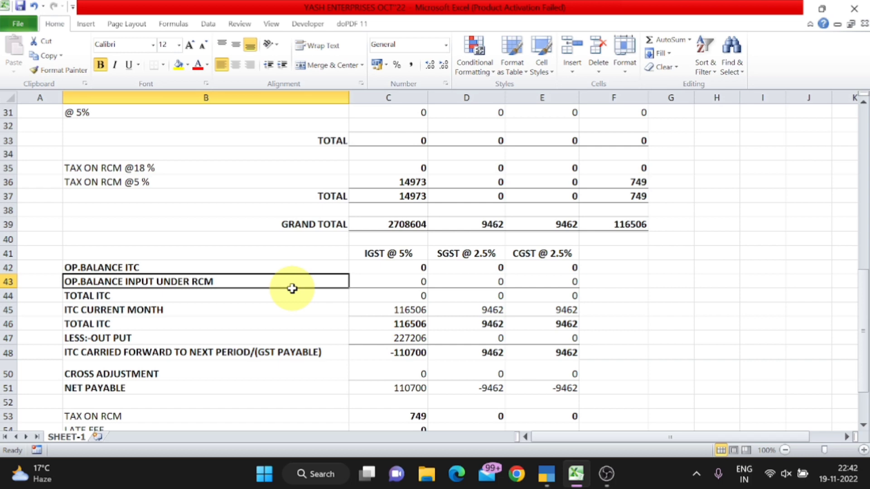
{"action": "left_click", "coordinate": [398, 281]}
{"action": "left_click", "coordinate": [474, 281]}
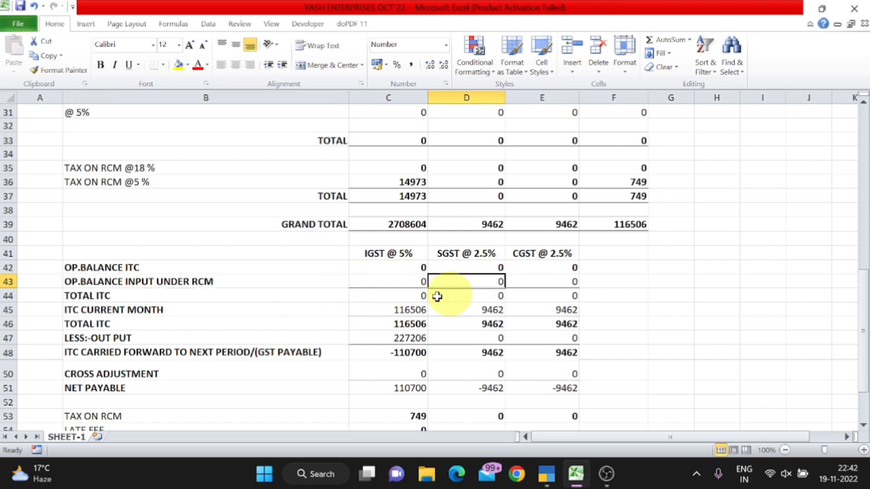
{"action": "left_click", "coordinate": [264, 295]}
{"action": "left_click", "coordinate": [423, 296]}
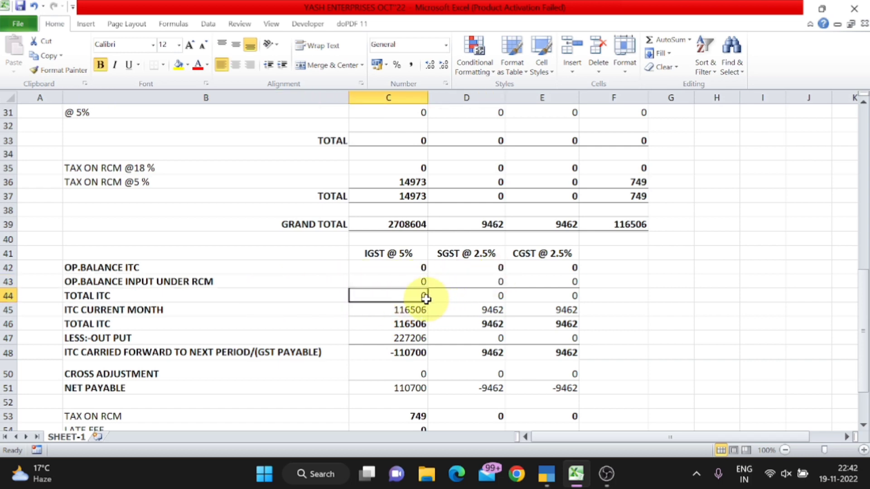
{"action": "left_click", "coordinate": [462, 298]}
{"action": "left_click", "coordinate": [557, 297]}
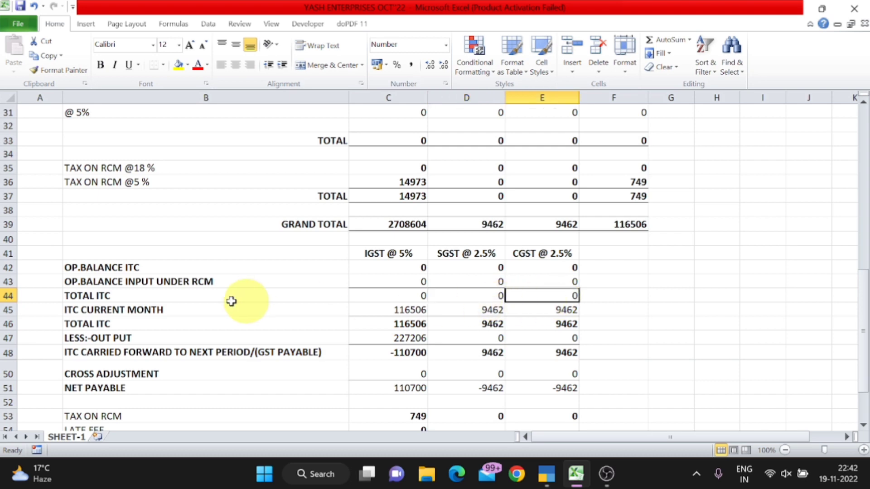
Step: Inspect the IGST formula =+F39 of ITC CURRENT MONTH, comparing it with the sale, purchase and expenses sections
{"action": "left_click", "coordinate": [192, 305]}
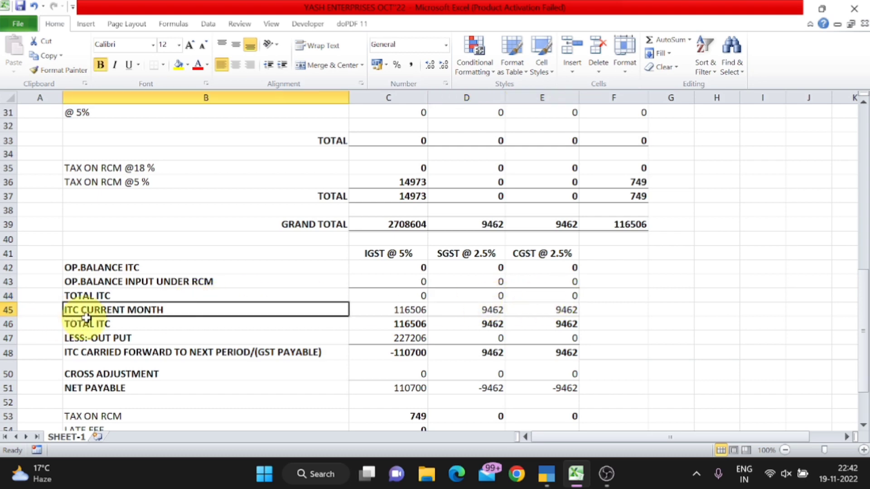
{"action": "left_click", "coordinate": [411, 310]}
{"action": "type", "text": "=+F39"}
{"action": "scroll", "coordinate": [565, 388], "scroll_direction": "up", "scroll_amount": 10}
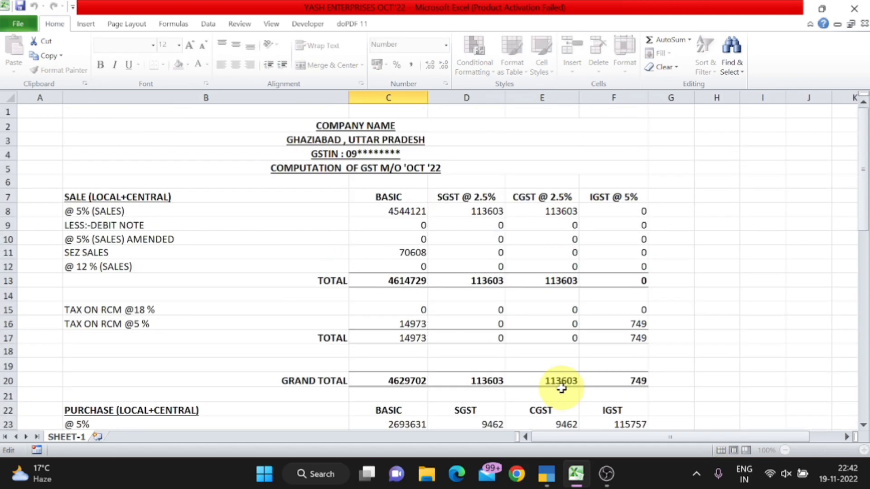
{"action": "scroll", "coordinate": [562, 388], "scroll_direction": "down", "scroll_amount": 3}
{"action": "scroll", "coordinate": [562, 388], "scroll_direction": "up", "scroll_amount": 3}
{"action": "scroll", "coordinate": [561, 388], "scroll_direction": "down", "scroll_amount": 10}
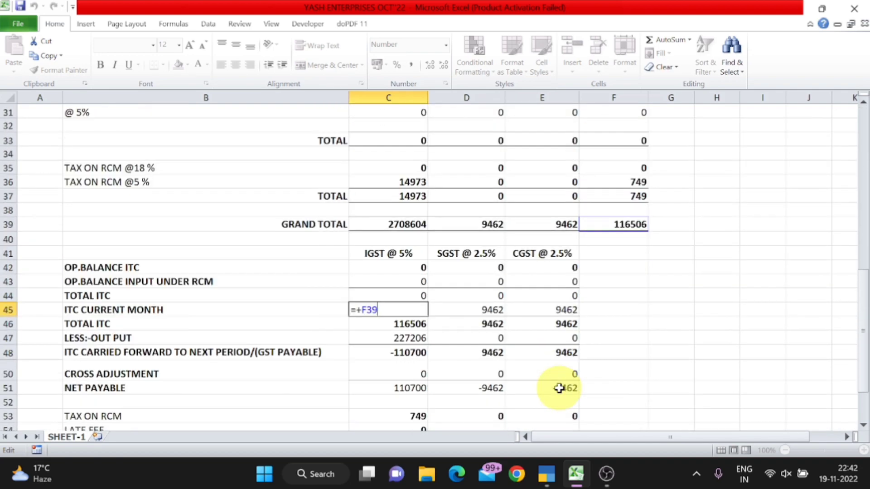
{"action": "scroll", "coordinate": [559, 388], "scroll_direction": "up", "scroll_amount": 7}
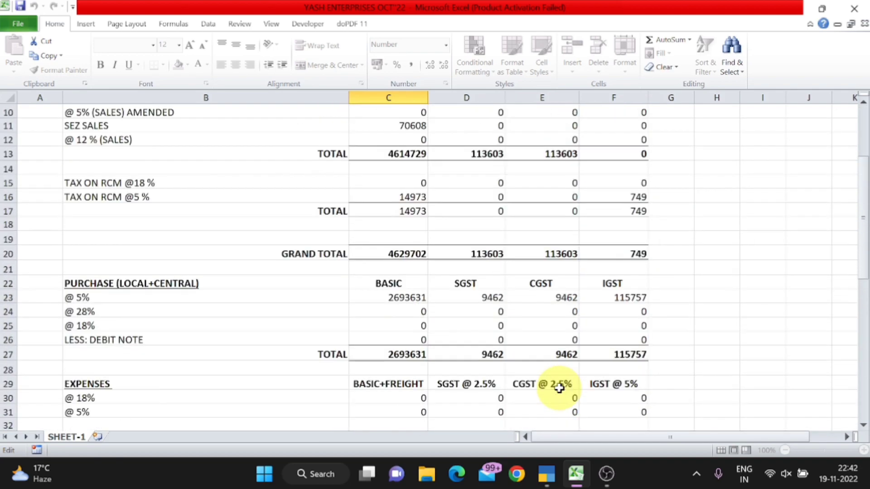
{"action": "scroll", "coordinate": [559, 388], "scroll_direction": "up", "scroll_amount": 3}
{"action": "scroll", "coordinate": [559, 388], "scroll_direction": "down", "scroll_amount": 4}
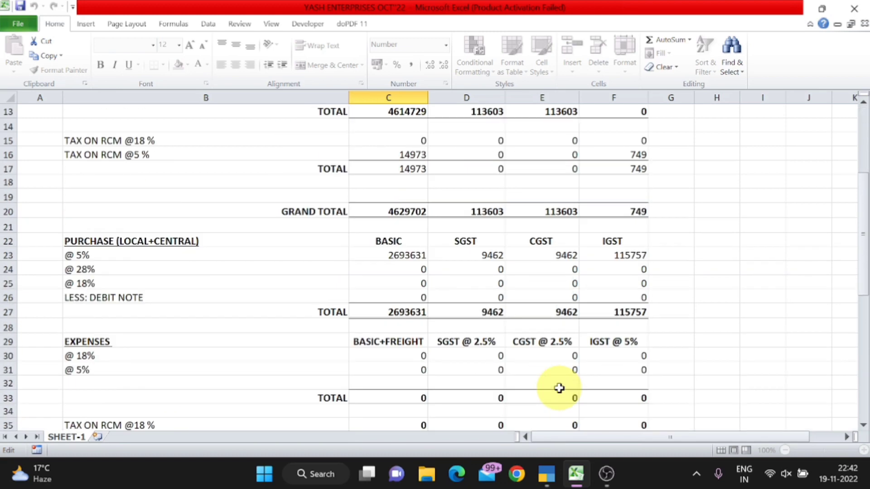
{"action": "scroll", "coordinate": [559, 388], "scroll_direction": "down", "scroll_amount": 5}
{"action": "key", "text": "Return"}
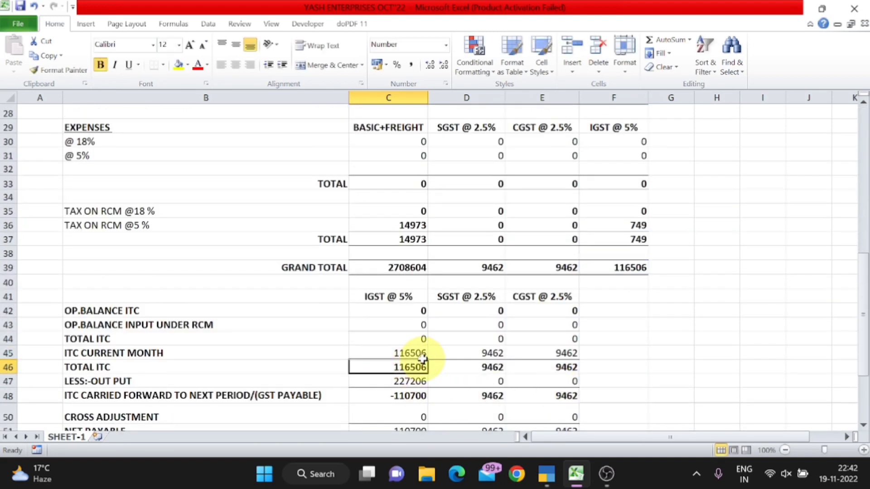
Step: Compare the IGST figure in the purchase-side GRAND TOTAL row with the ITC CURRENT MONTH row across IGST, SGST and CGST
{"action": "scroll", "coordinate": [422, 358], "scroll_direction": "up", "scroll_amount": 4}
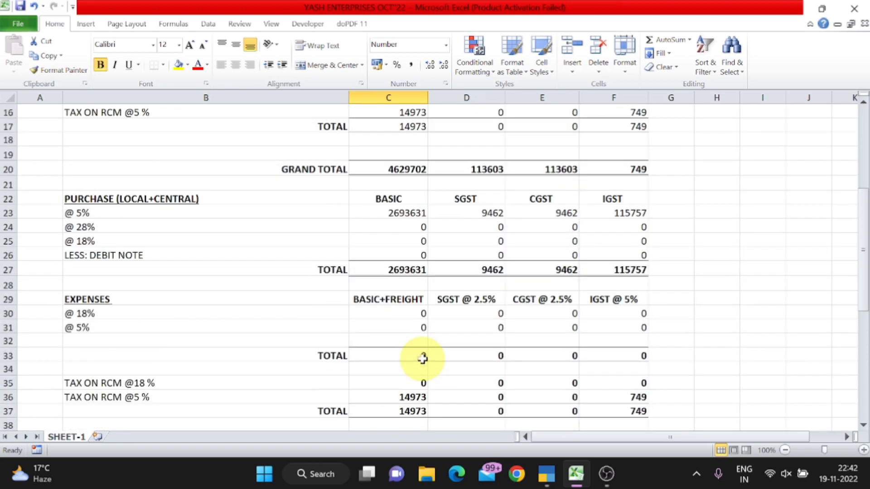
{"action": "scroll", "coordinate": [423, 358], "scroll_direction": "down", "scroll_amount": 2}
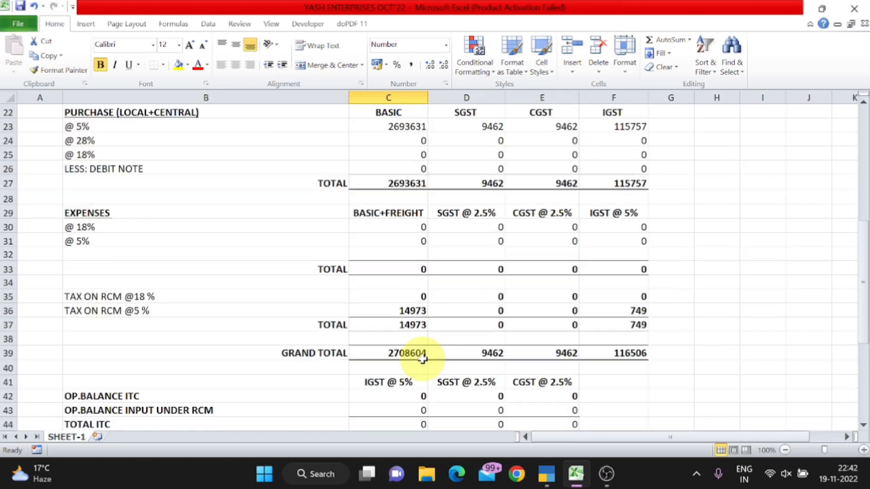
{"action": "left_click", "coordinate": [631, 352]}
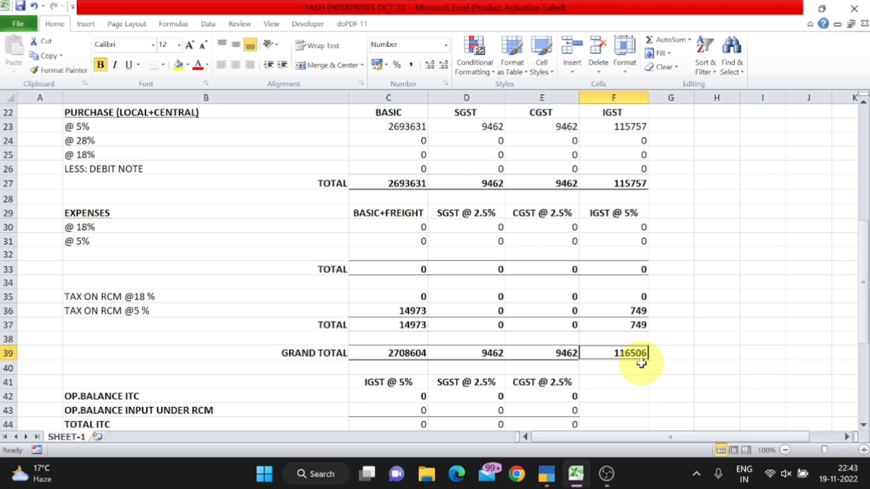
{"action": "scroll", "coordinate": [639, 354], "scroll_direction": "down", "scroll_amount": 3}
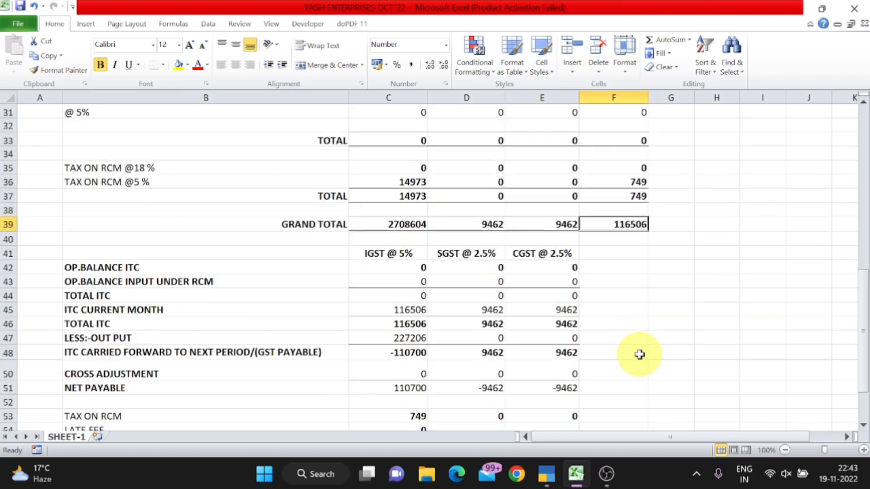
{"action": "left_click", "coordinate": [421, 312]}
{"action": "left_click", "coordinate": [471, 313]}
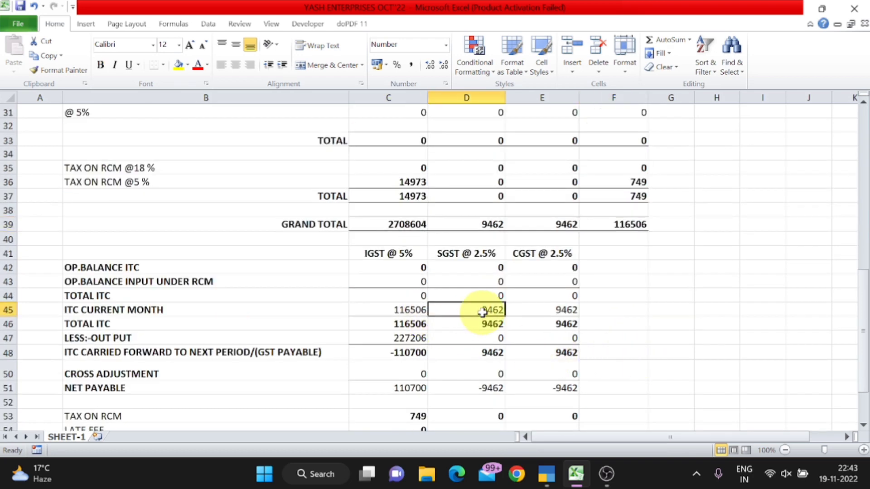
{"action": "left_click", "coordinate": [556, 311]}
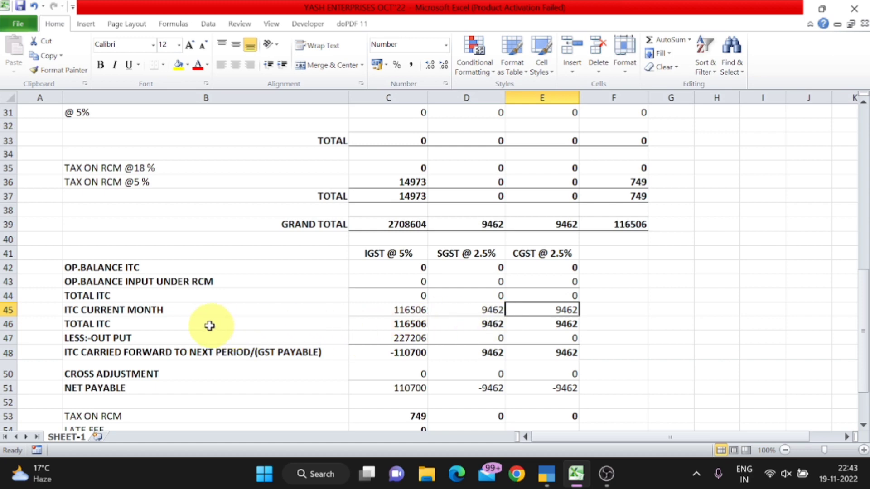
Step: Examine the TOTAL ITC row below ITC CURRENT MONTH across the IGST, SGST and CGST columns
{"action": "left_click", "coordinate": [194, 326]}
{"action": "left_click", "coordinate": [412, 326]}
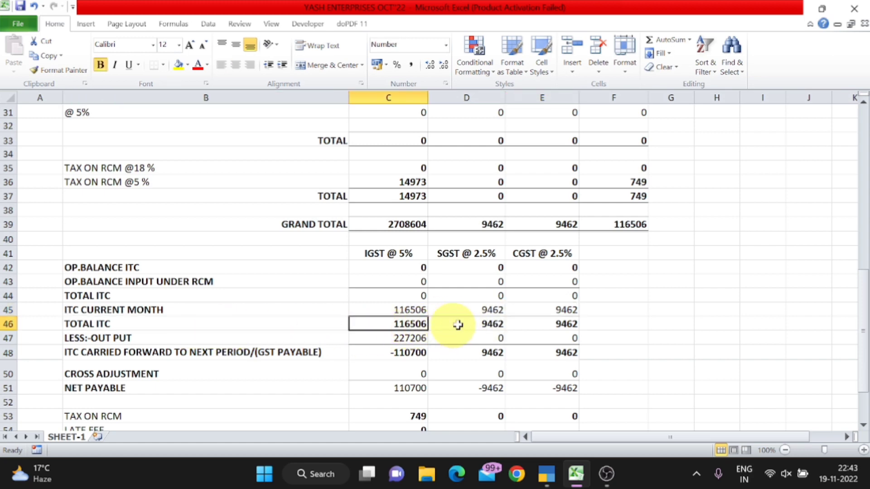
{"action": "left_click", "coordinate": [462, 324]}
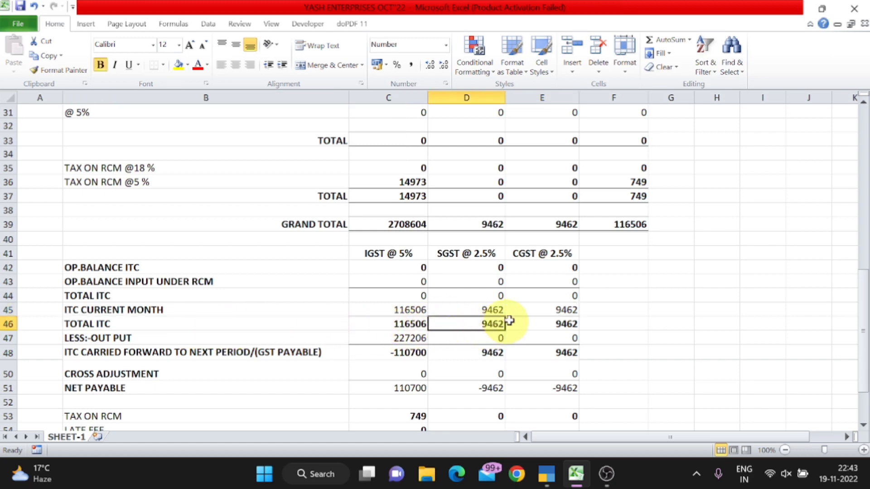
{"action": "left_click", "coordinate": [550, 323]}
Step: Inspect the IGST formula of LESS:-OUT PUT and trace its references to the SGST and CGST grand totals of the sale section
{"action": "left_click", "coordinate": [174, 335]}
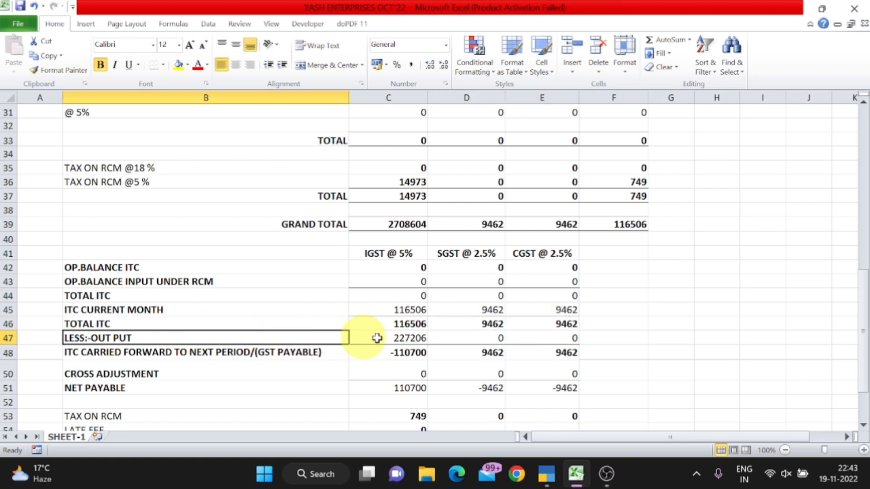
{"action": "left_click", "coordinate": [419, 339]}
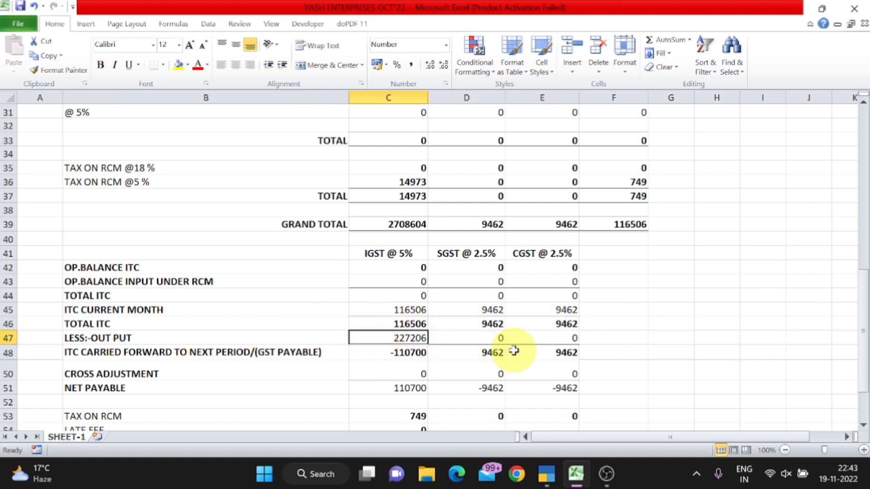
{"action": "key", "text": "F2"}
{"action": "scroll", "coordinate": [514, 351], "scroll_direction": "up", "scroll_amount": 7}
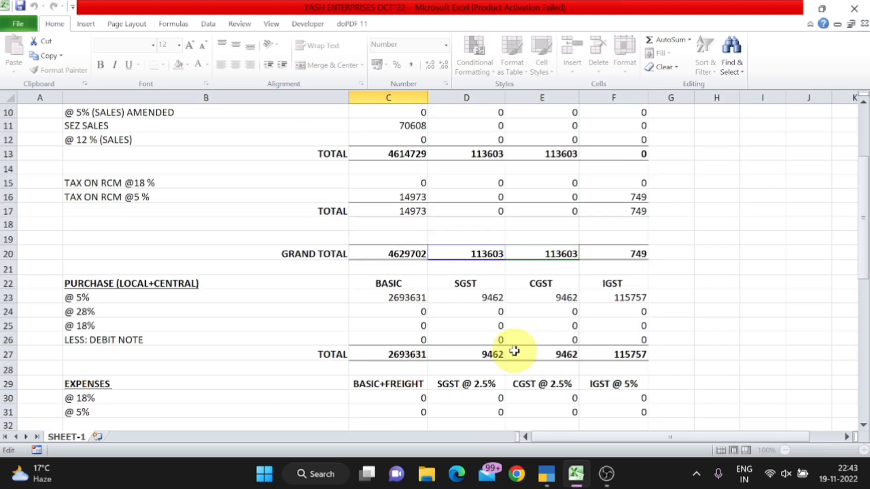
{"action": "scroll", "coordinate": [513, 351], "scroll_direction": "up", "scroll_amount": 3}
{"action": "scroll", "coordinate": [584, 348], "scroll_direction": "down", "scroll_amount": 1}
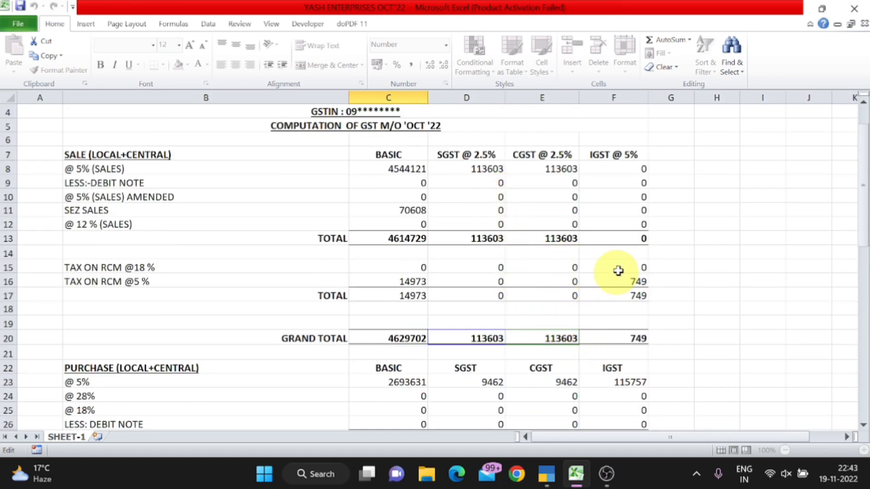
{"action": "scroll", "coordinate": [622, 267], "scroll_direction": "down", "scroll_amount": 8}
{"action": "key", "text": "Escape"}
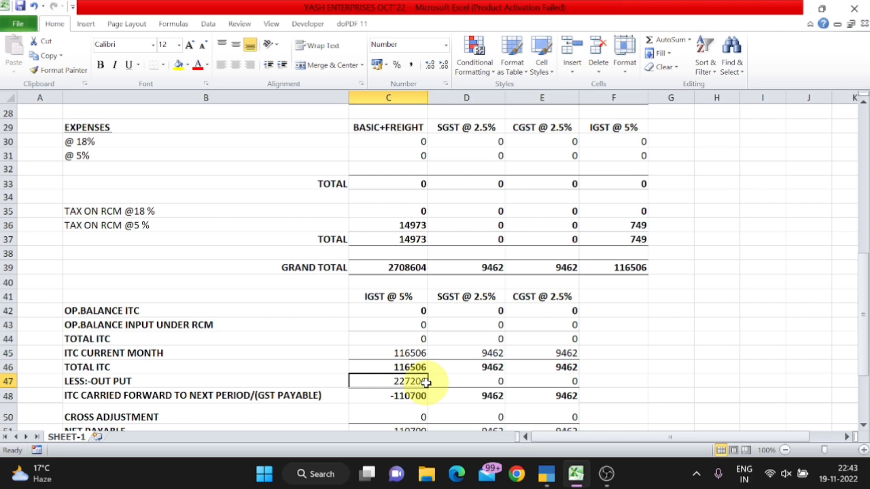
Step: Review the ITC CURRENT MONTH credits against the IGST output and the ITC CARRIED FORWARD TO NEXT PERIOD/(GST PAYABLE) figure
{"action": "left_click", "coordinate": [458, 297]}
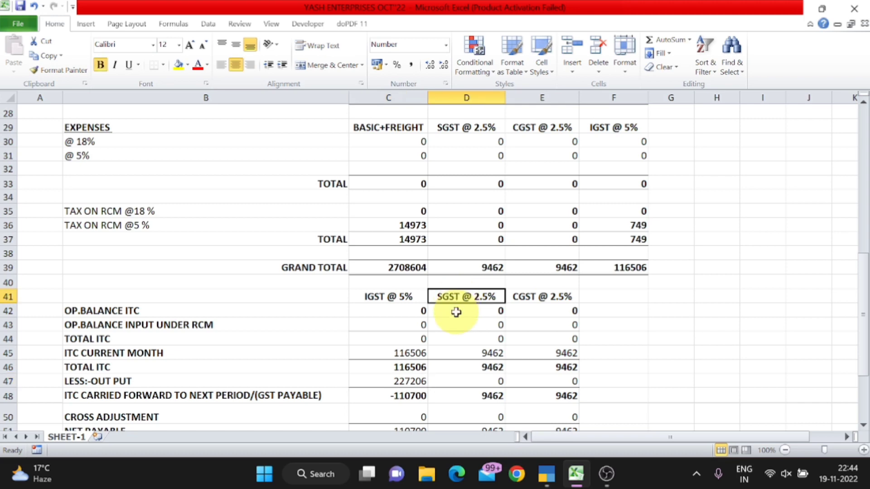
{"action": "left_click", "coordinate": [420, 353]}
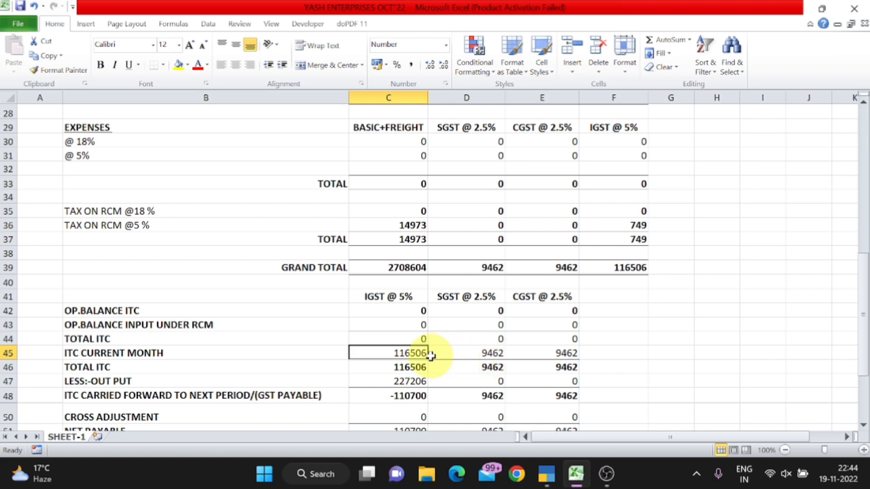
{"action": "scroll", "coordinate": [430, 356], "scroll_direction": "down", "scroll_amount": 2}
{"action": "scroll", "coordinate": [428, 356], "scroll_direction": "up", "scroll_amount": 1}
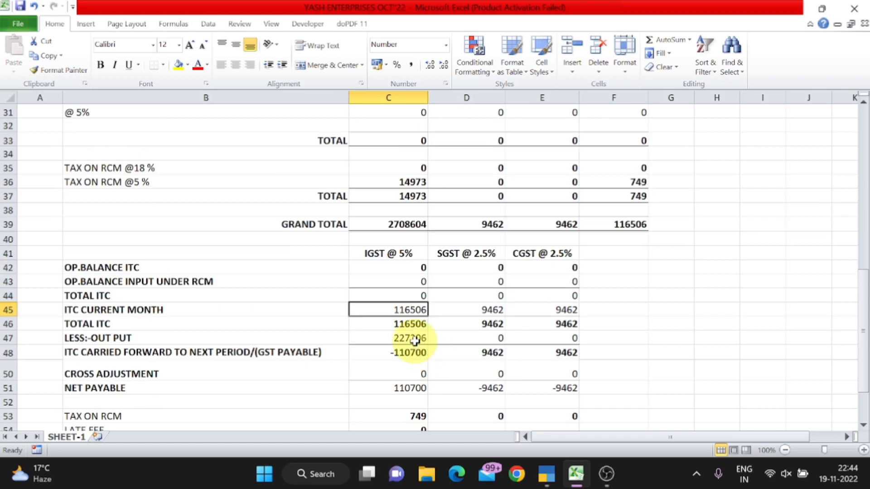
{"action": "left_click", "coordinate": [414, 341]}
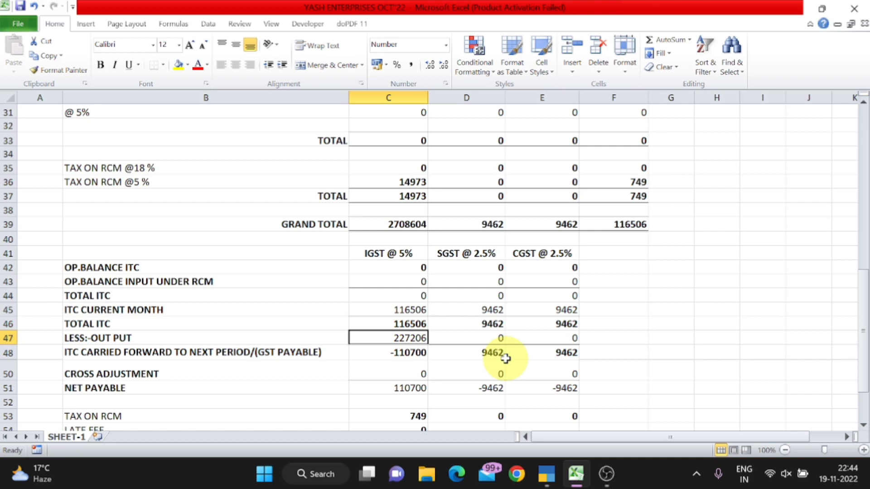
{"action": "left_click", "coordinate": [418, 353]}
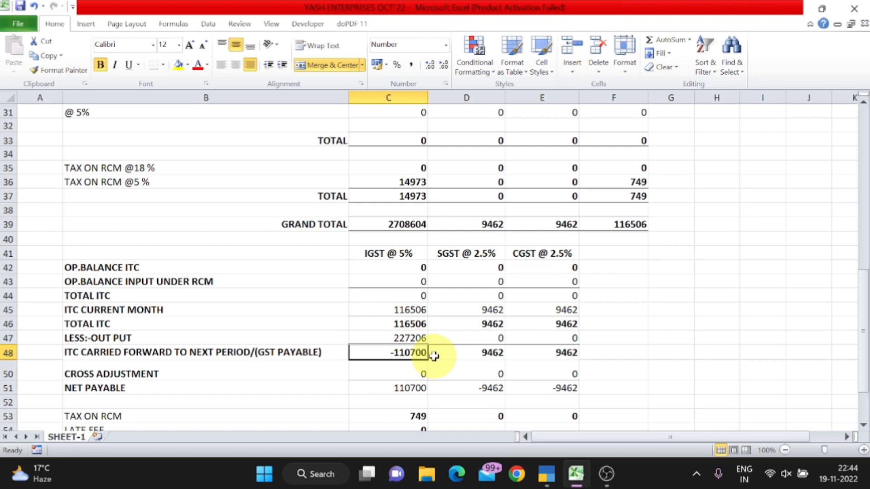
{"action": "left_click", "coordinate": [496, 308]}
{"action": "left_click", "coordinate": [567, 308]}
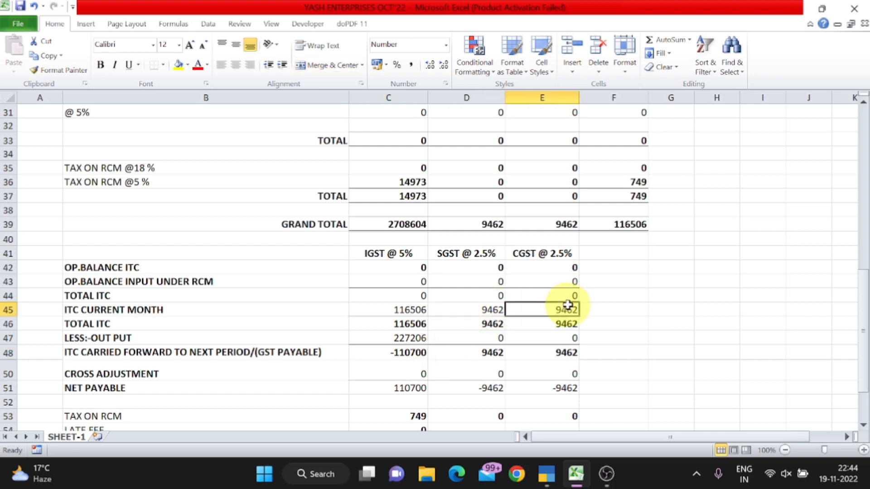
{"action": "left_click", "coordinate": [493, 312]}
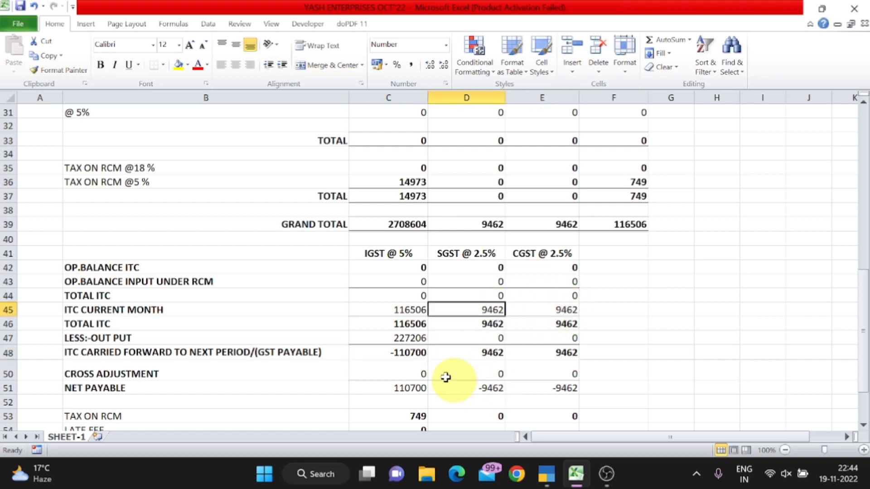
Step: Set the SGST amount of the CROSS ADJUSTMENT row to -9462
{"action": "left_click", "coordinate": [157, 374]}
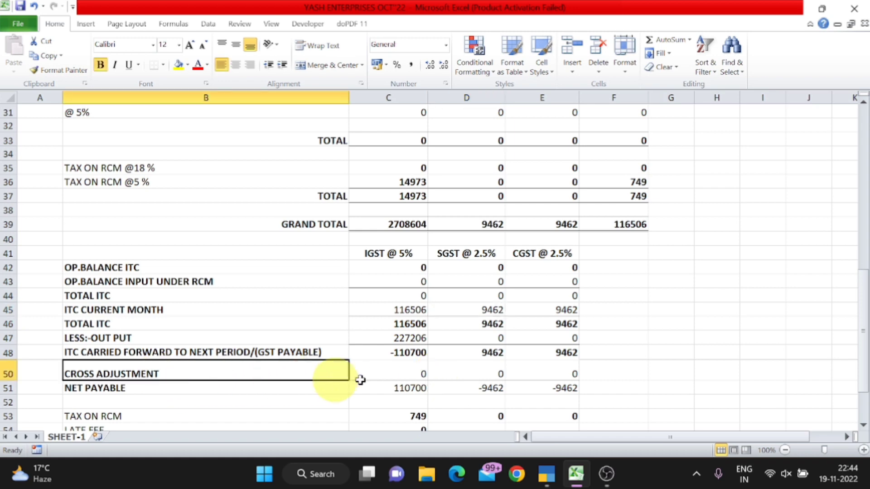
{"action": "left_click", "coordinate": [485, 372]}
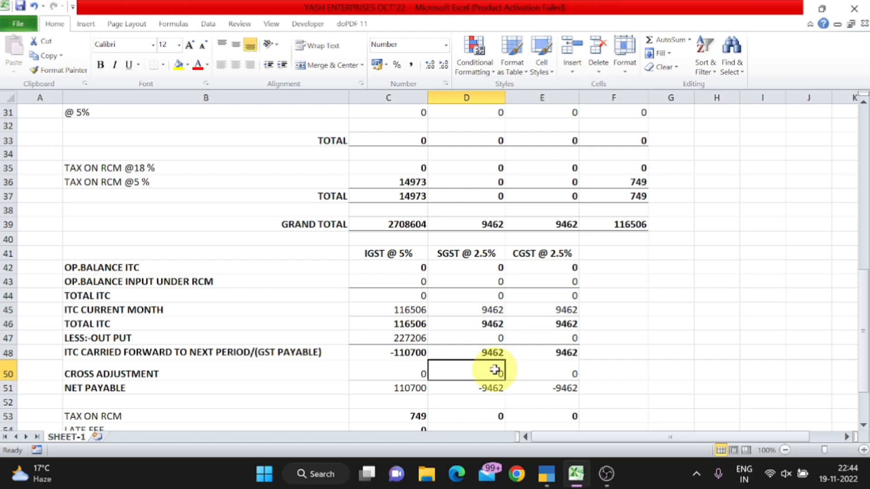
{"action": "type", "text": "9462"}
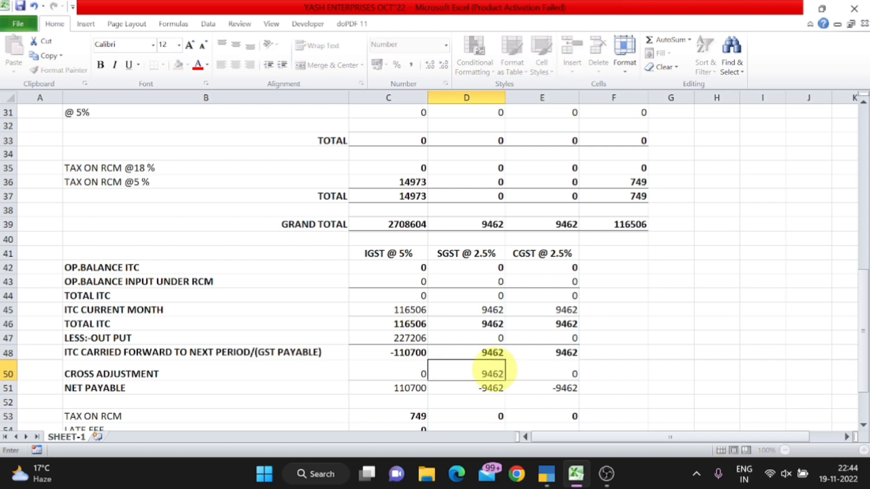
{"action": "key", "text": "ctrl+Return"}
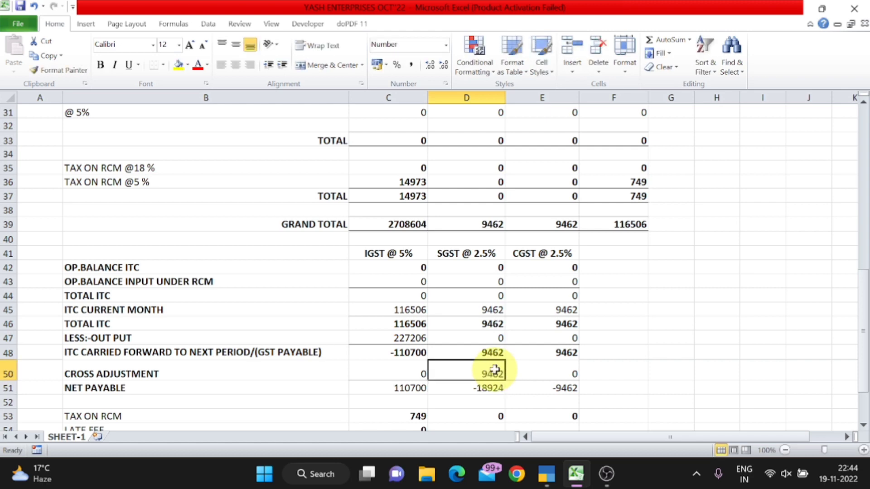
{"action": "double_click", "coordinate": [495, 370]}
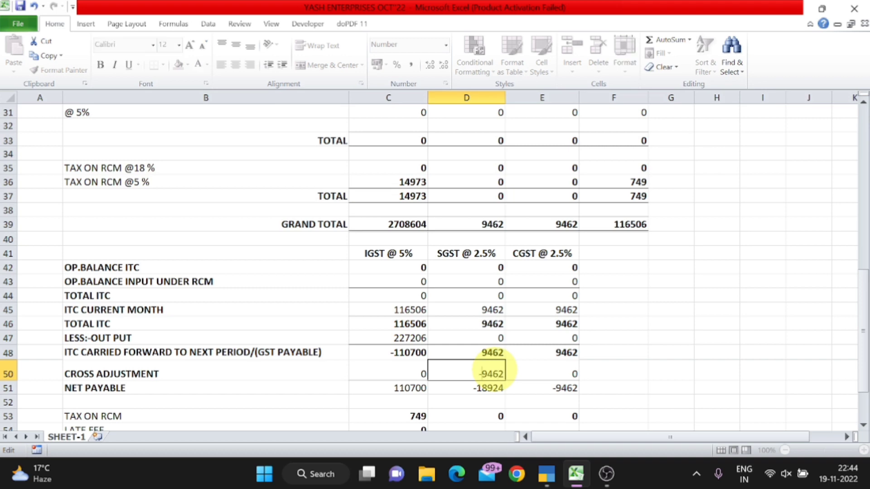
{"action": "type", "text": "-"}
{"action": "key", "text": "Return"}
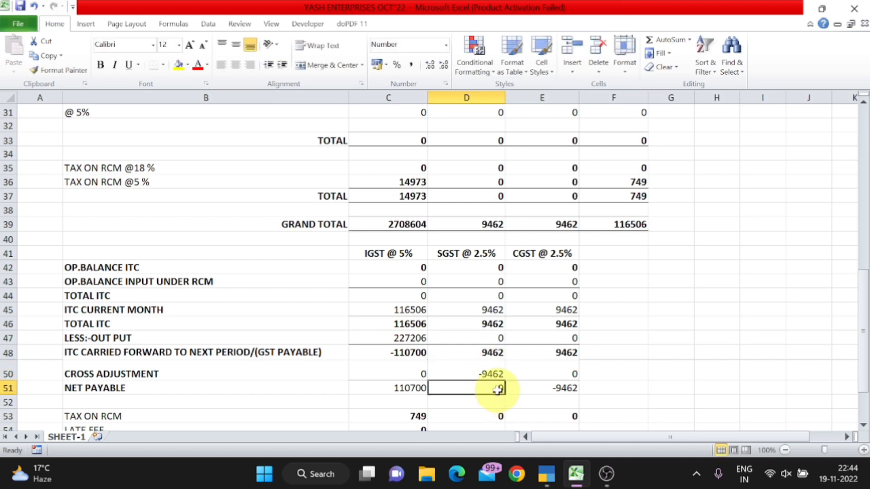
Step: Set the CGST amount of the CROSS ADJUSTMENT row to -9462
{"action": "left_click", "coordinate": [569, 374]}
{"action": "type", "text": "-9462"}
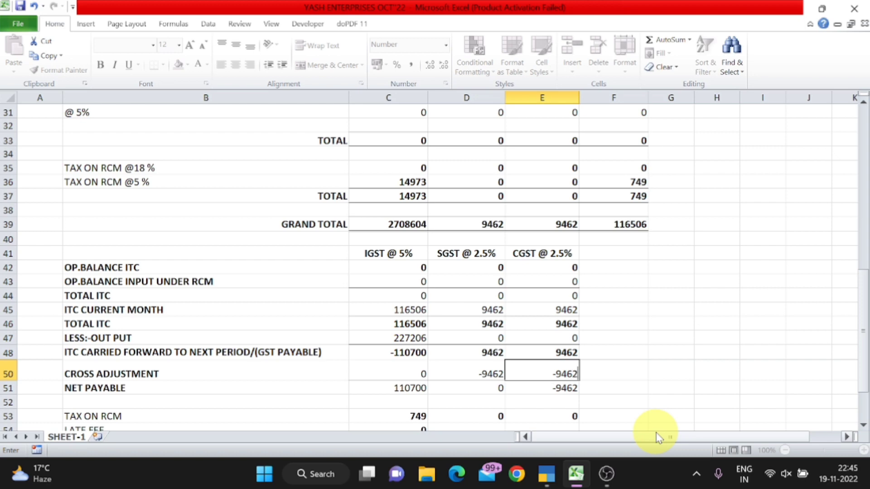
{"action": "key", "text": "Return"}
{"action": "key", "text": "Up"}
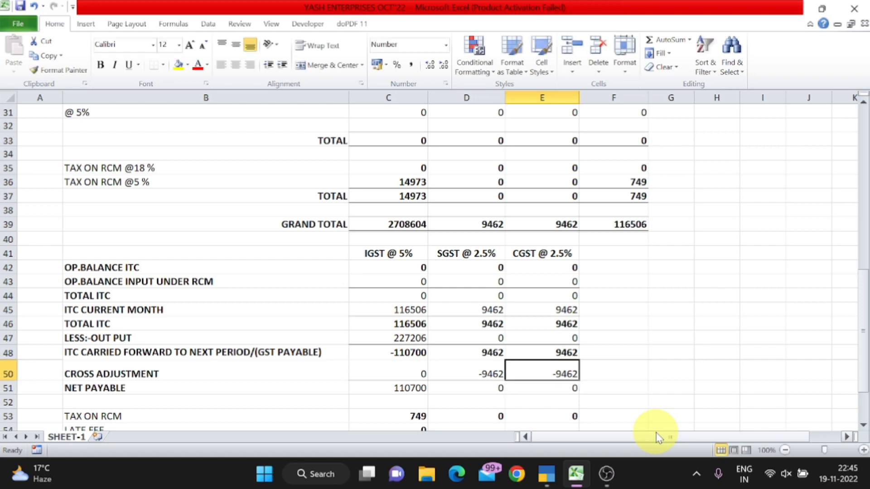
Step: Enter the formula =9462+9462 in the IGST column of the CROSS ADJUSTMENT row
{"action": "left_click", "coordinate": [412, 375]}
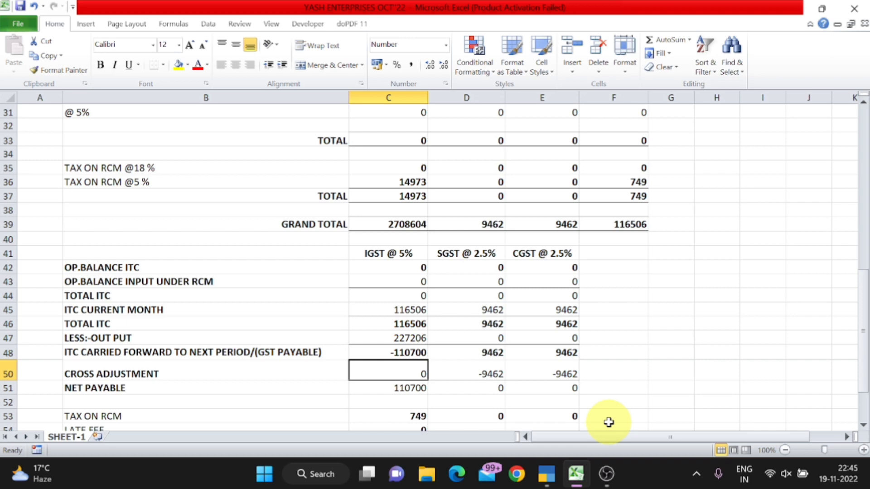
{"action": "type", "text": "="}
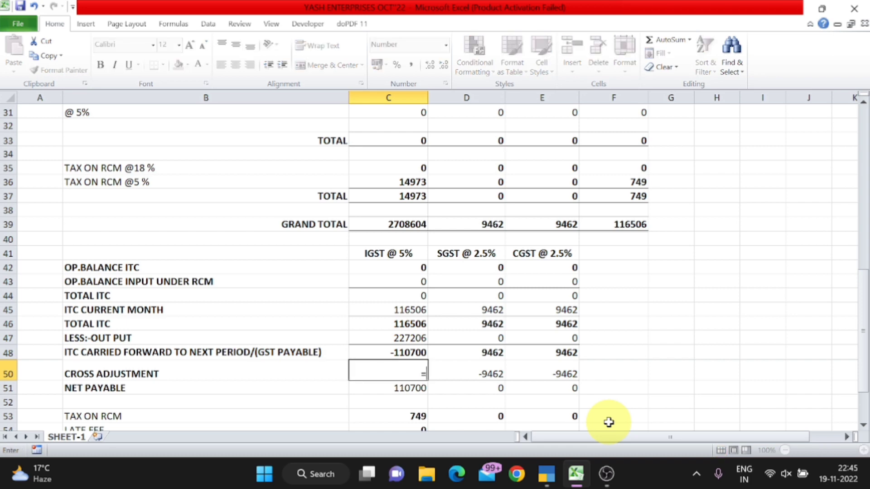
{"action": "type", "text": "9462+9462"}
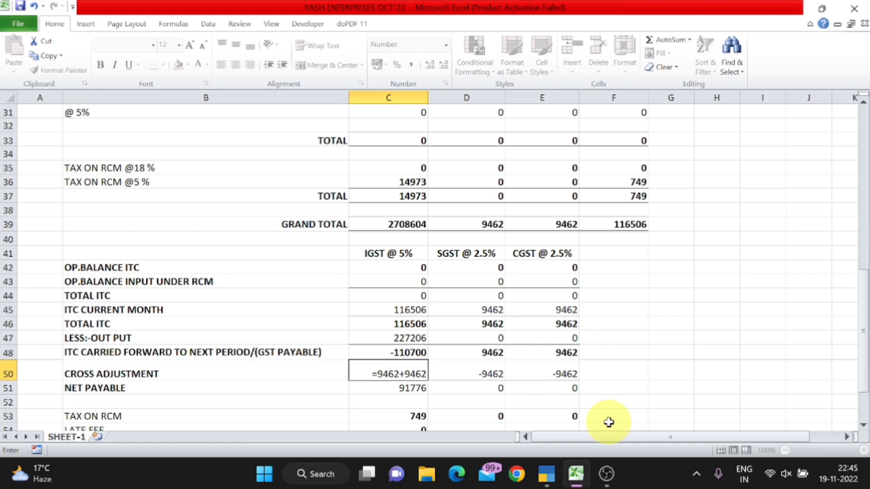
{"action": "key", "text": "Return"}
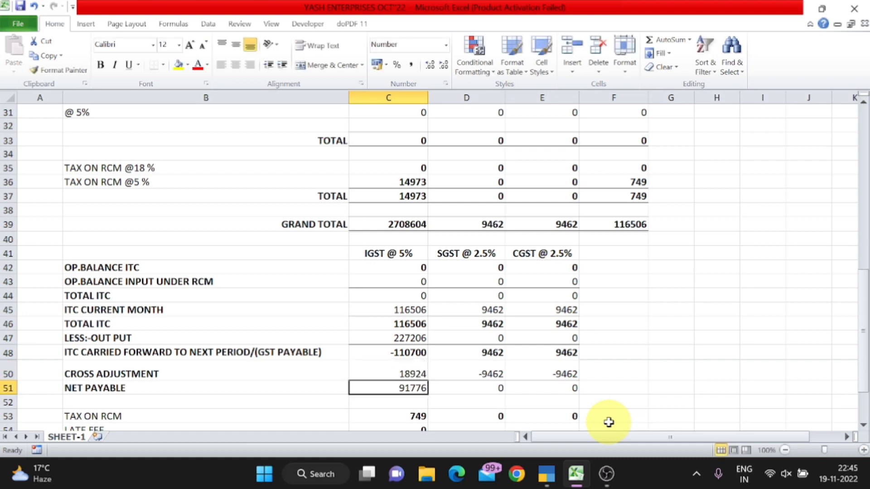
Step: Check the IGST cross adjustment formula and the IGST NET PAYABLE amount below it
{"action": "key", "text": "Up"}
{"action": "key", "text": "F2"}
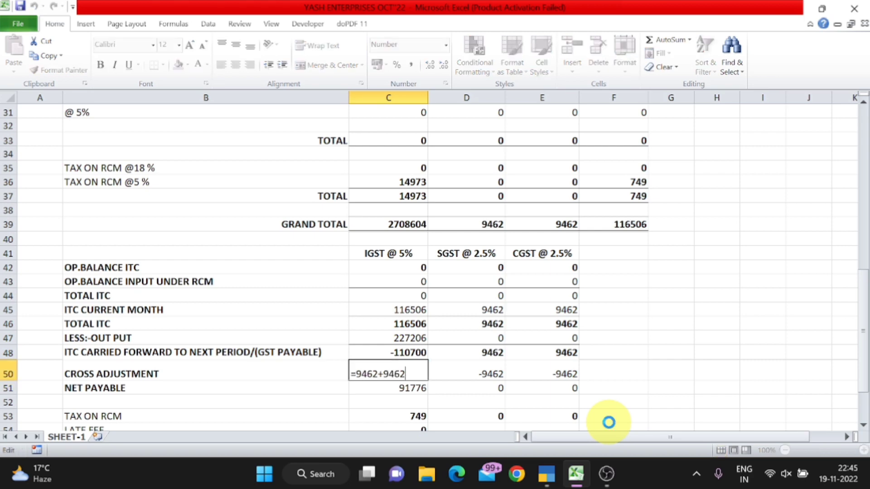
{"action": "key", "text": "Escape"}
{"action": "key", "text": "Down"}
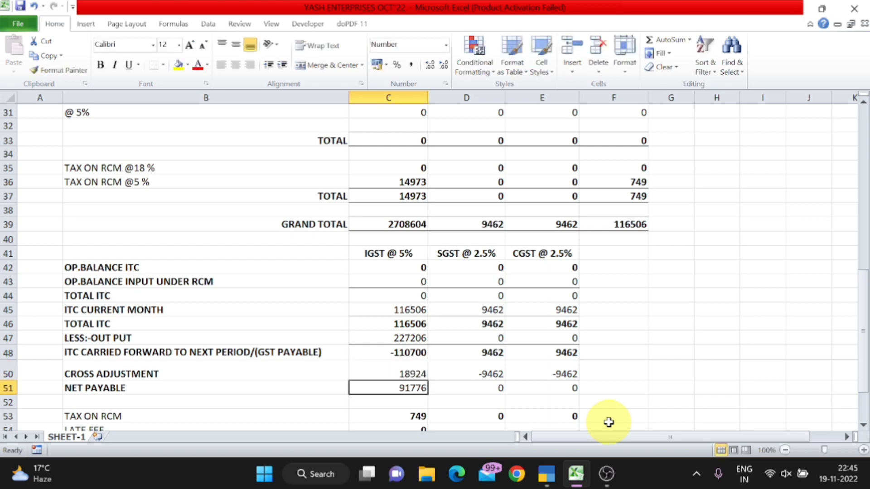
{"action": "key", "text": "shift+Left"}
{"action": "key", "text": "shift+Right"}
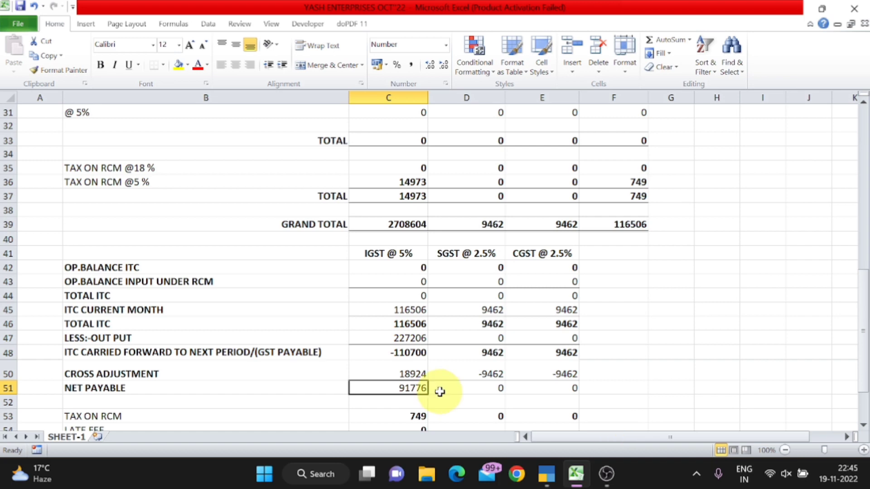
Step: Review the SGST cross adjustment and compare the IGST, SGST and CGST columns of the ITC set-off section
{"action": "left_click", "coordinate": [453, 373]}
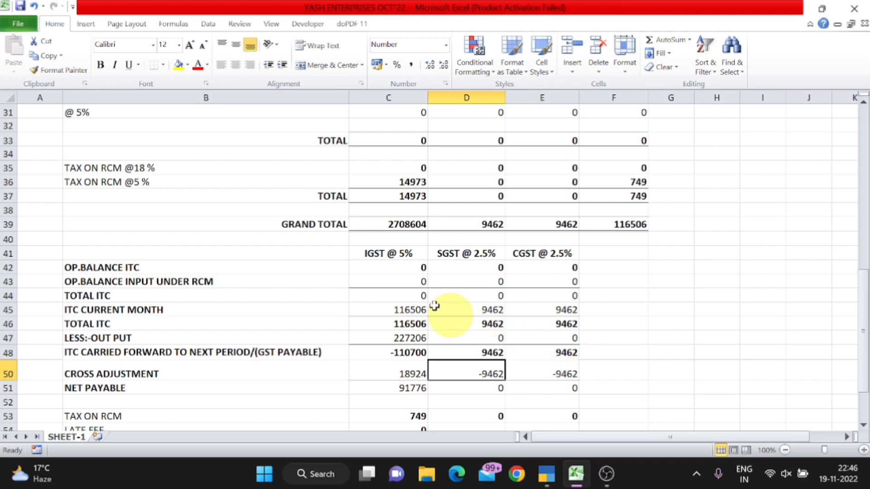
{"action": "left_click", "coordinate": [395, 253]}
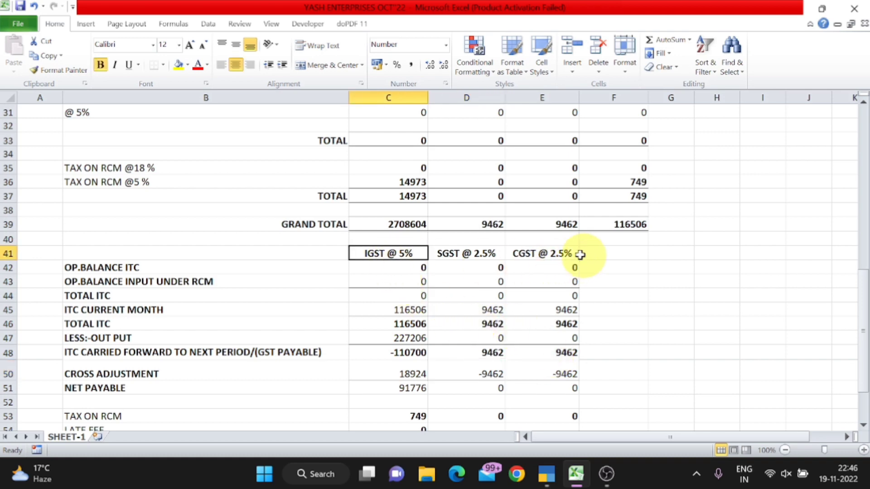
{"action": "left_click", "coordinate": [563, 254]}
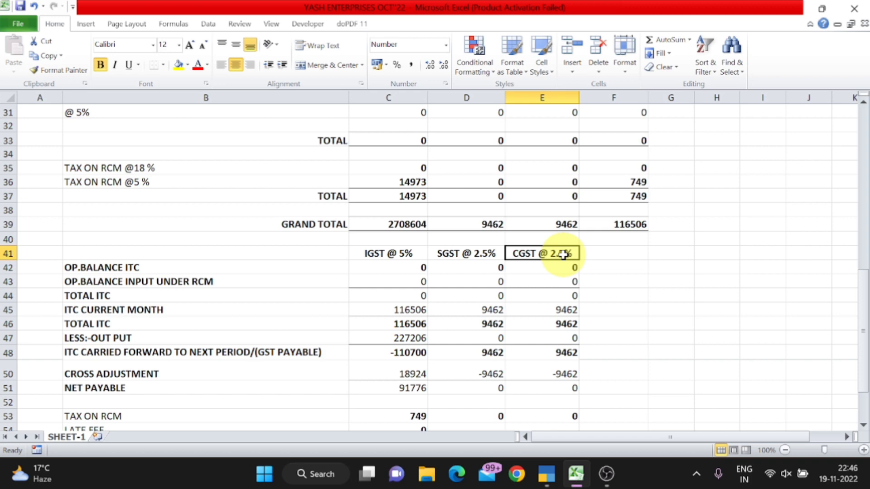
{"action": "left_click", "coordinate": [484, 253]}
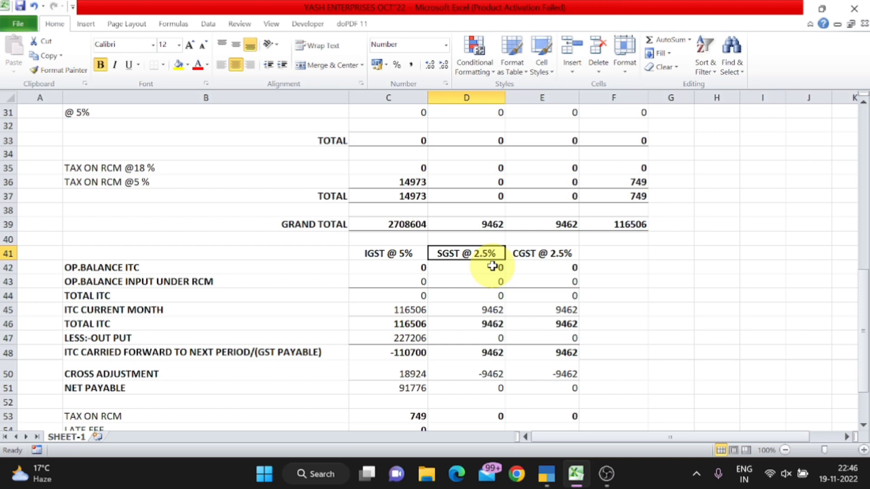
{"action": "key", "text": "Right"}
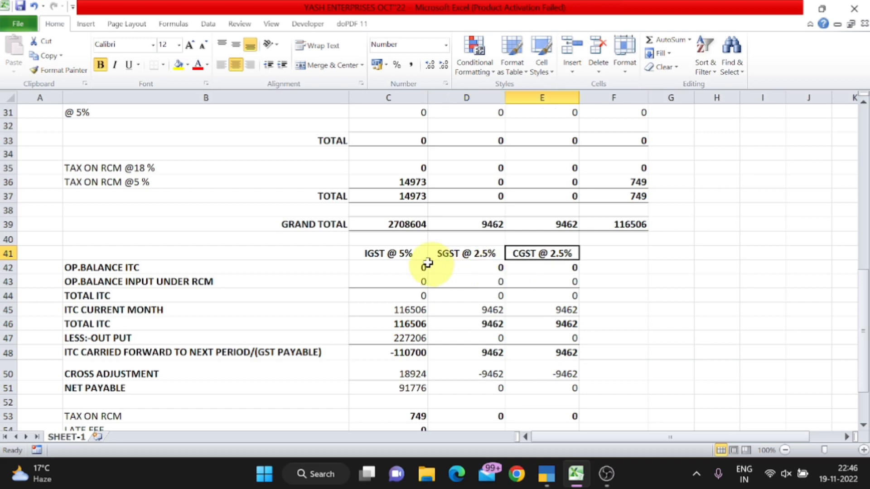
{"action": "left_click", "coordinate": [407, 252]}
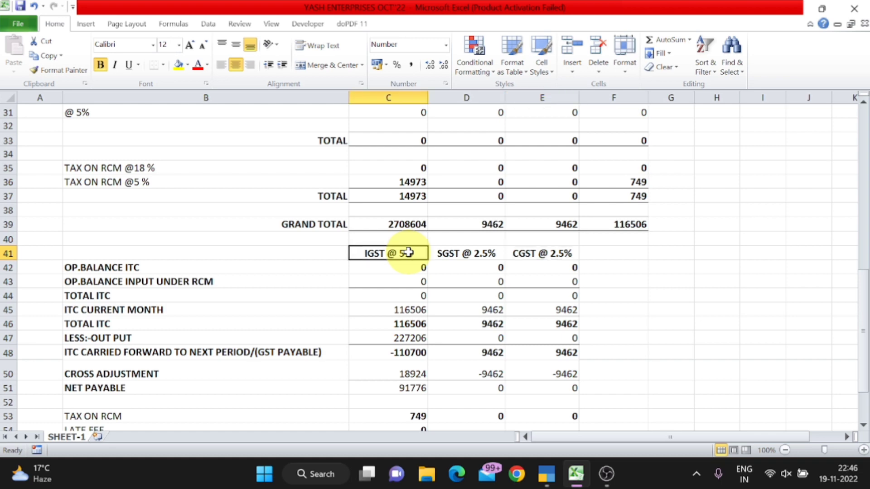
{"action": "left_click", "coordinate": [539, 254]}
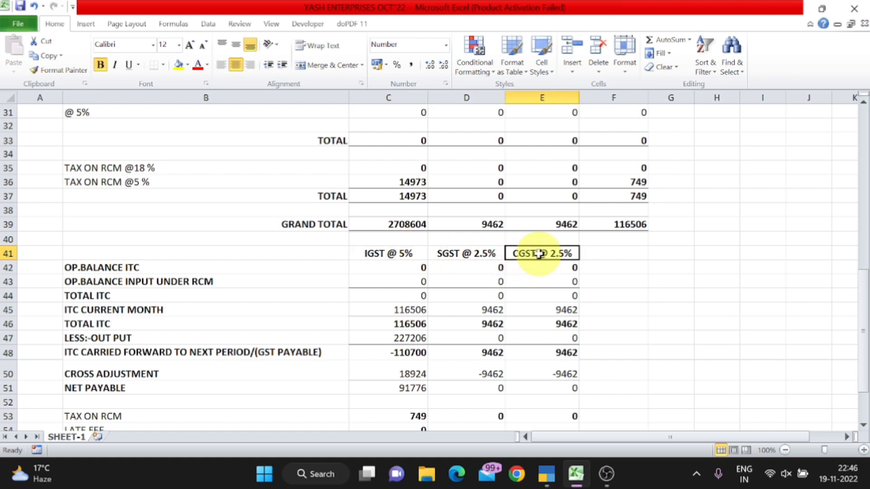
{"action": "left_click", "coordinate": [474, 254]}
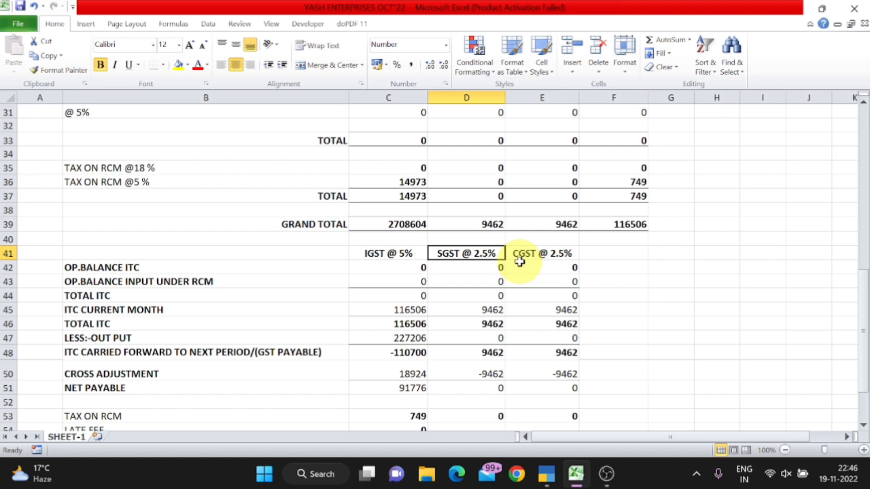
Step: Review the amended sales, SEZ SALES and 12 % sales rows with their BASIC amounts in the SALE section
{"action": "scroll", "coordinate": [519, 262], "scroll_direction": "up", "scroll_amount": 10}
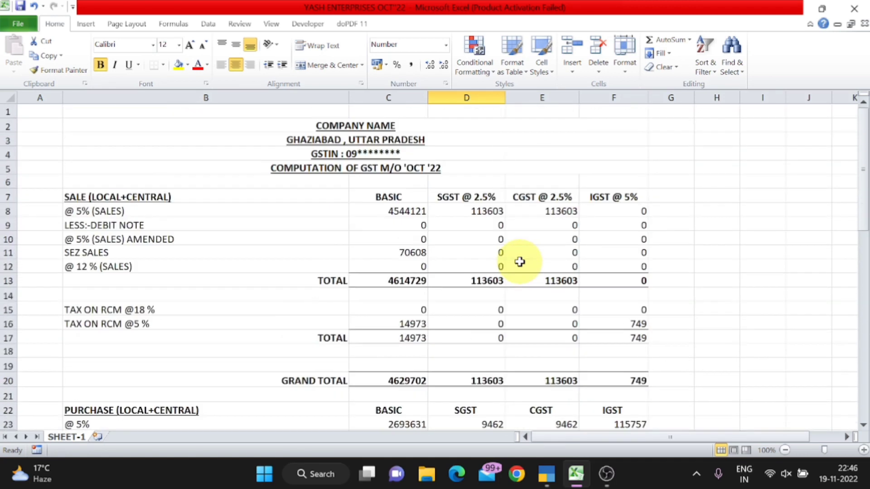
{"action": "left_click", "coordinate": [185, 242]}
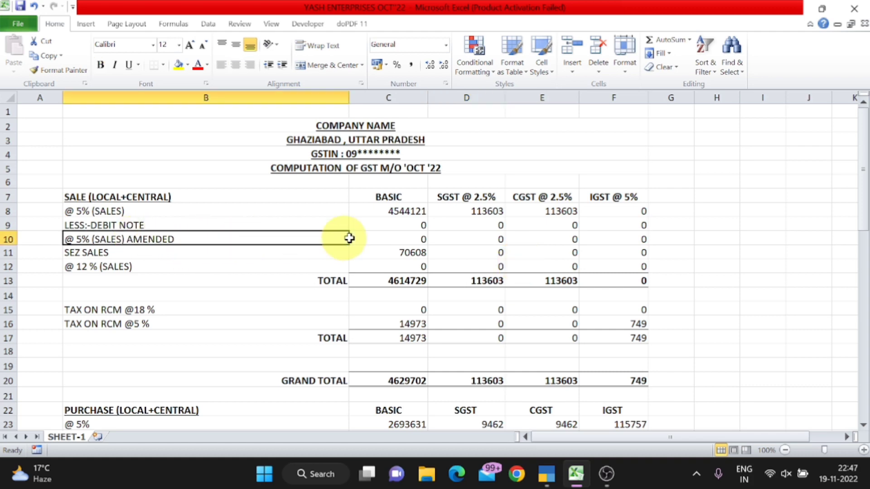
{"action": "left_click", "coordinate": [408, 237]}
{"action": "left_click", "coordinate": [209, 250]}
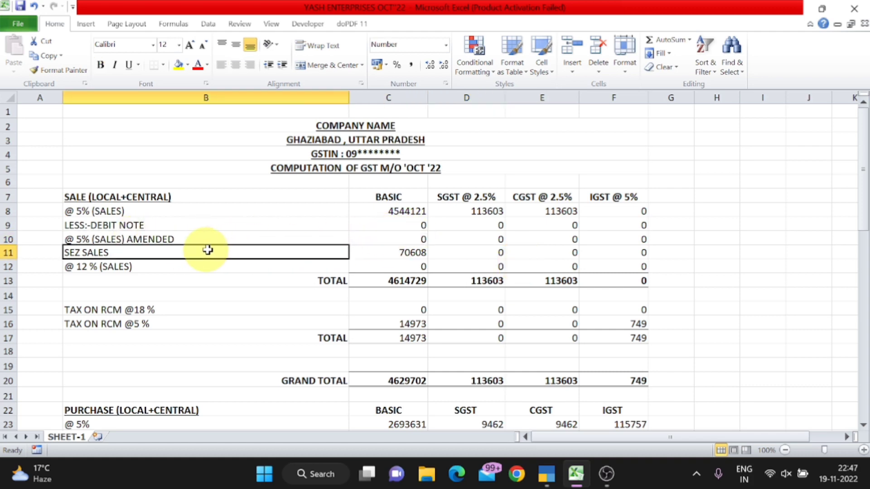
{"action": "left_click", "coordinate": [388, 250]}
{"action": "left_click", "coordinate": [151, 270]}
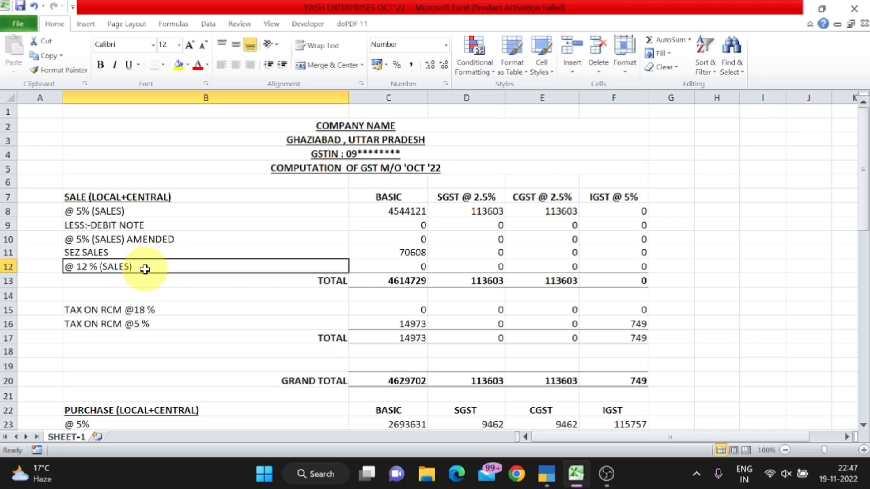
{"action": "left_click", "coordinate": [382, 267]}
Step: Review the 5%, 18% and 28% rows of the PURCHASE section and the 5% row under EXPENSES
{"action": "scroll", "coordinate": [408, 265], "scroll_direction": "down", "scroll_amount": 3}
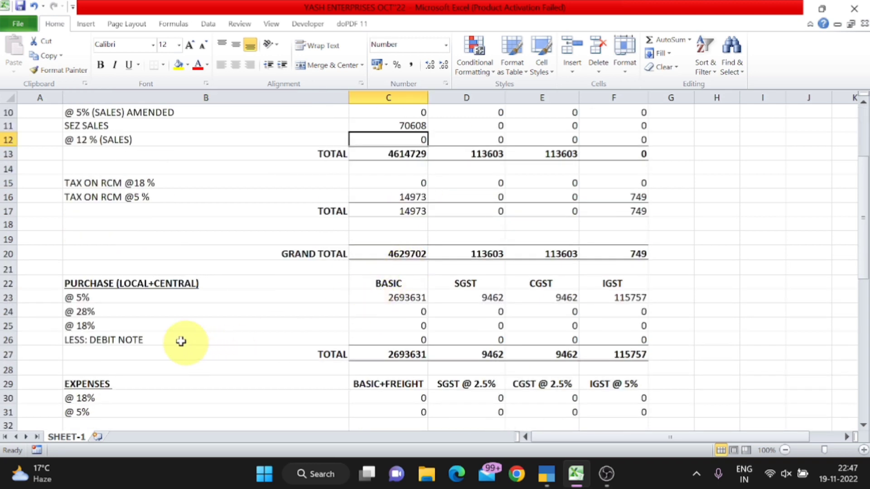
{"action": "left_click", "coordinate": [127, 298]}
{"action": "left_click", "coordinate": [126, 327]}
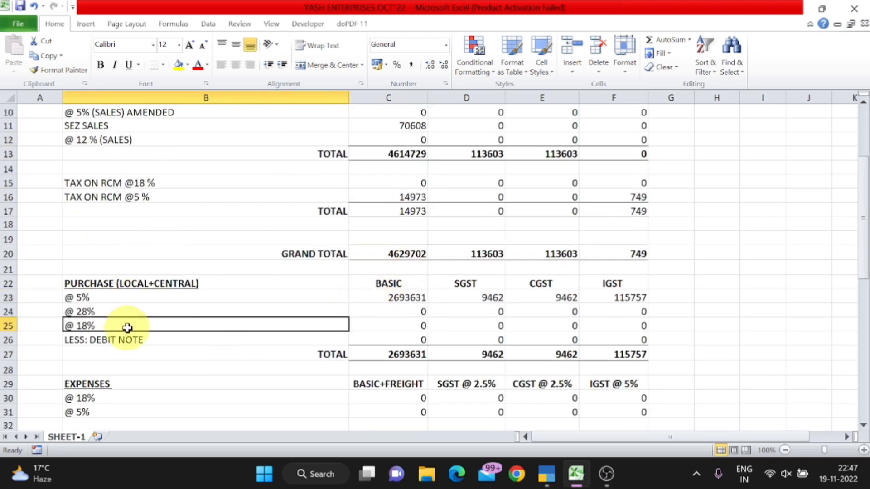
{"action": "left_click", "coordinate": [127, 313]}
{"action": "scroll", "coordinate": [168, 335], "scroll_direction": "down", "scroll_amount": 2}
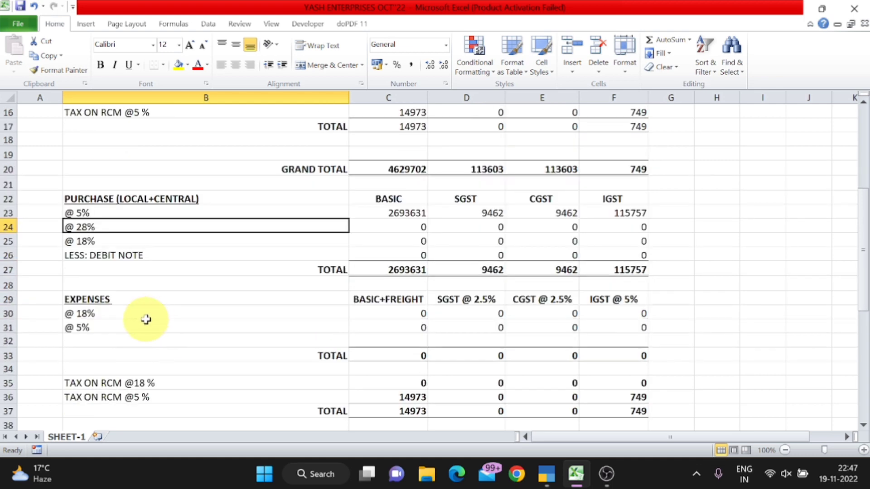
{"action": "left_click", "coordinate": [407, 331]}
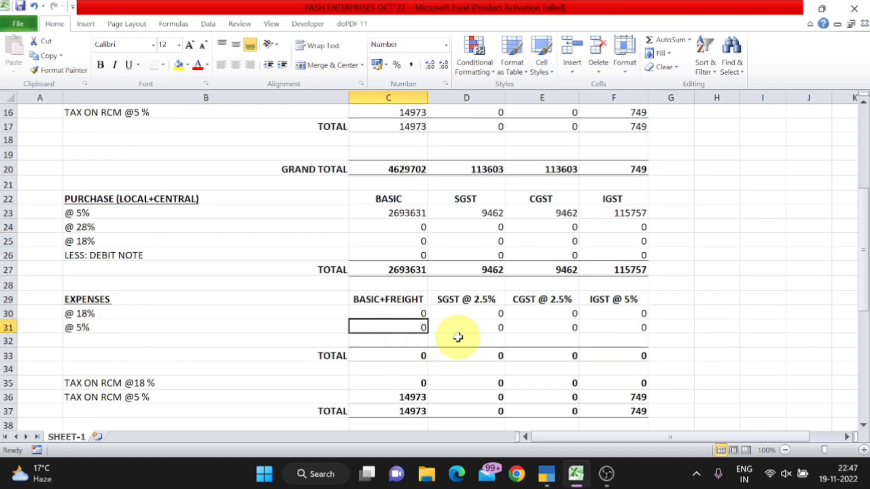
{"action": "scroll", "coordinate": [458, 338], "scroll_direction": "up", "scroll_amount": 3}
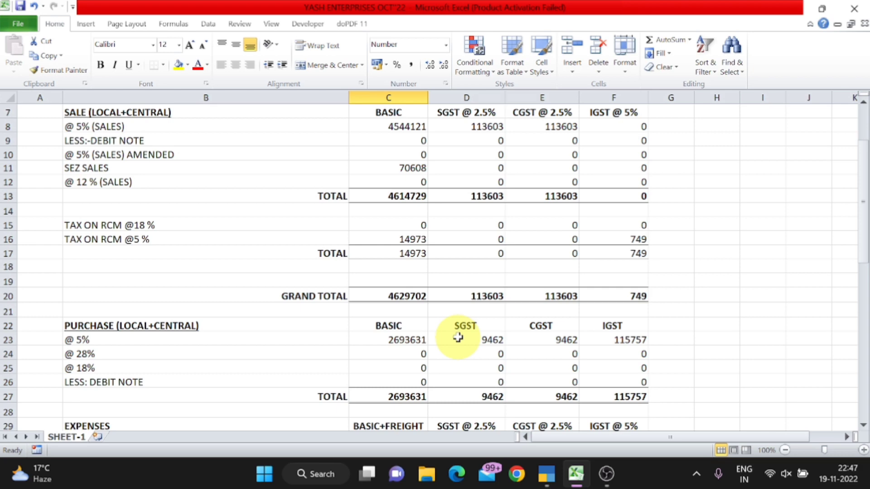
{"action": "scroll", "coordinate": [457, 337], "scroll_direction": "up", "scroll_amount": 2}
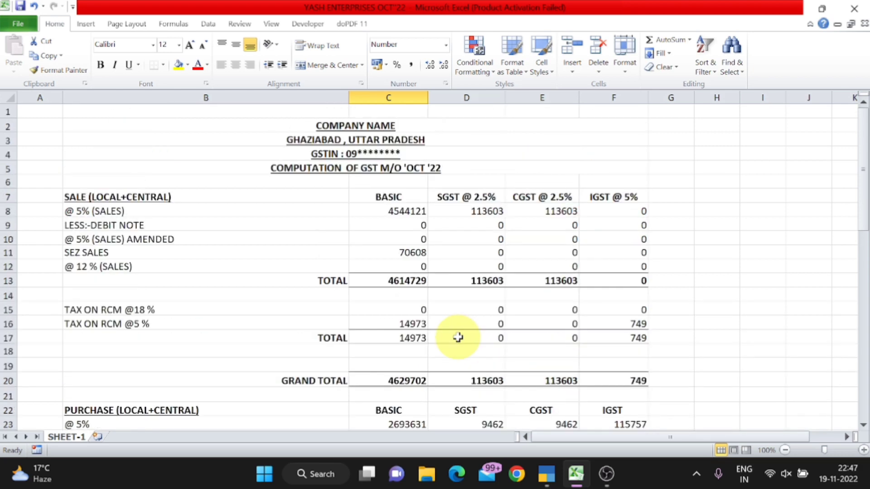